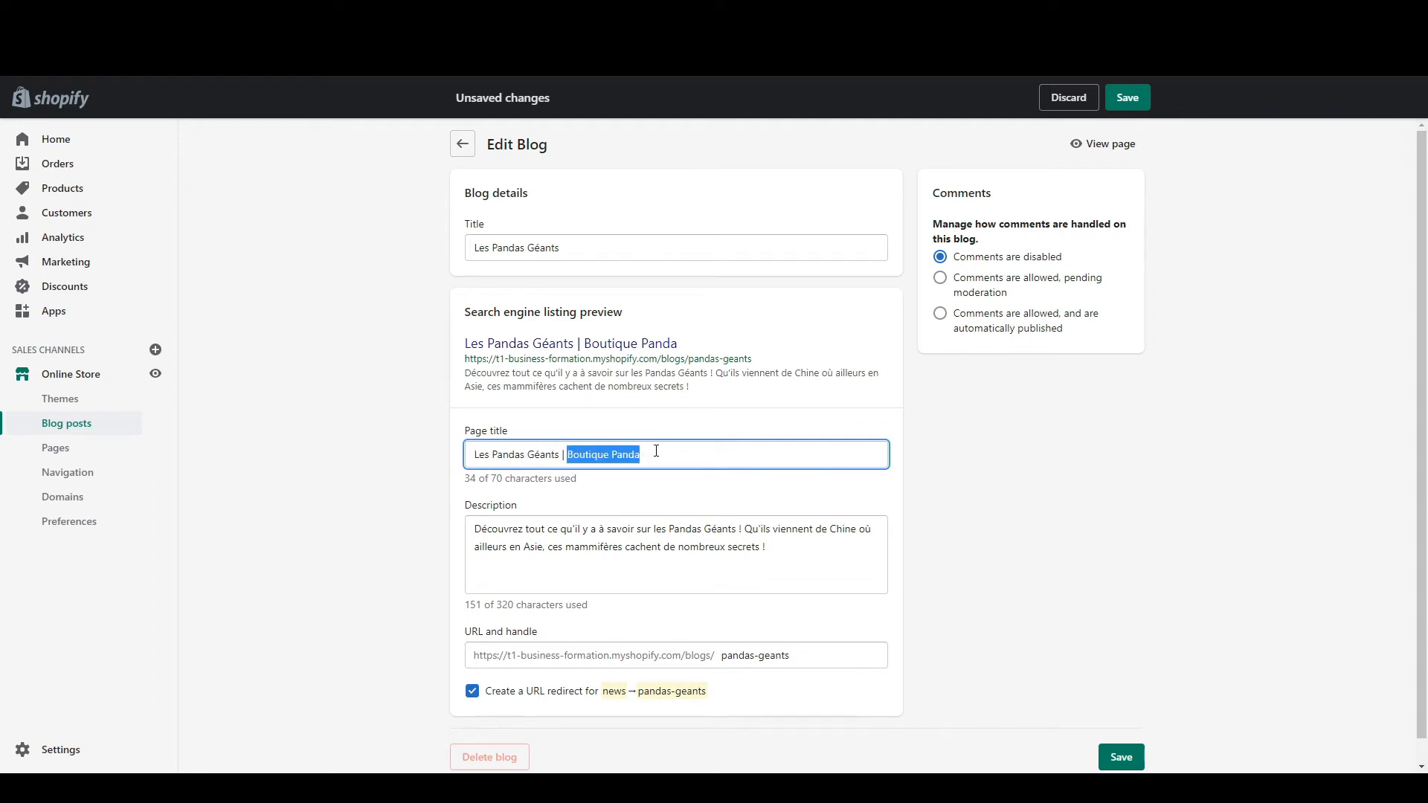
Step: Review the search engine page title, description and URL handle entered for the Les Pandas Géants blog
left_click(670, 452)
left_click(751, 554)
left_click_drag(751, 554, 452, 520)
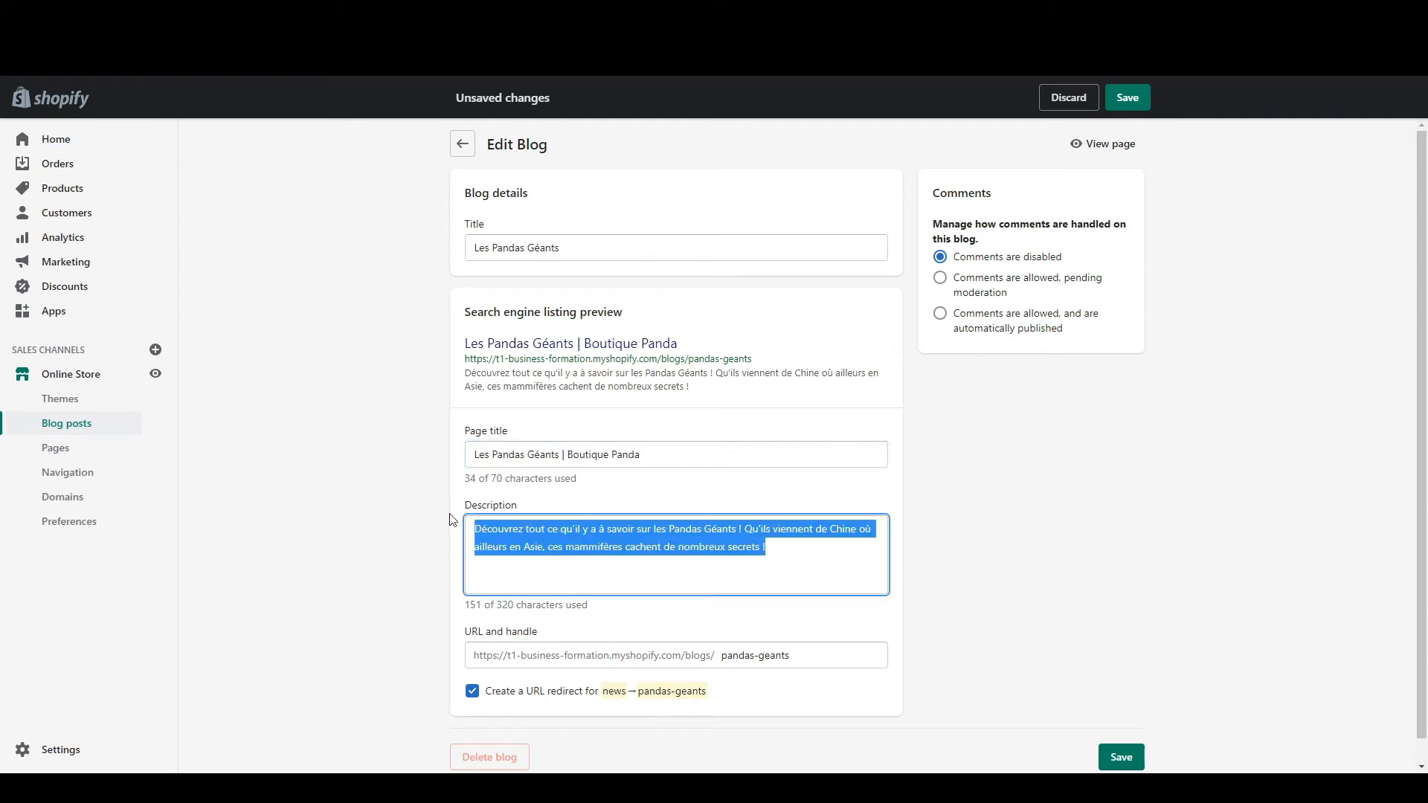
left_click(435, 502)
left_click_drag(813, 654, 707, 653)
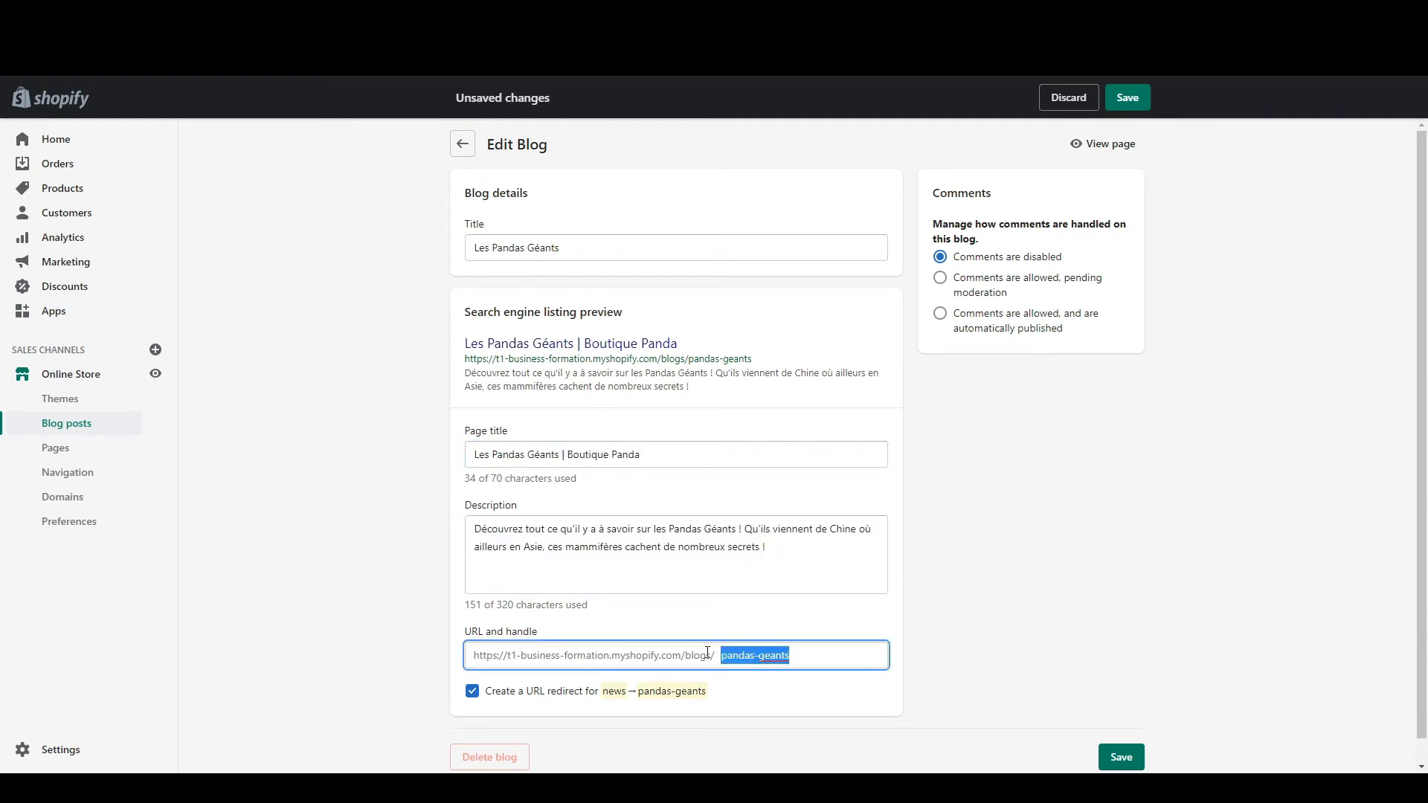
left_click(760, 656)
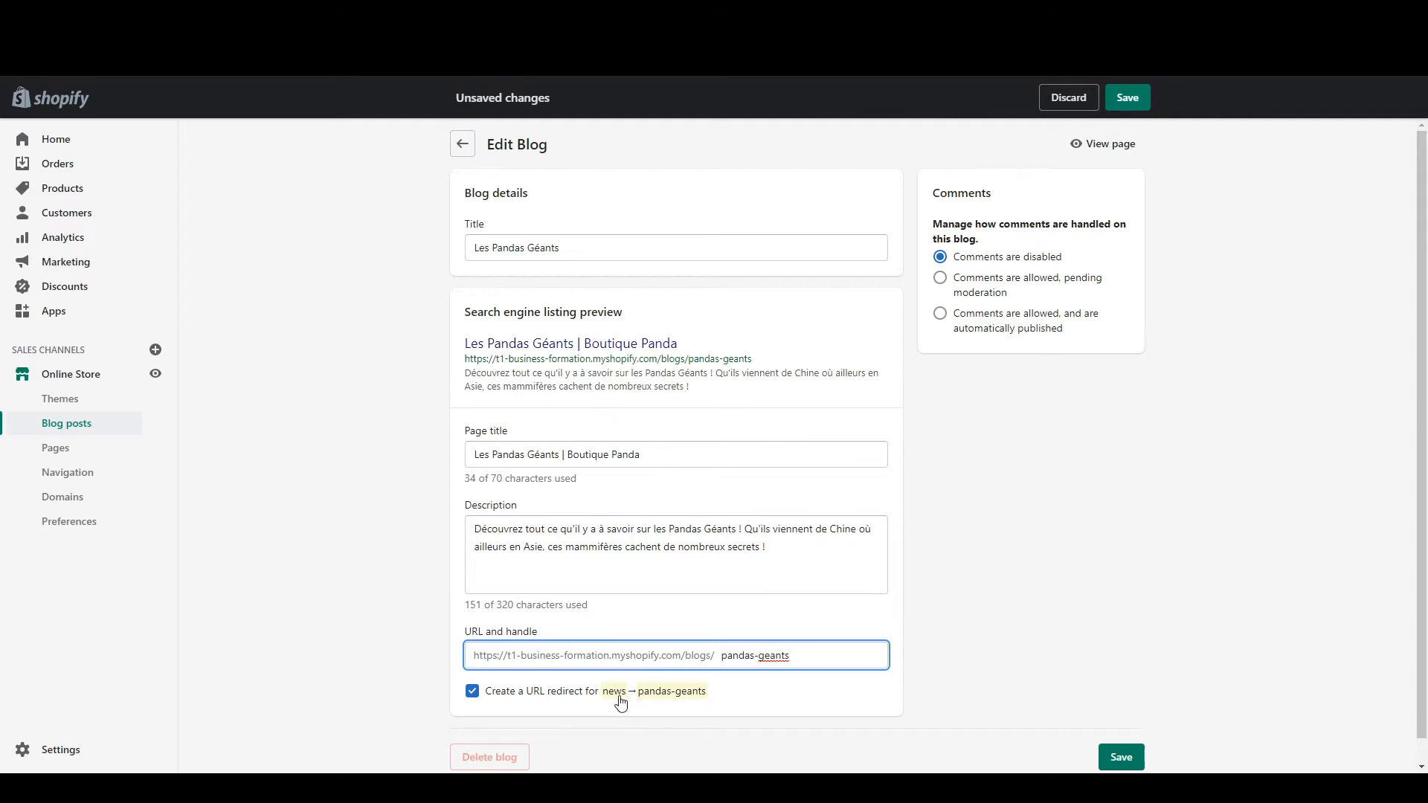
Step: Turn off the URL redirect from news to pandas-geants, allow comments pending moderation, and save the blog
left_click(501, 694)
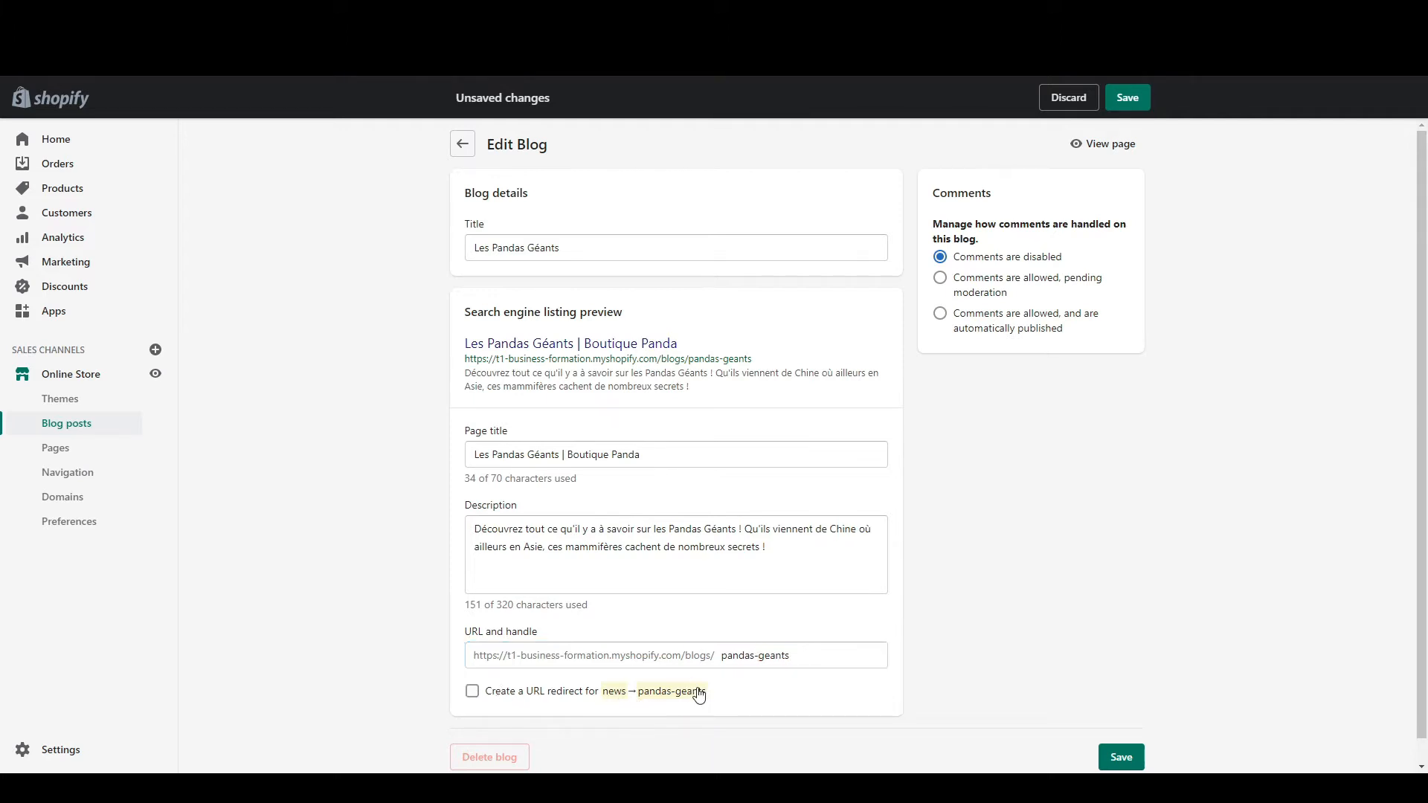
left_click_drag(813, 660, 713, 661)
left_click(750, 659)
left_click(755, 682)
left_click(971, 285)
left_click(1114, 757)
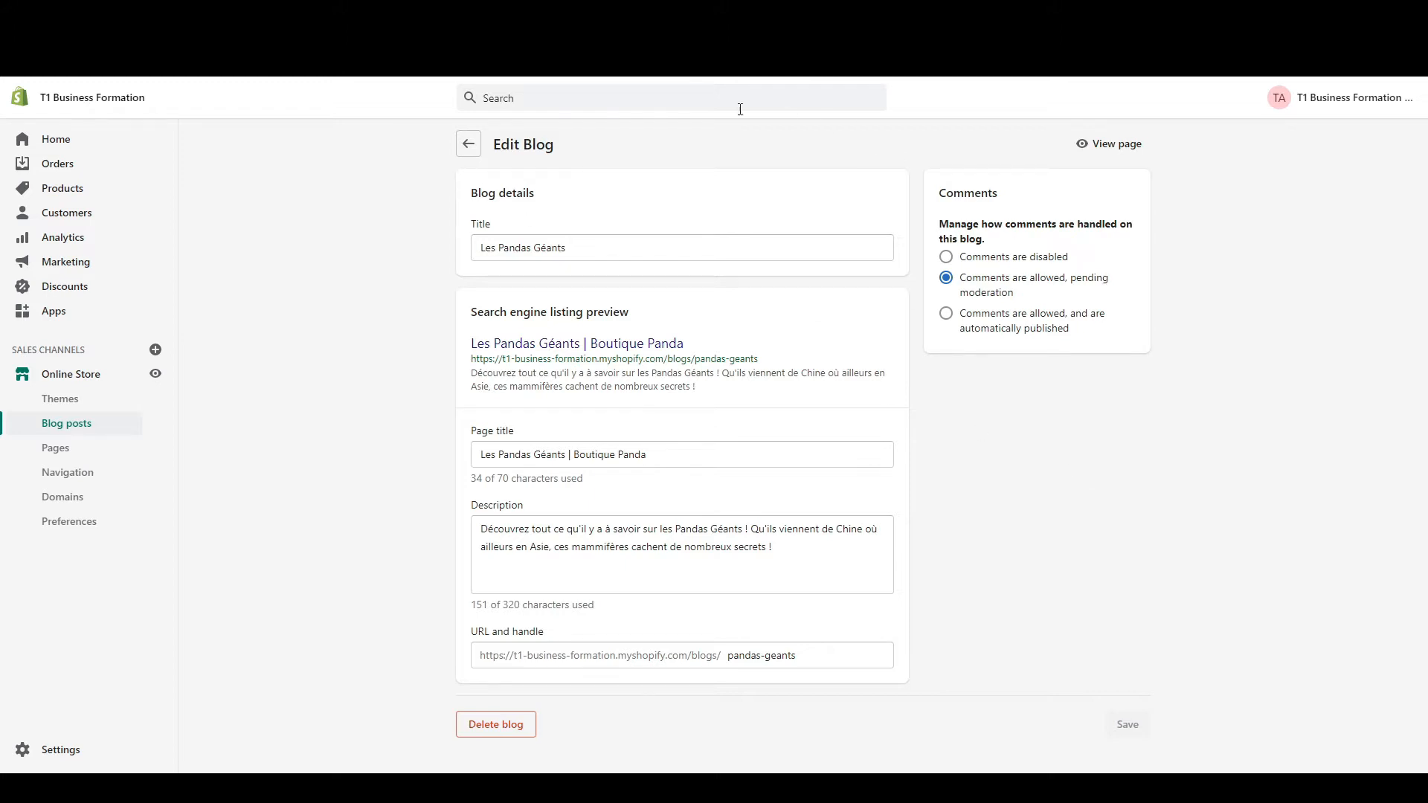
Step: Create a blog titled "Les Pandas Roux" with page title "Les Pandas Roux | Boutique Panda", a search description and comments allowed pending moderation
left_click(470, 146)
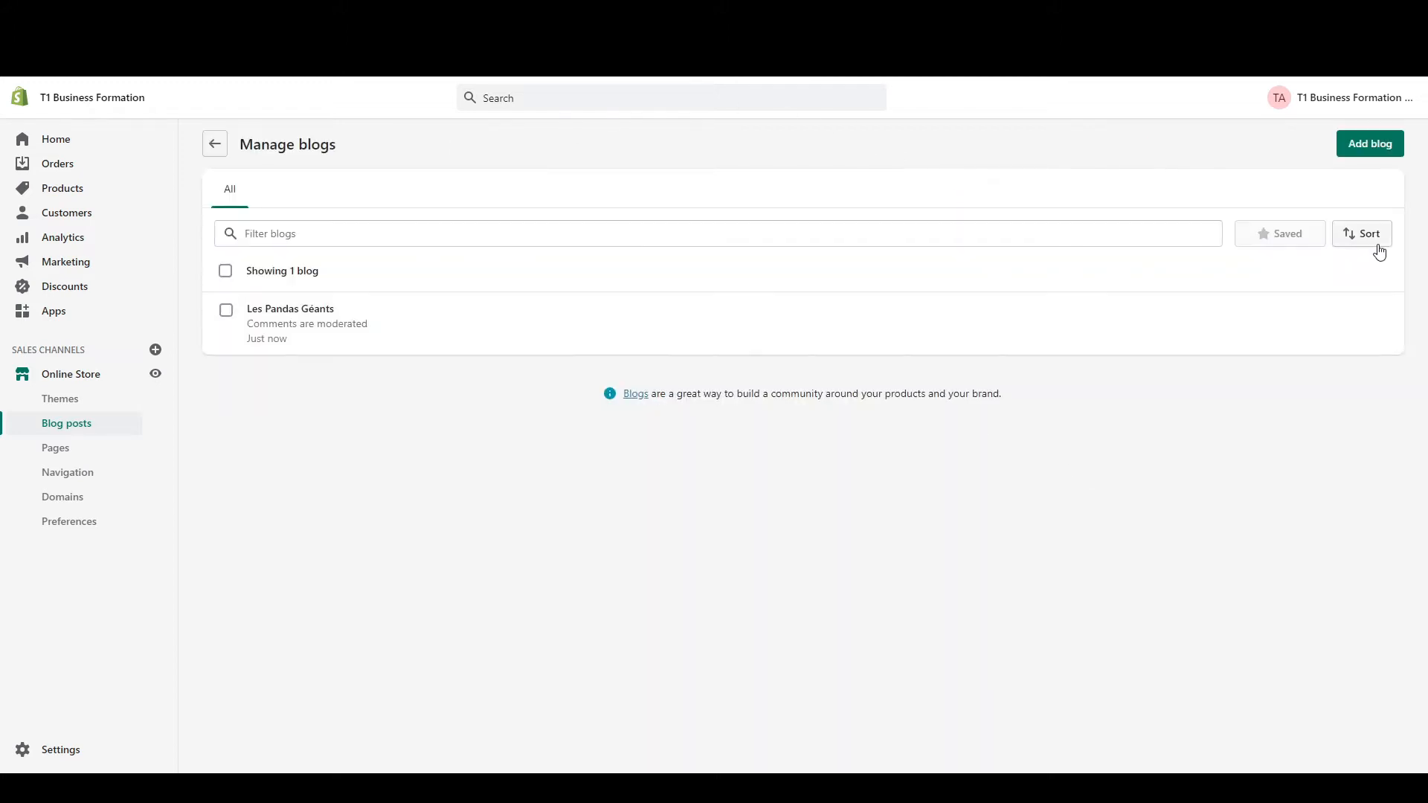
left_click(1346, 149)
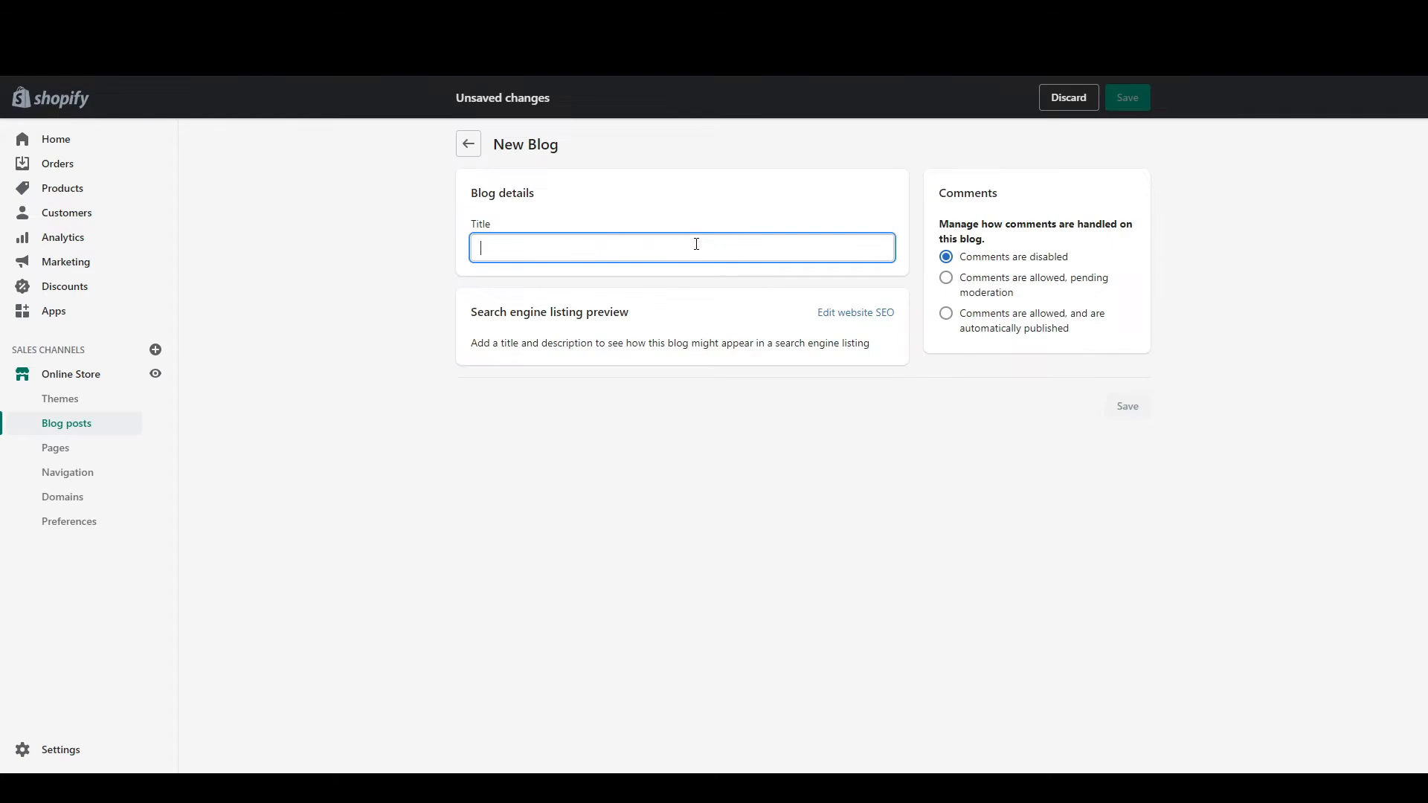
left_click(877, 315)
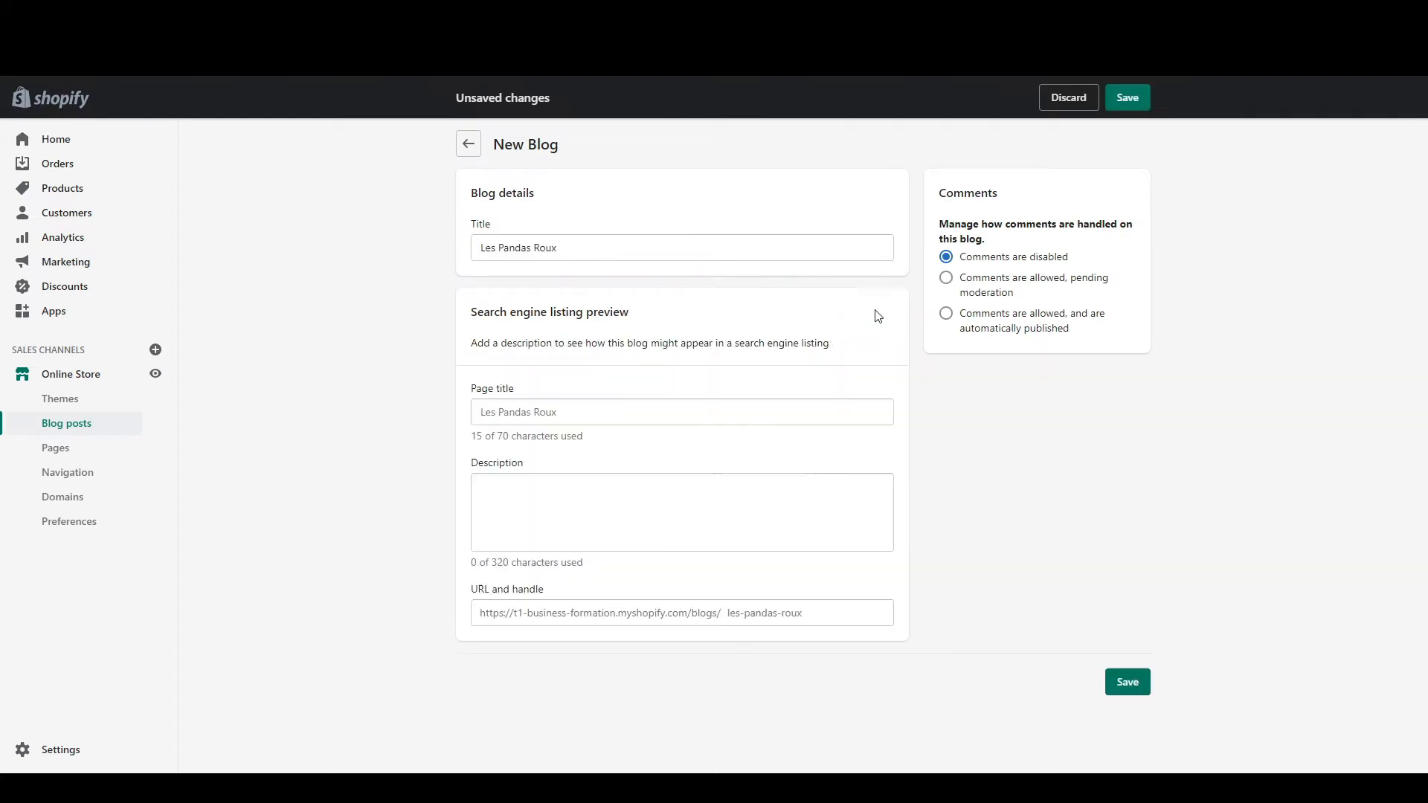
left_click(598, 488)
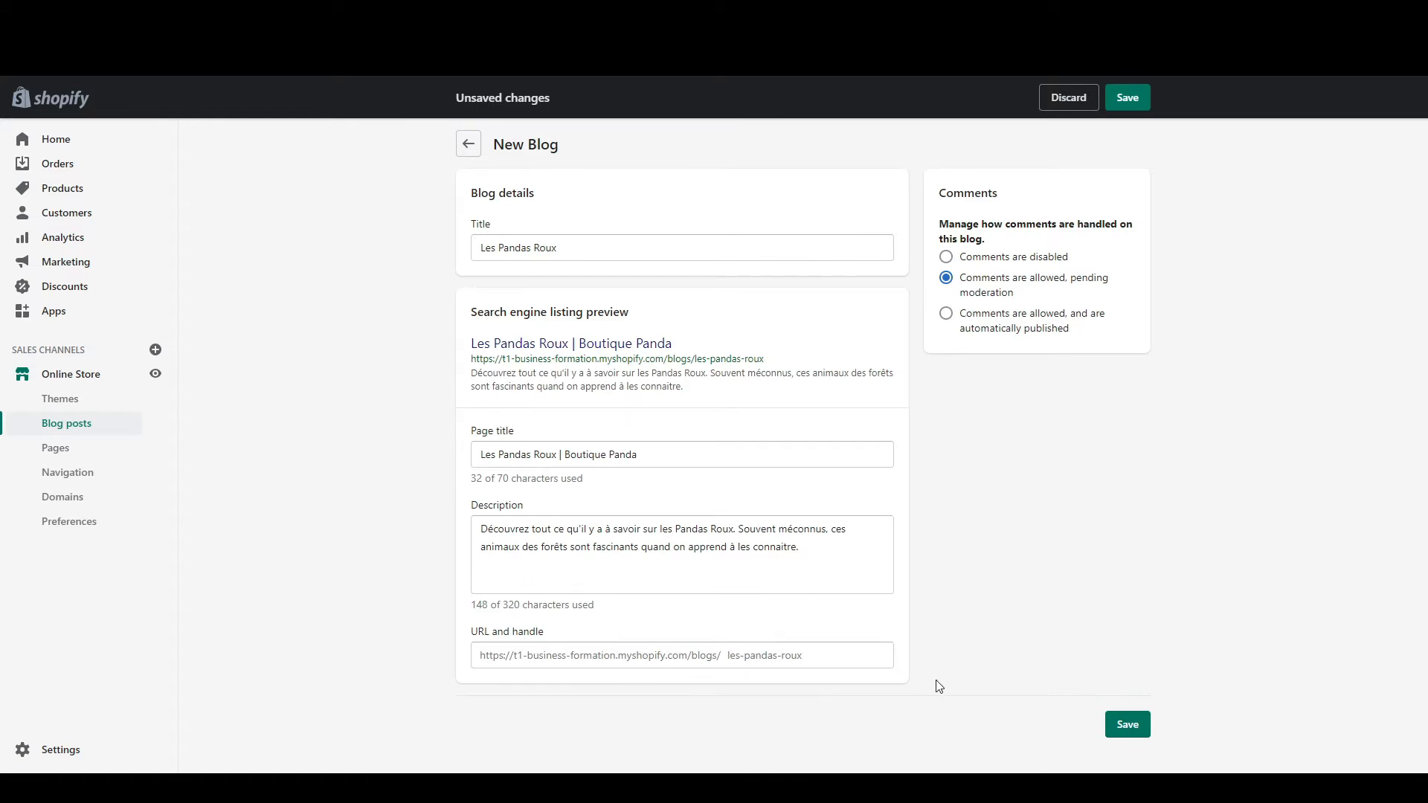
left_click(1127, 724)
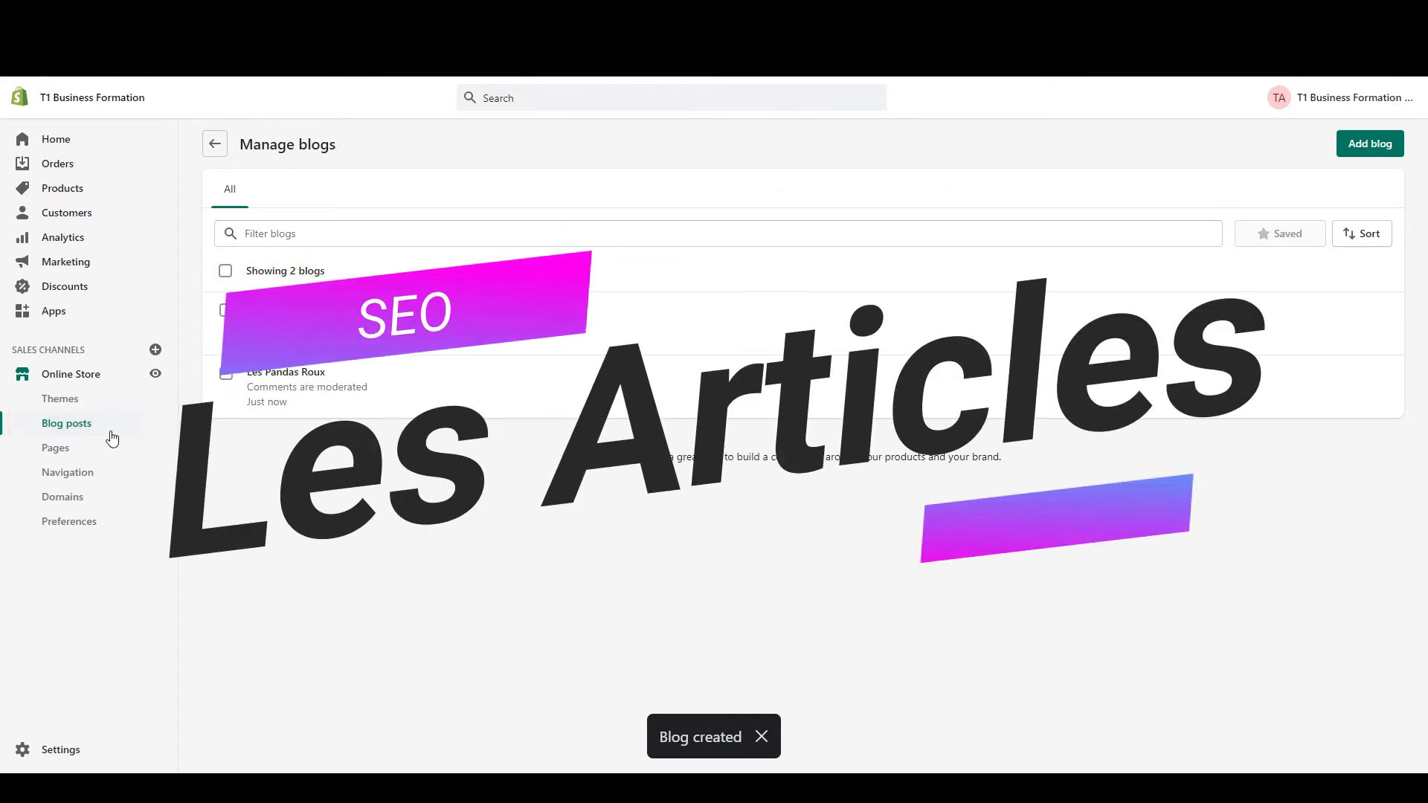
Step: Start a new blog post, then search Google for "ou vit le panda roux" and copy the query
left_click(67, 423)
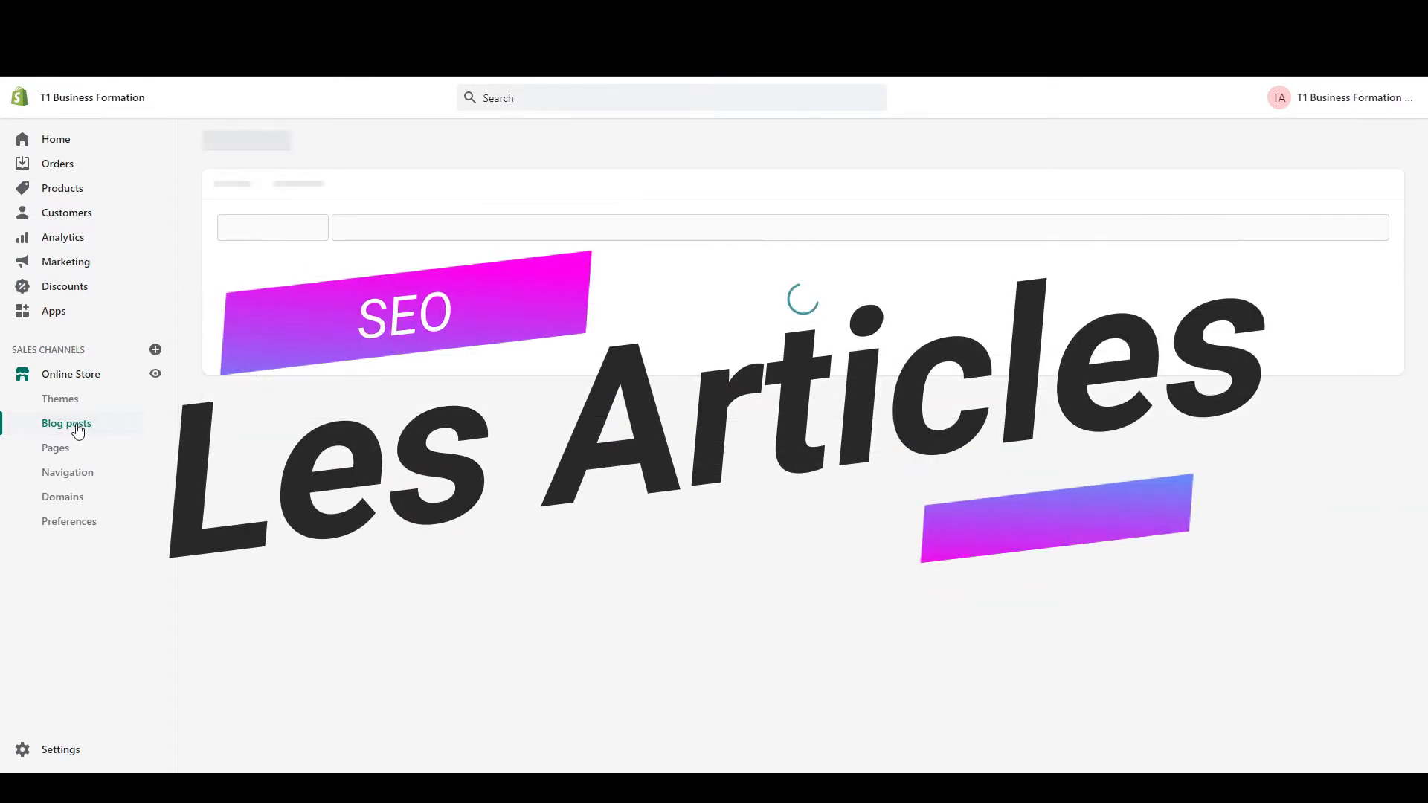
left_click(1355, 145)
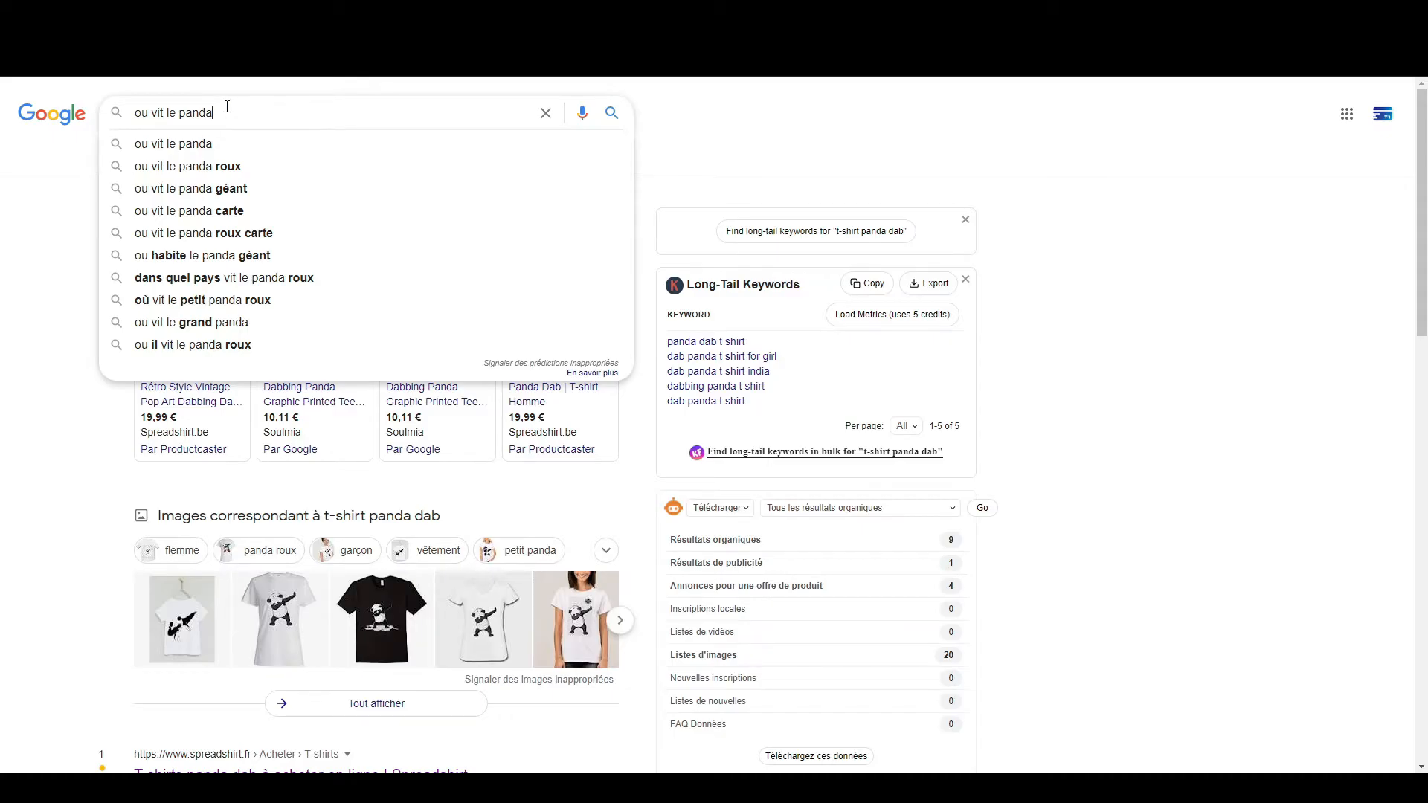
left_click(249, 168)
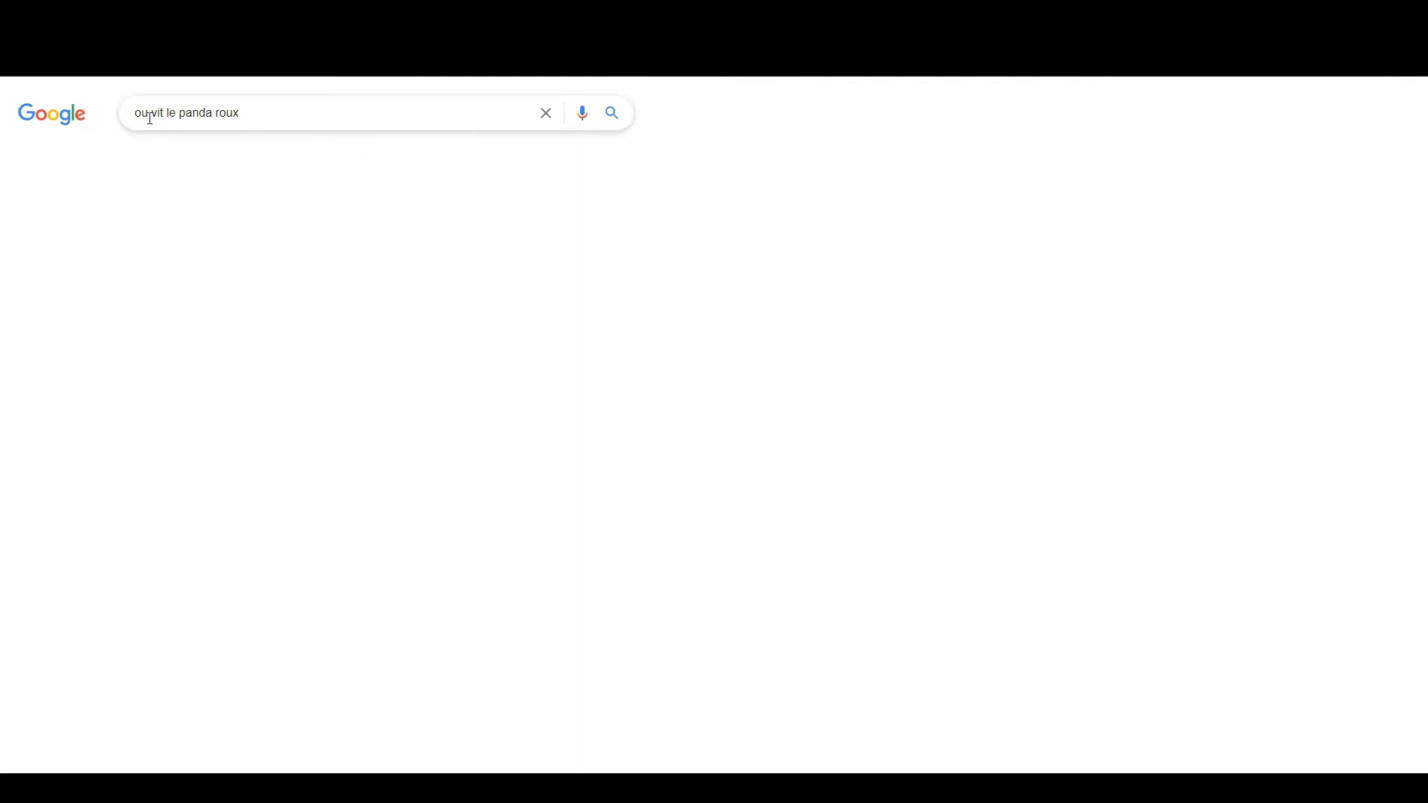
triple_click(180, 116)
key("ctrl+c")
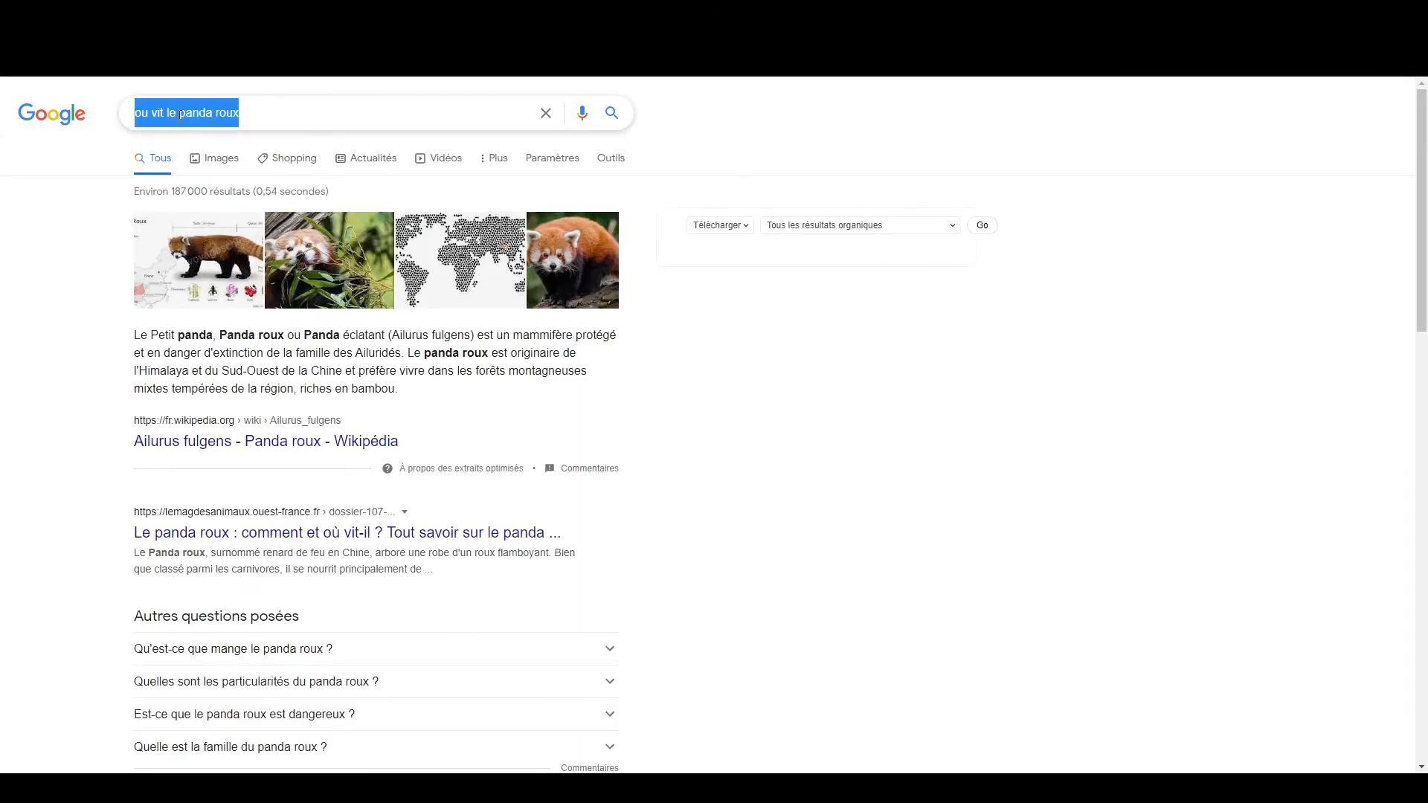
Step: Give the new blog post the title "Où vit le Panda Roux" using the copied query, and save it
key("ctrl+Tab")
key("ctrl+v")
left_click_drag(482, 230, 467, 236)
type("O")
key("Delete")
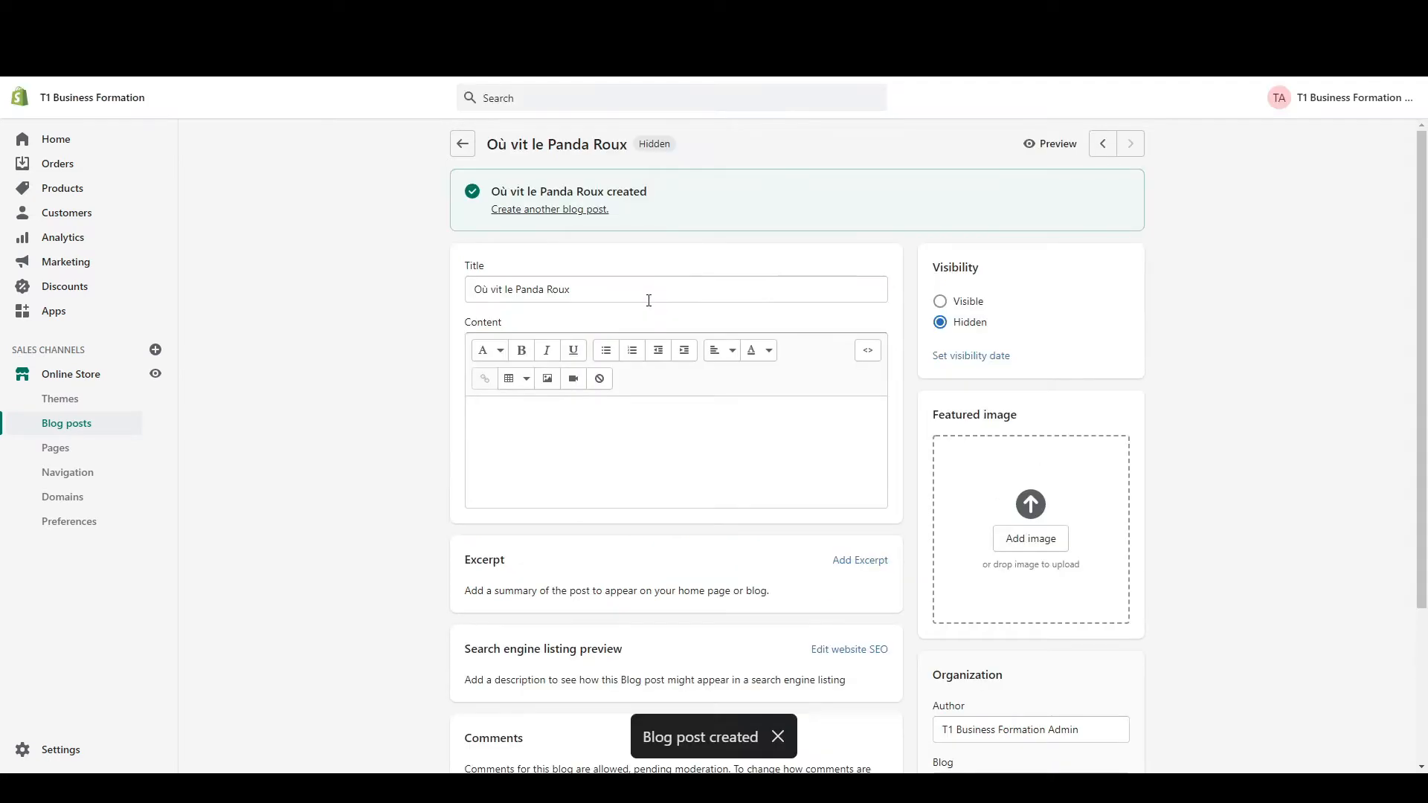
Step: Open the blog post's search engine listing for editing and check its page title against the post title
left_click_drag(649, 299, 400, 288)
left_click(574, 289)
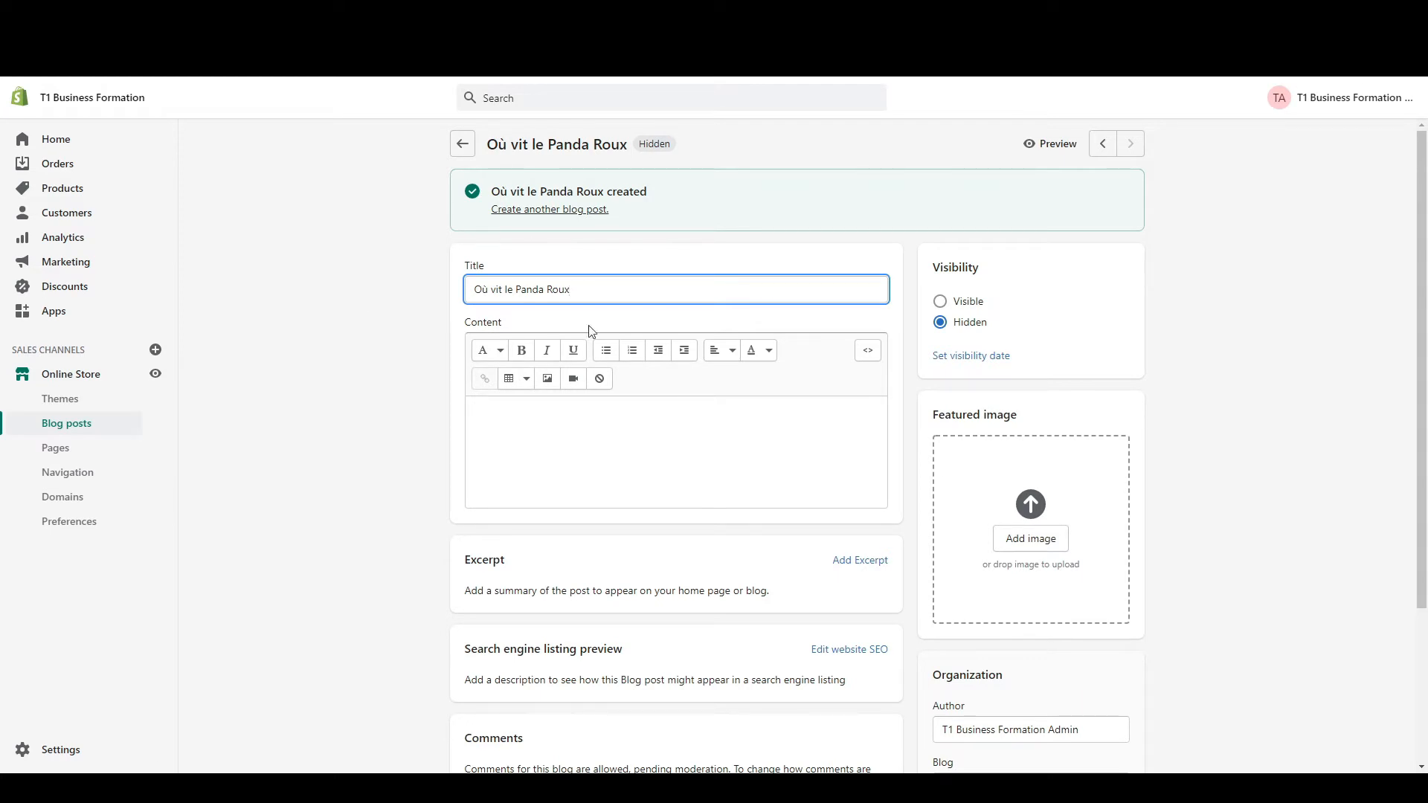
scroll(407, 342, "down", 2)
scroll(406, 342, "down", 1)
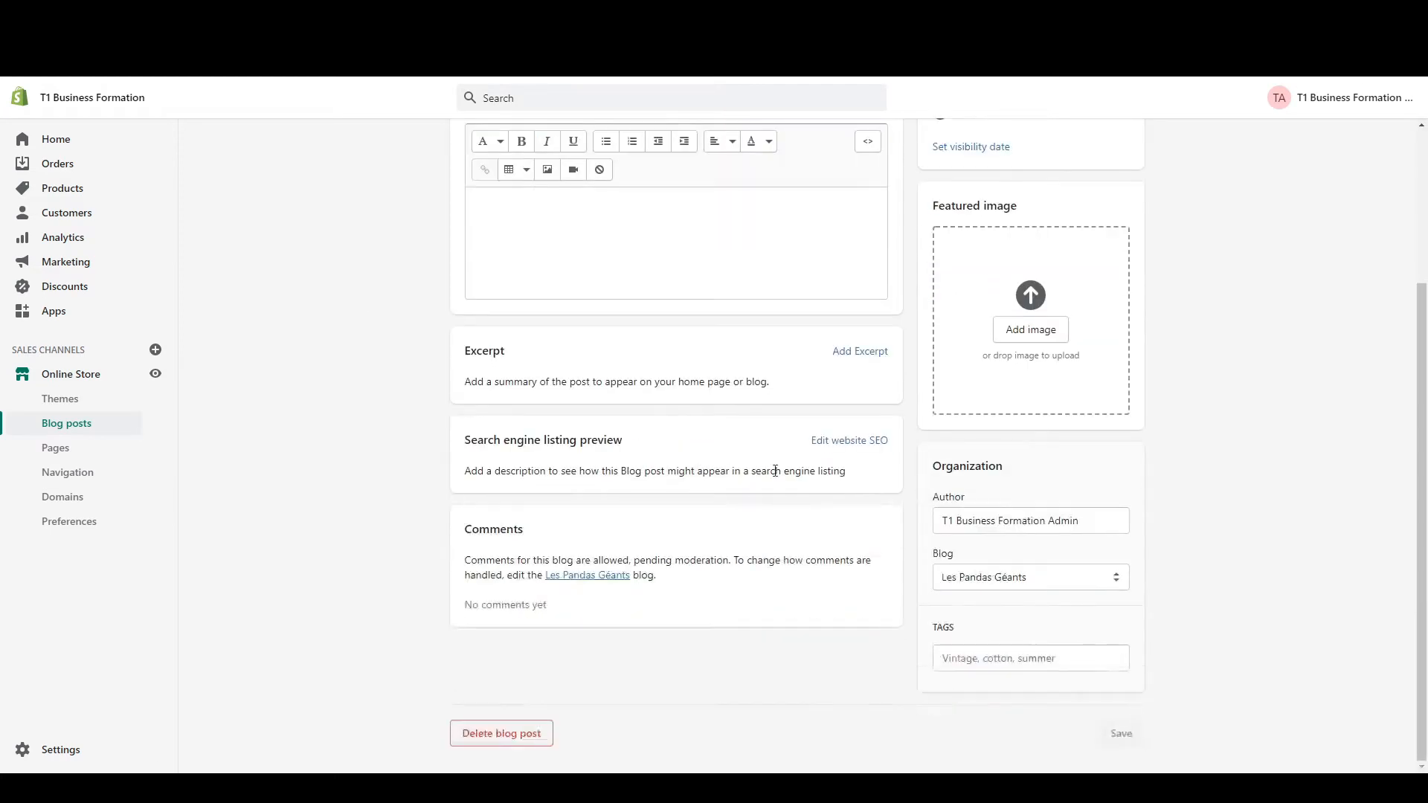
left_click(880, 444)
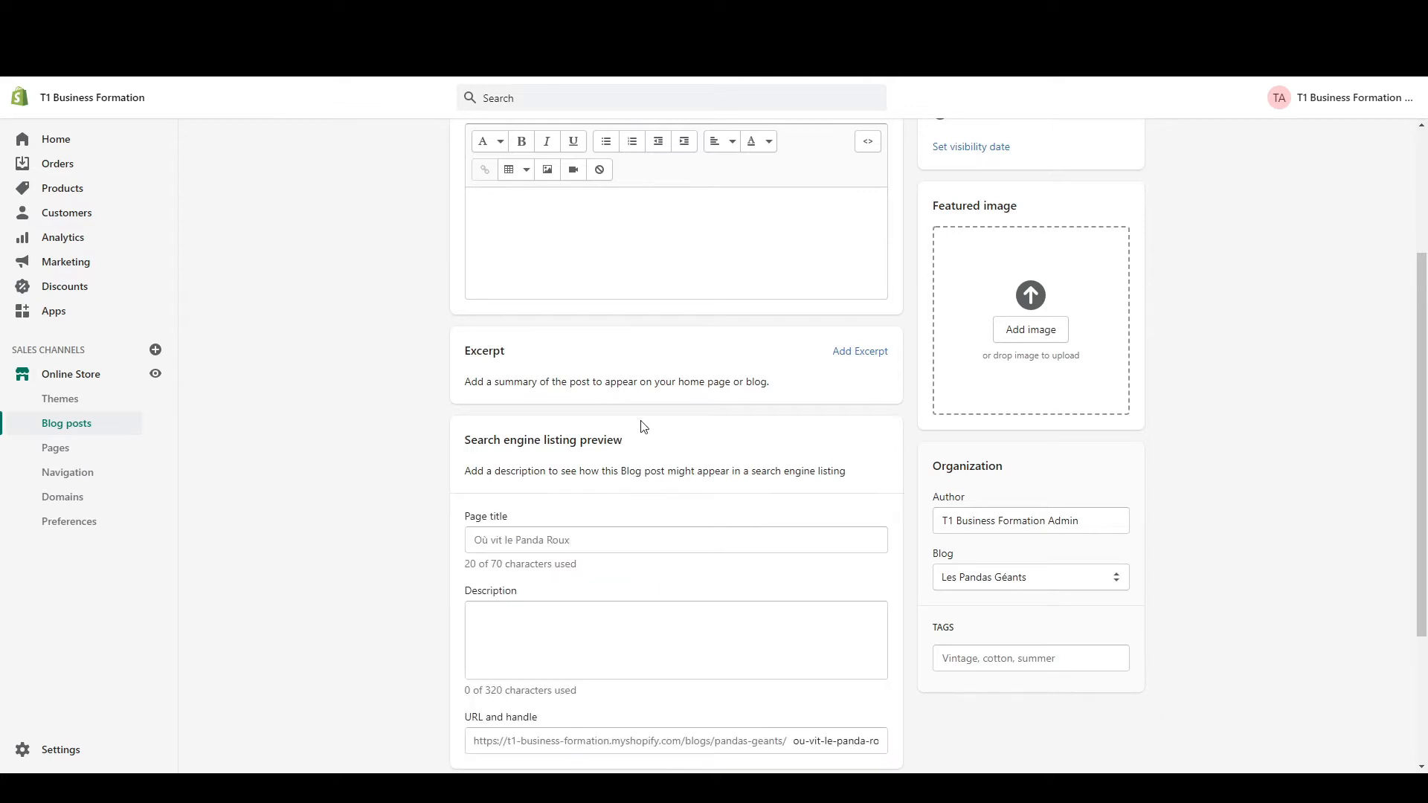
scroll(640, 427, "down", 3)
left_click(530, 329)
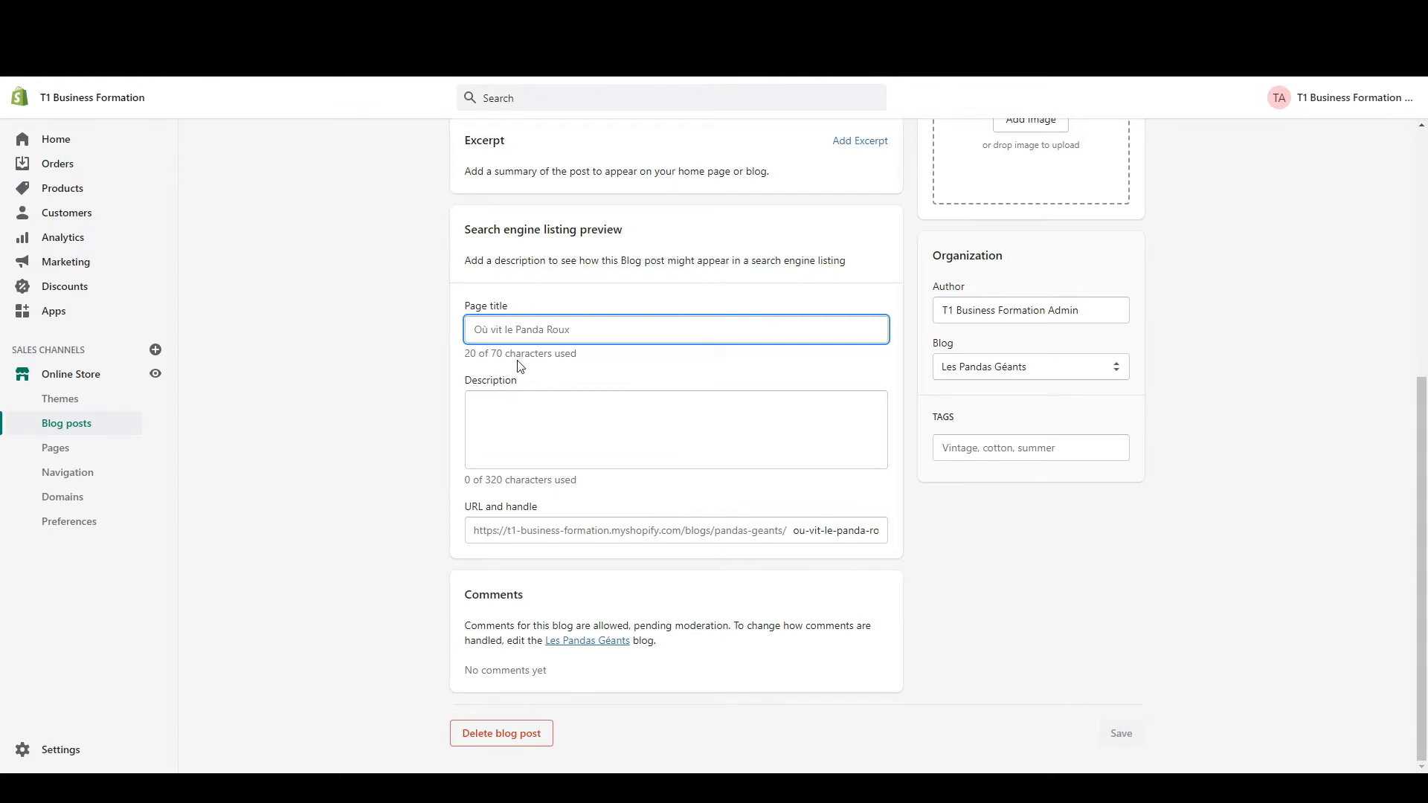
Step: Extend the blog post title to "Où vit le Panda Roux (Ailurus fulgens)" with the scientific name from the Google results, and save
scroll(520, 366, "up", 6)
left_click_drag(474, 289, 392, 287)
left_click(607, 286)
left_click(392, 287)
left_click(615, 283)
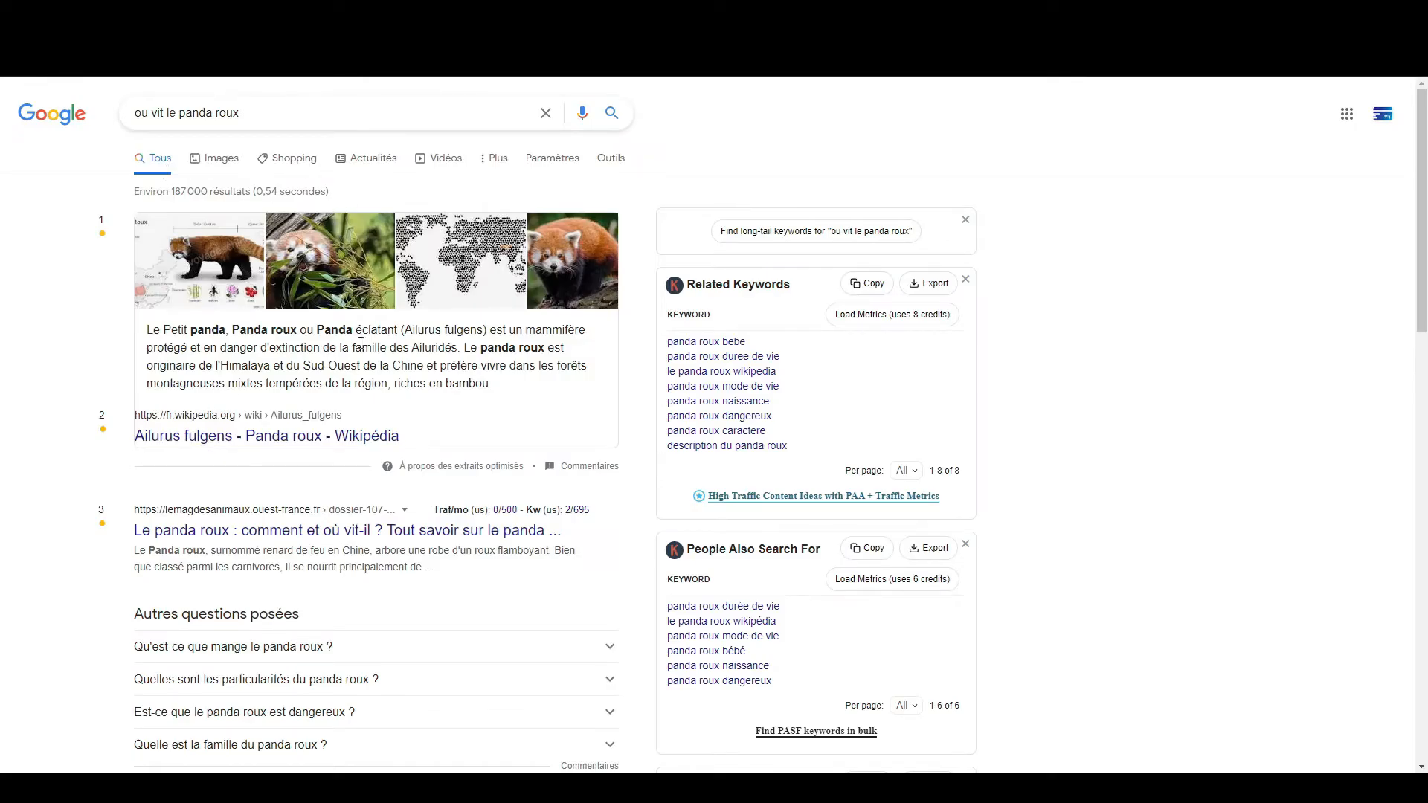
left_click_drag(403, 329, 483, 331)
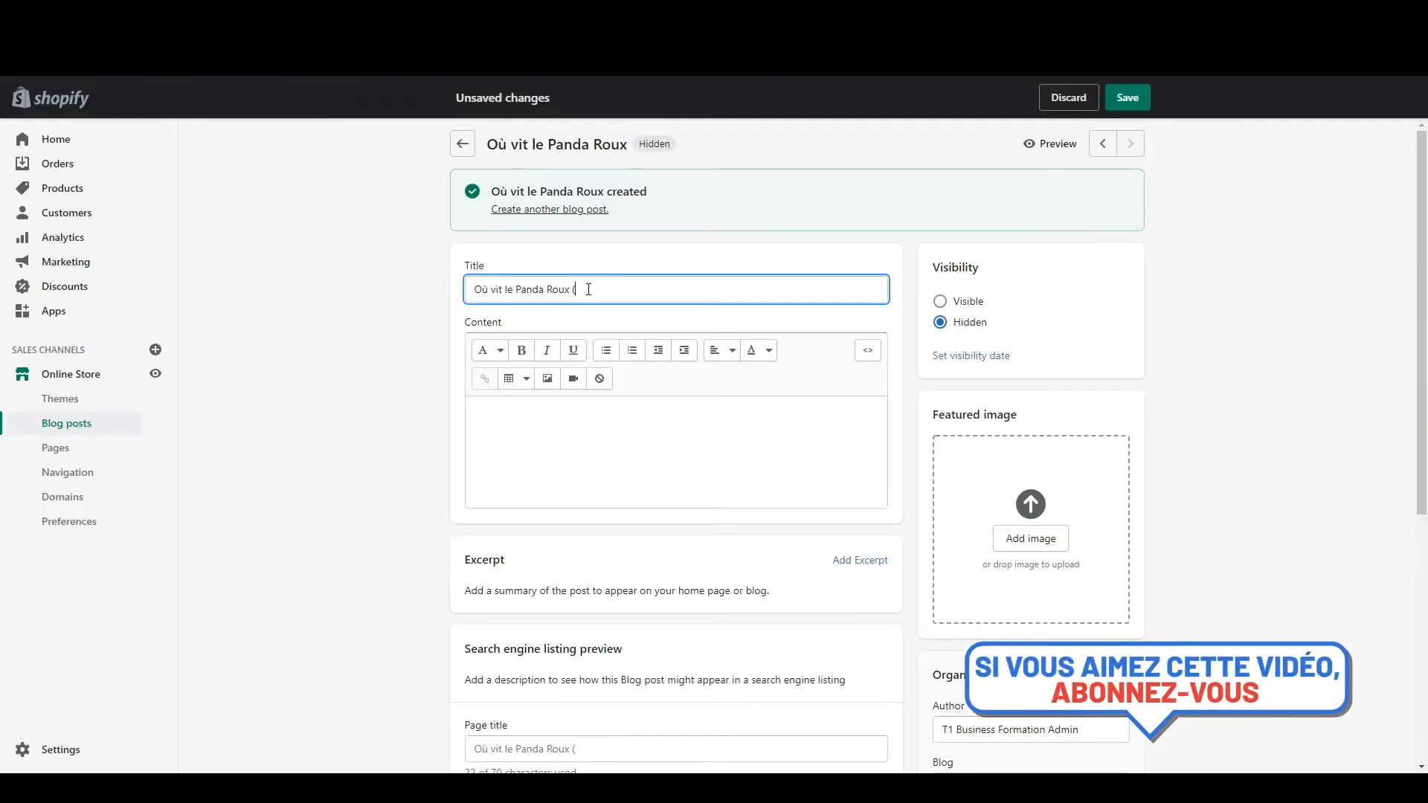
type("Ailurus fulgens")
left_click_drag(572, 289, 688, 283)
left_click(689, 283)
left_click(1127, 98)
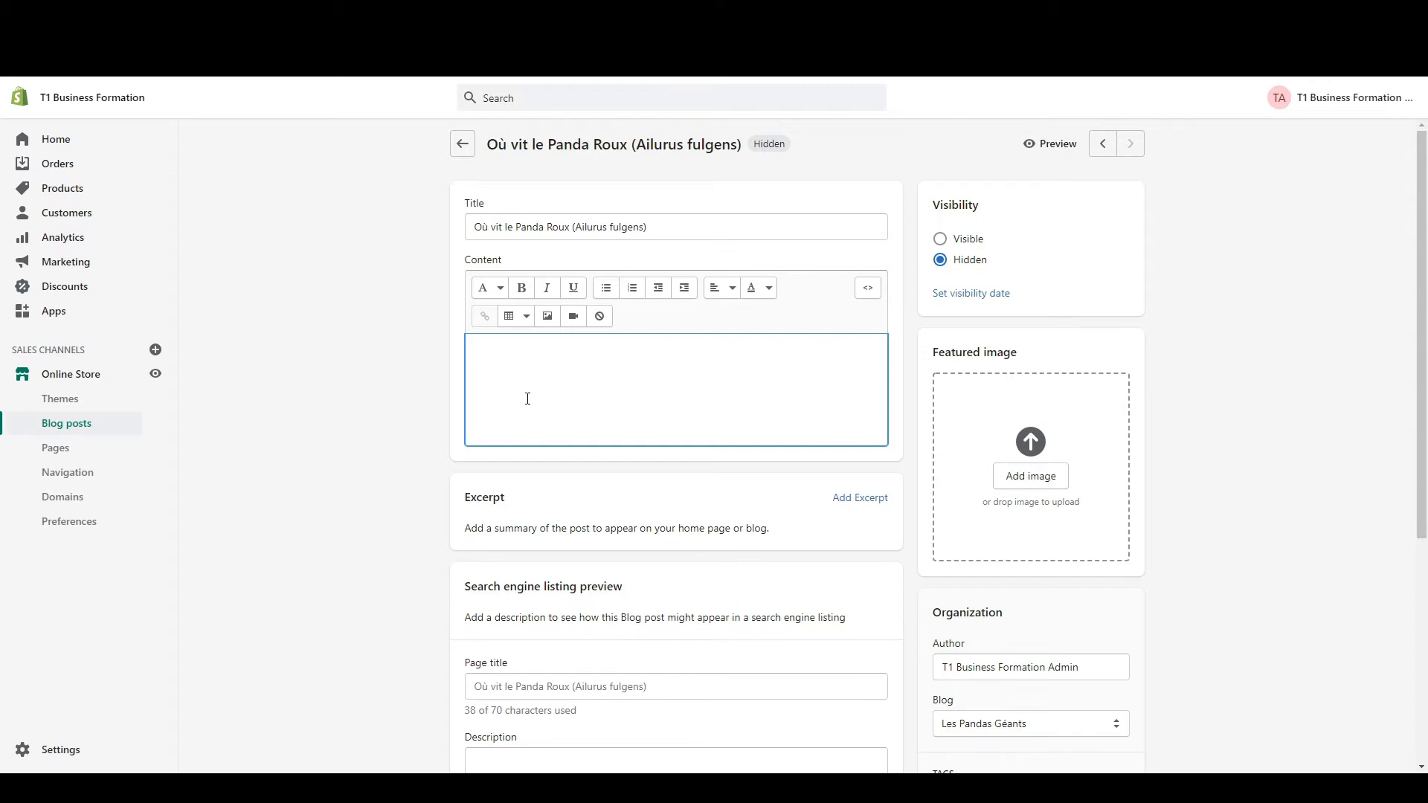
Step: Switch to the Google results and load more related questions under "Autres questions posées"
key("ctrl+Tab")
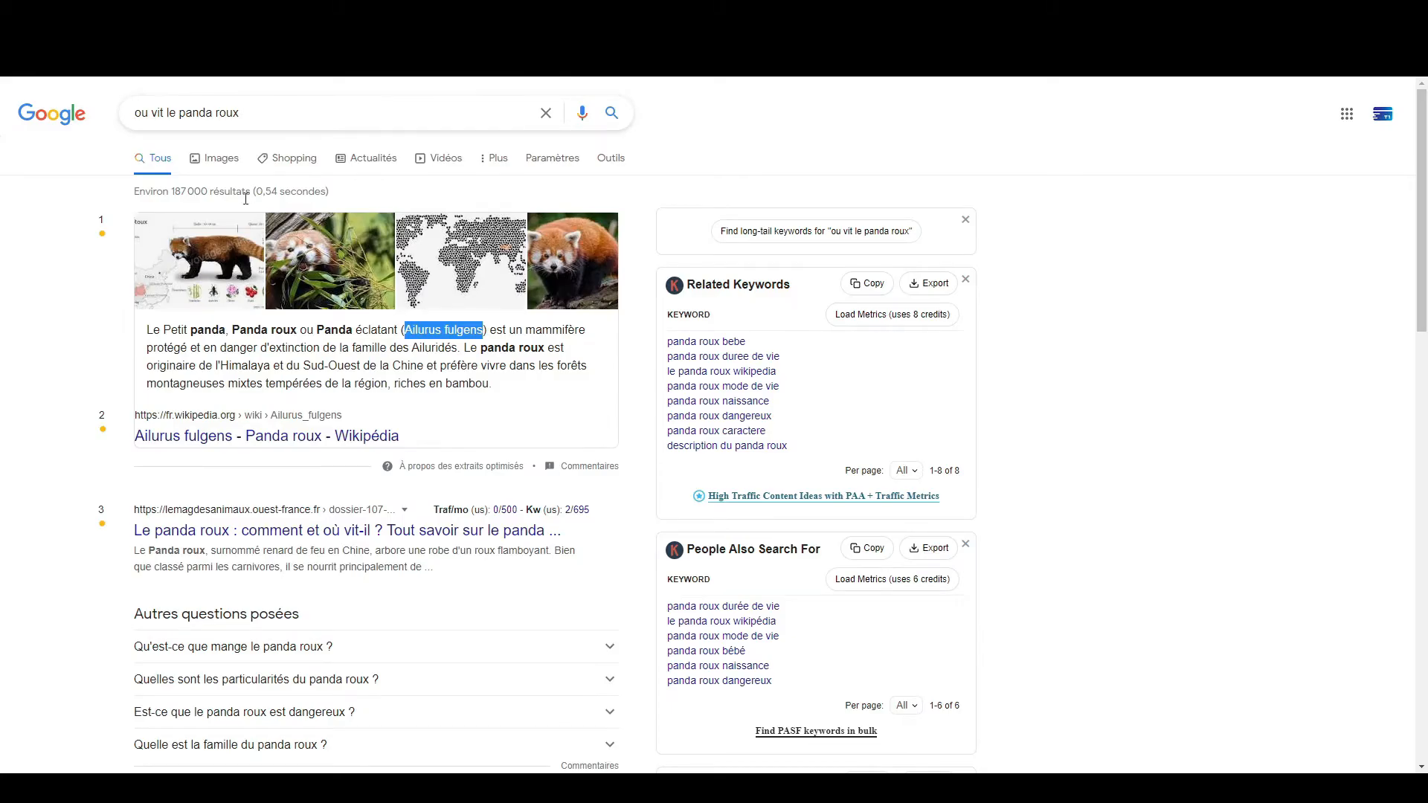
left_click(91, 269)
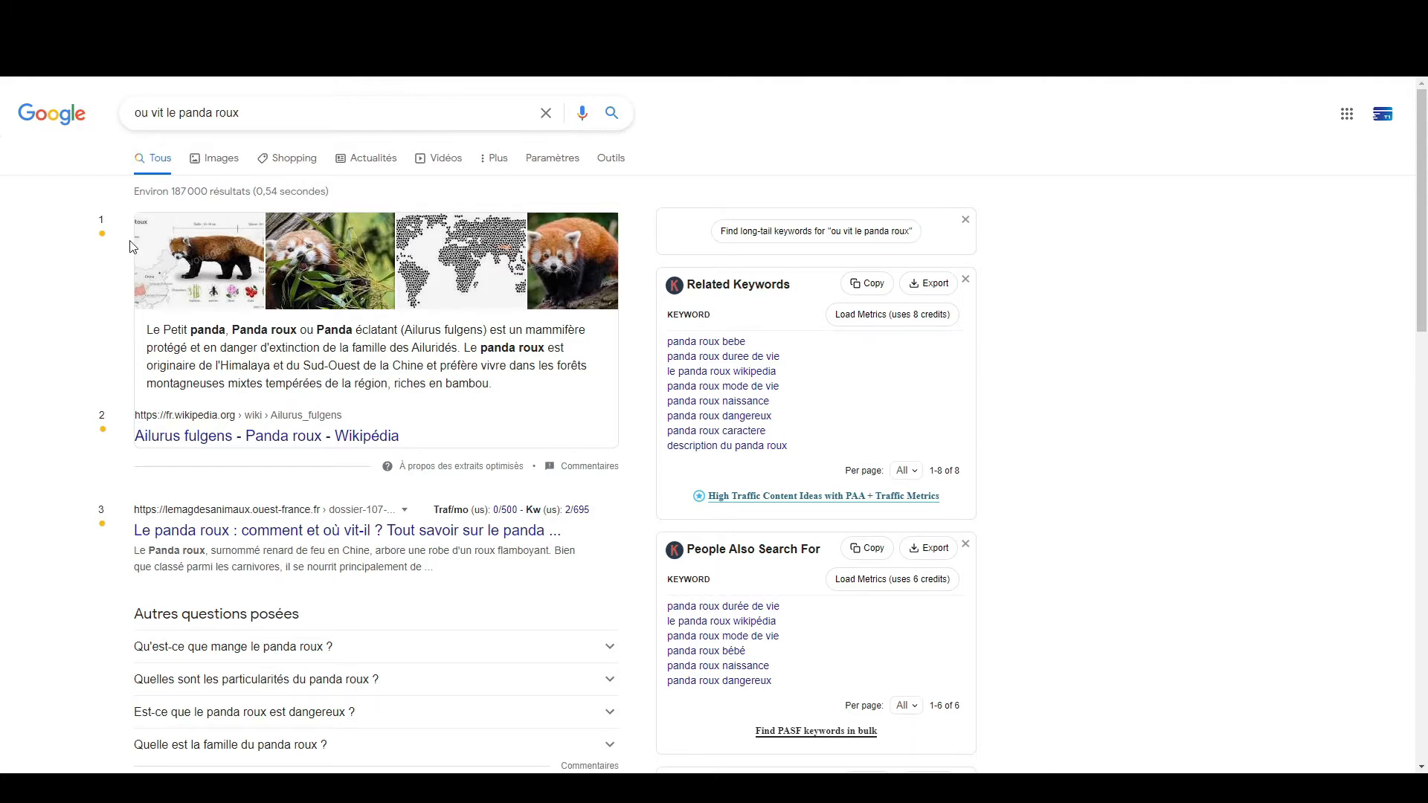
scroll(131, 242, "down", 3)
left_click_drag(128, 394, 309, 389)
left_click(292, 377)
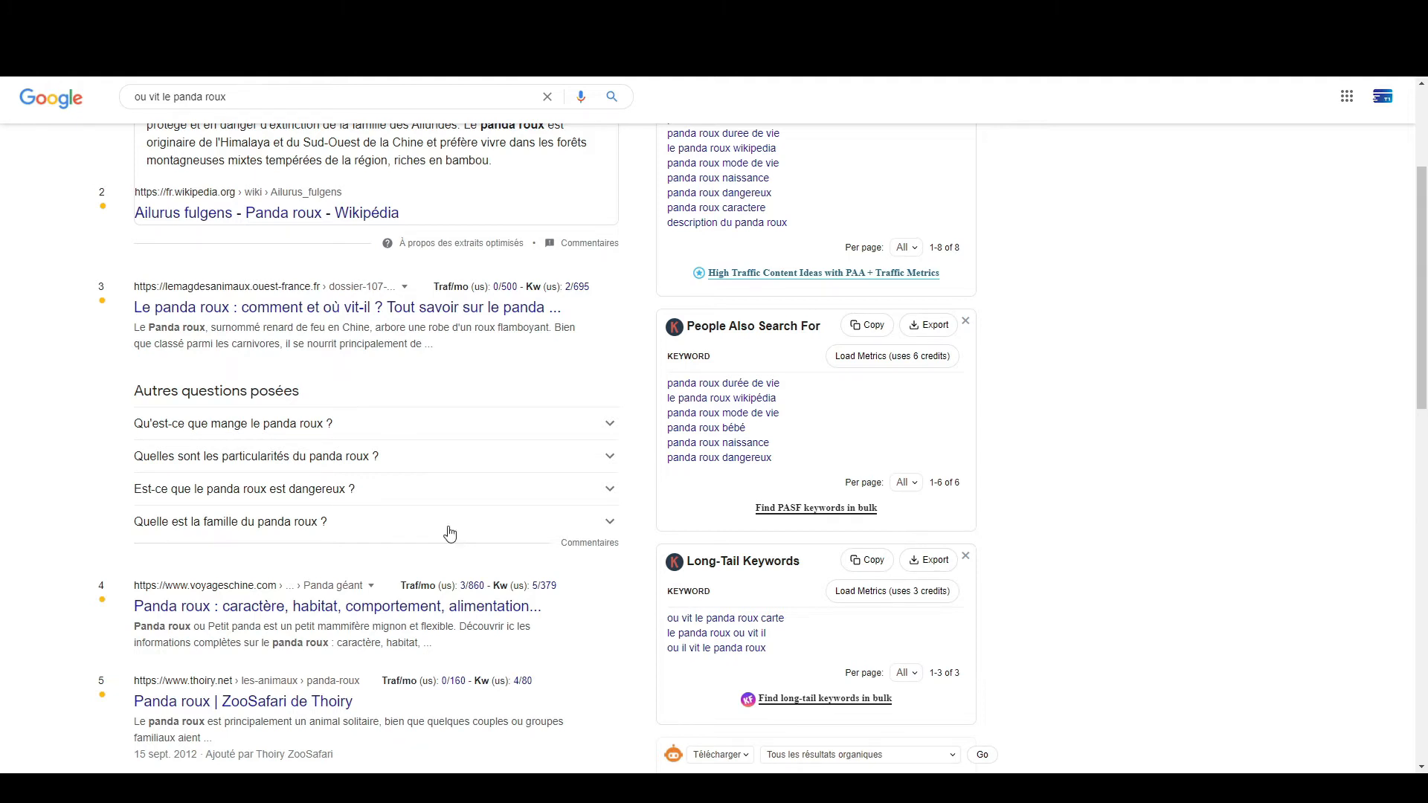
left_click(296, 491)
left_click(296, 491)
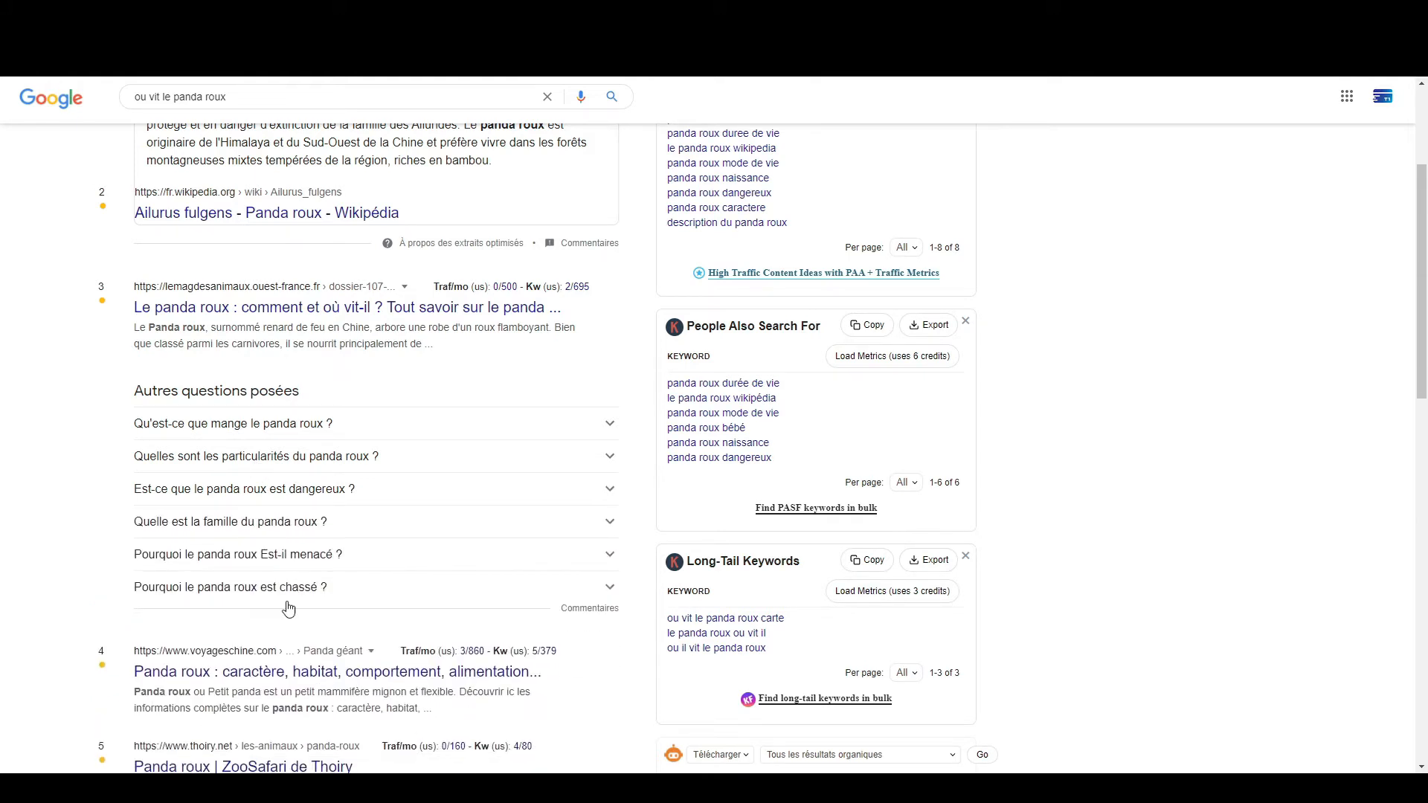
left_click(290, 552)
left_click(290, 552)
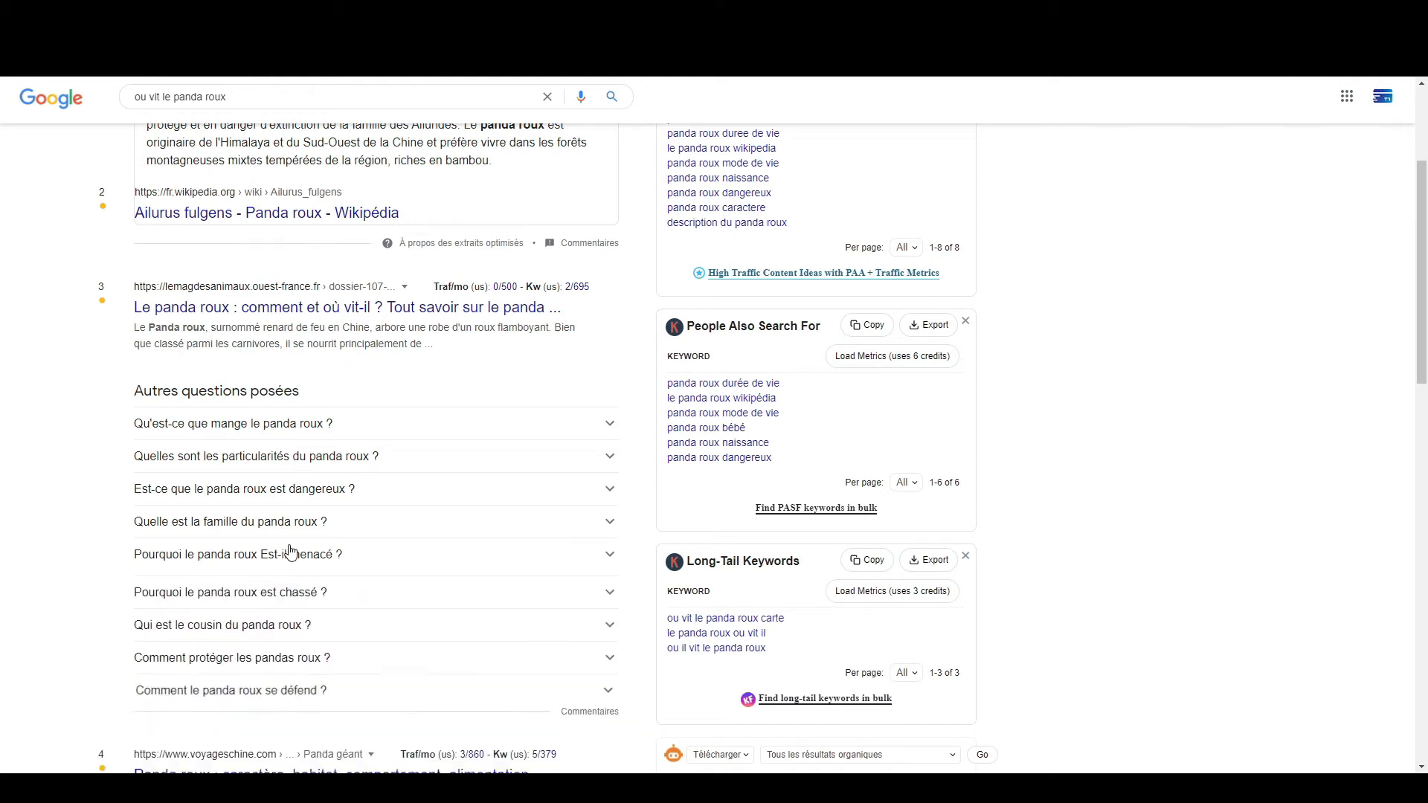
left_click(276, 633)
left_click(277, 628)
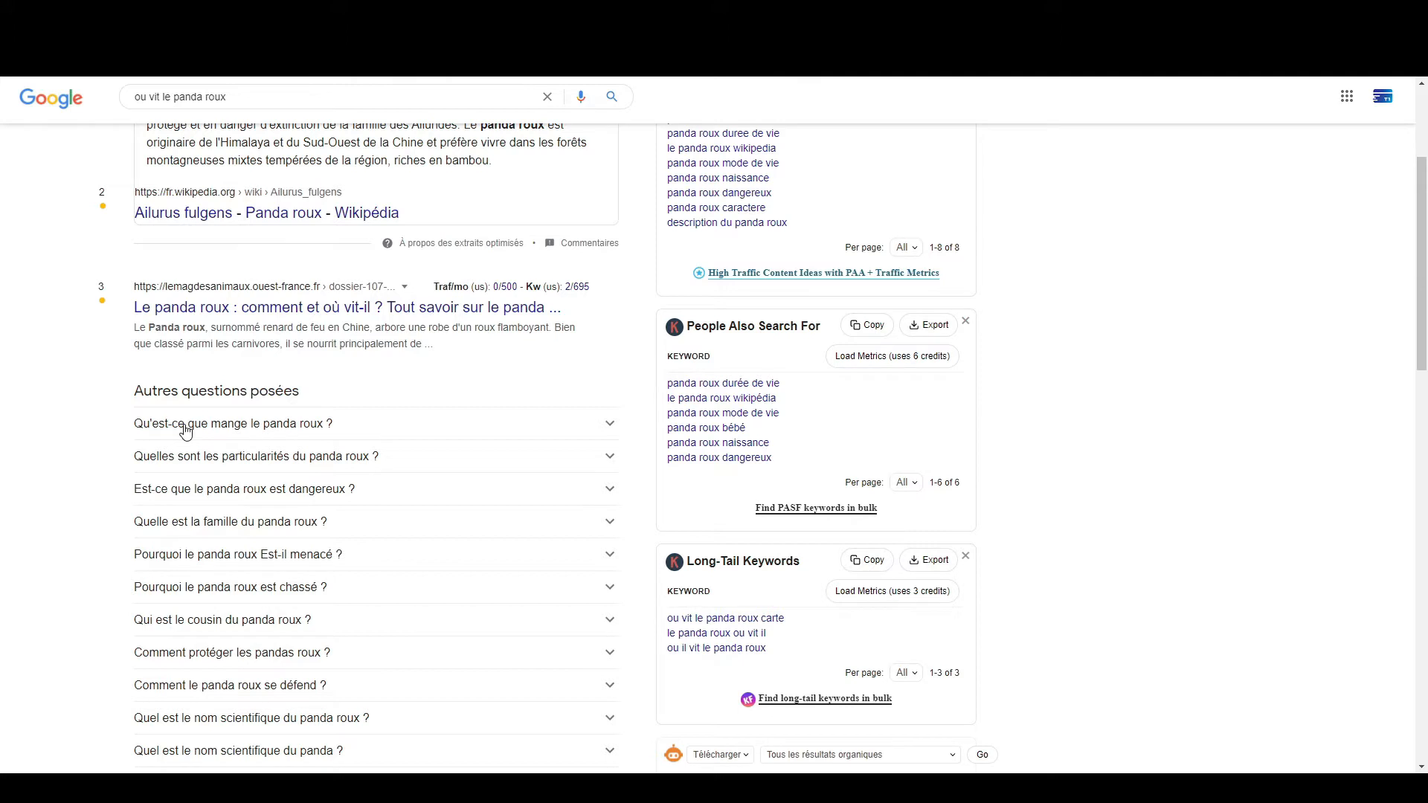
Step: Copy the related questions "Où trouver des pandas ?" and "Où trouver un panda en Europe ?" into the blog post content on separate lines
scroll(178, 439, "down", 6)
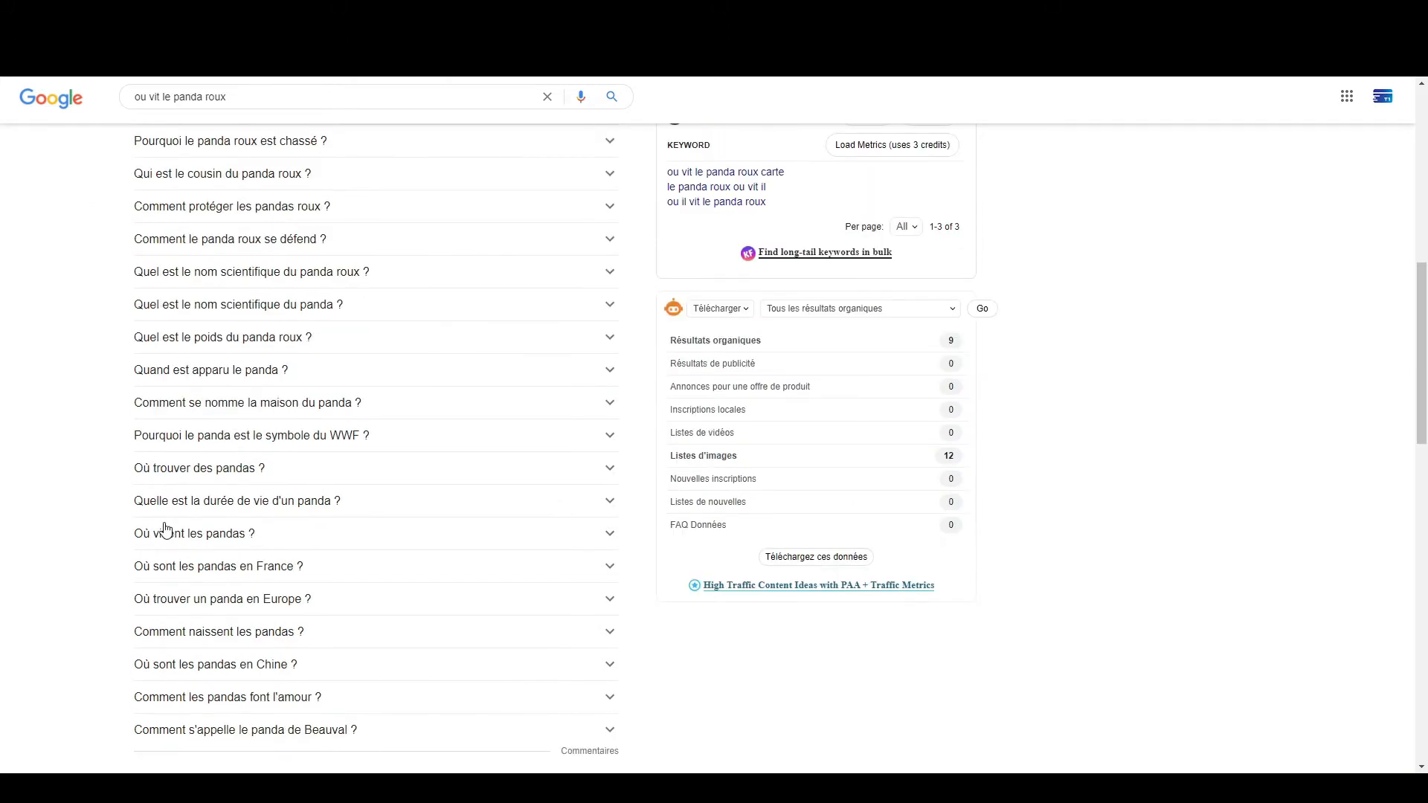
scroll(166, 521, "down", 1)
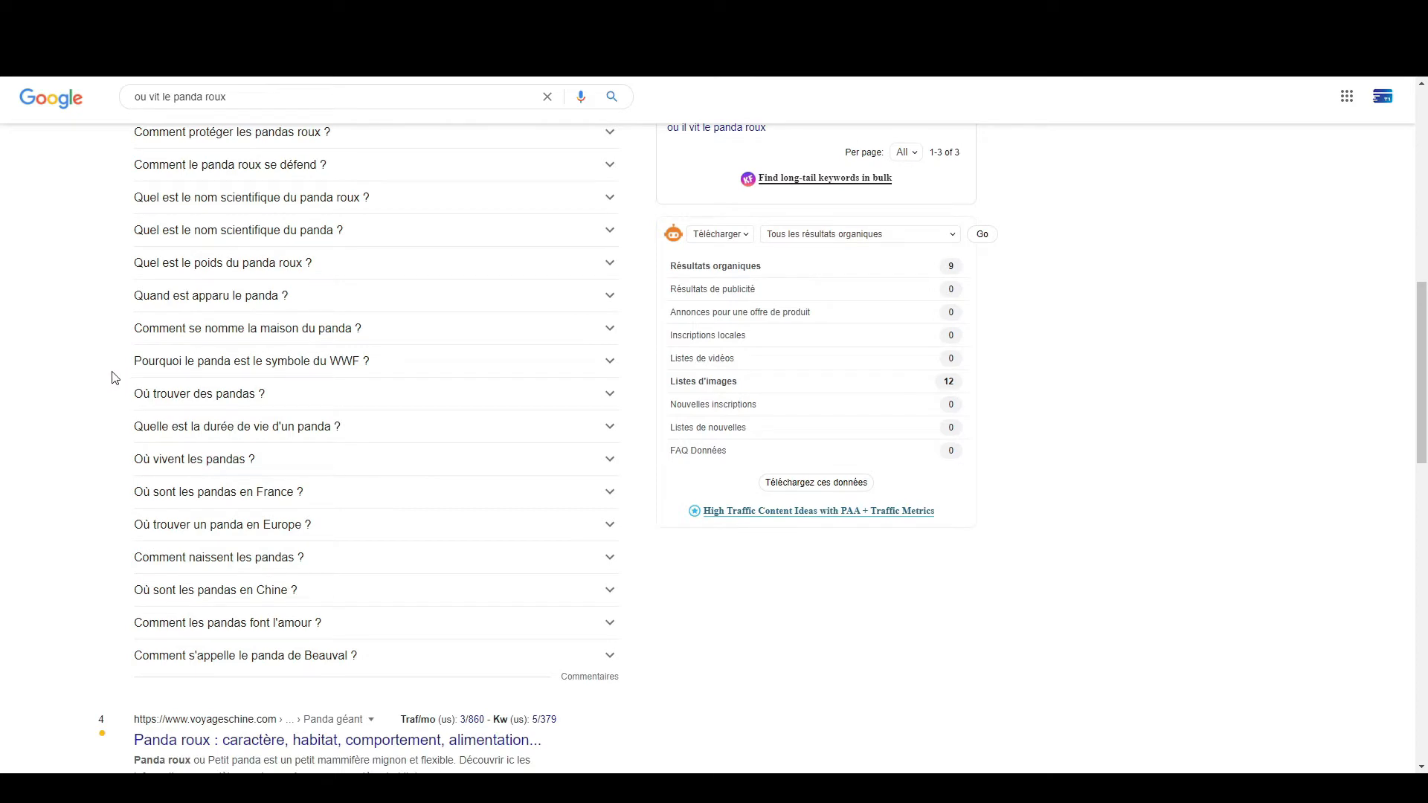
left_click_drag(132, 395, 276, 395)
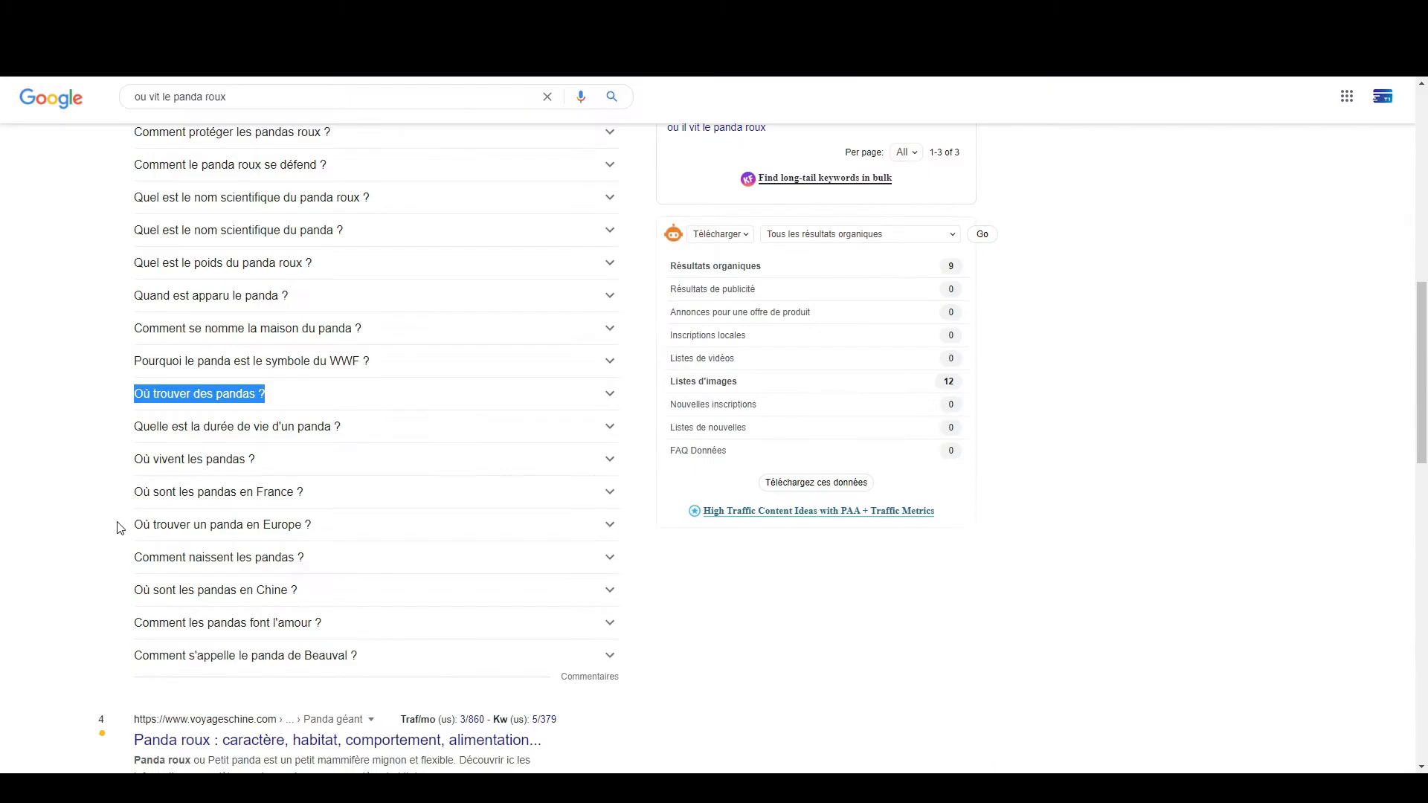
left_click_drag(127, 525, 321, 530)
key("ctrl+c")
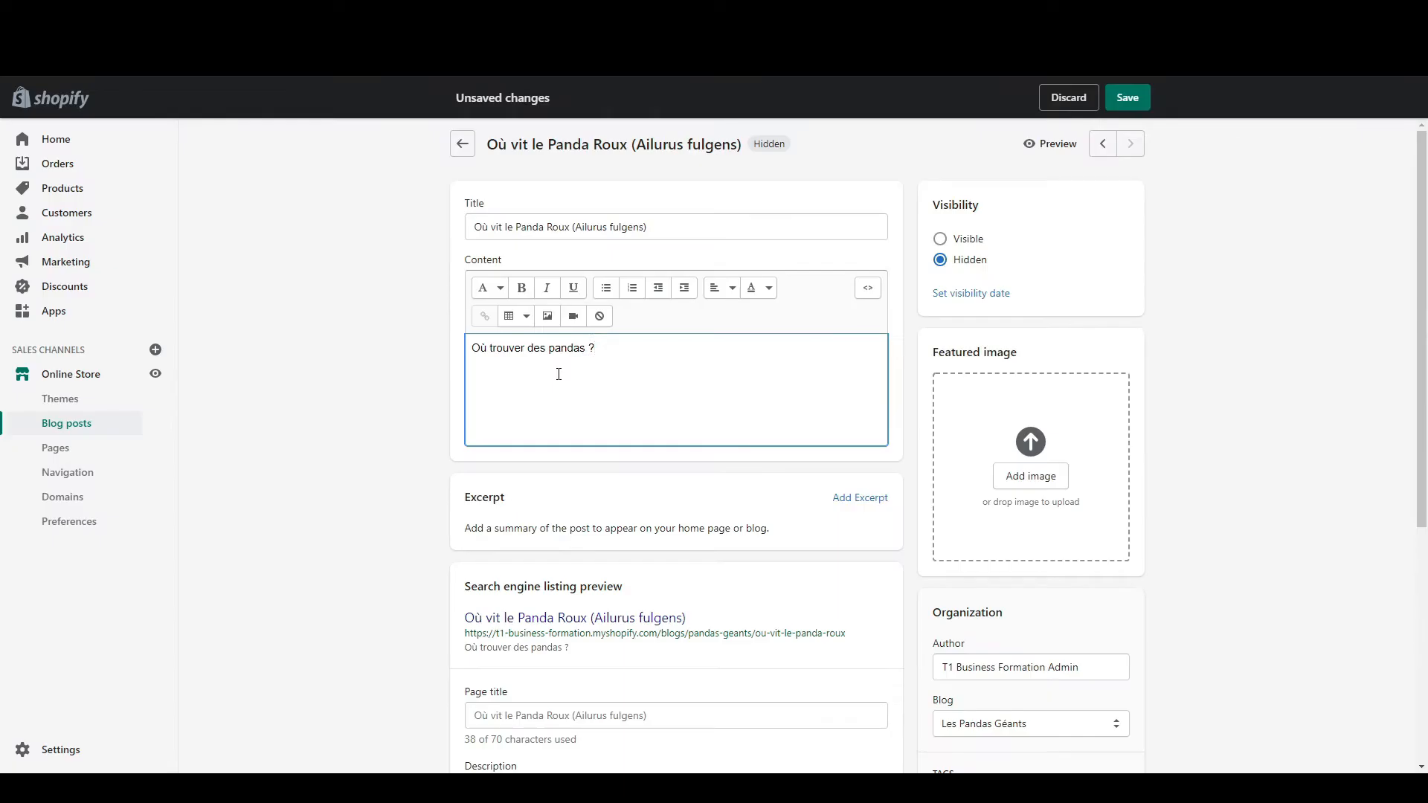
key("Return")
key("ctrl+v")
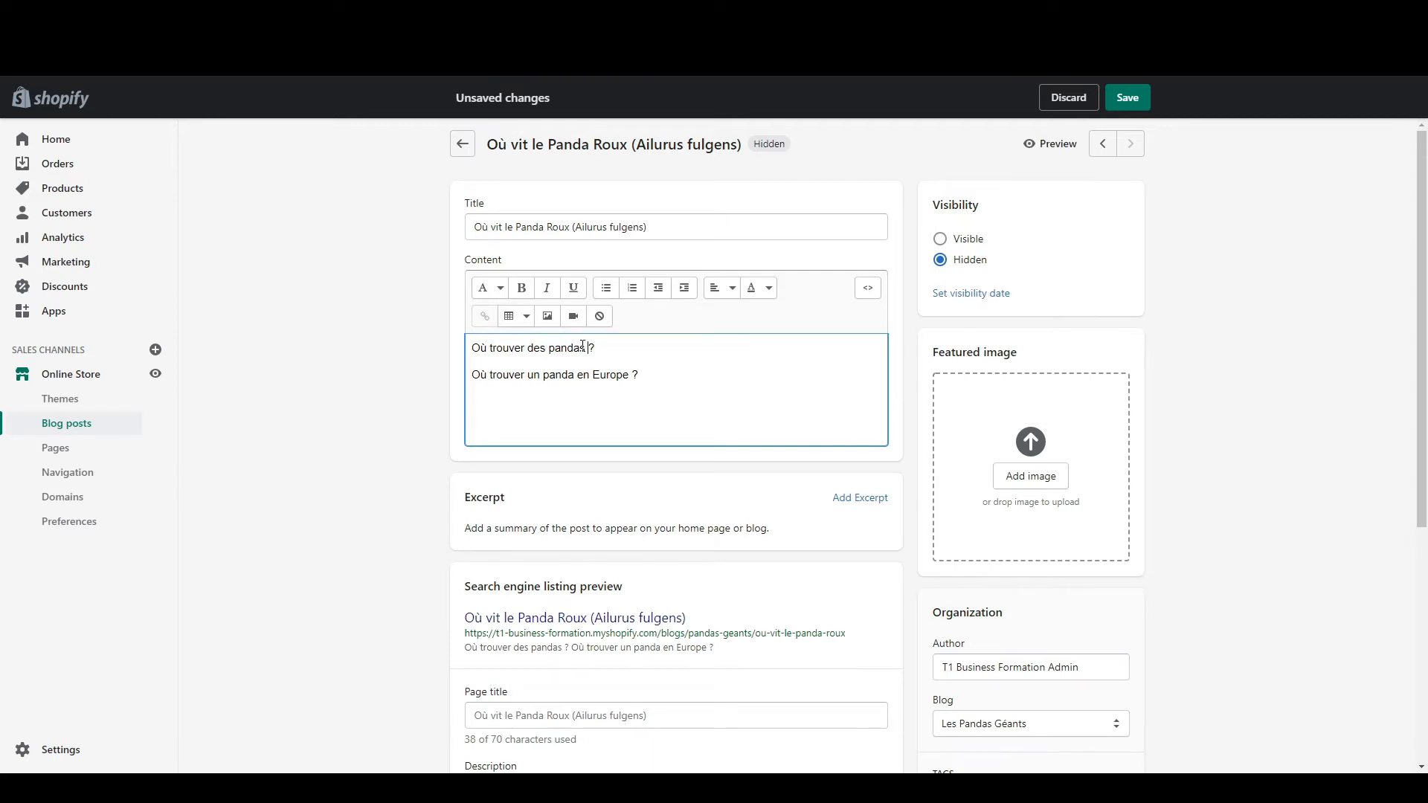
Step: Add the word "roux" after the panda mention in both questions of the post content
type("roux")
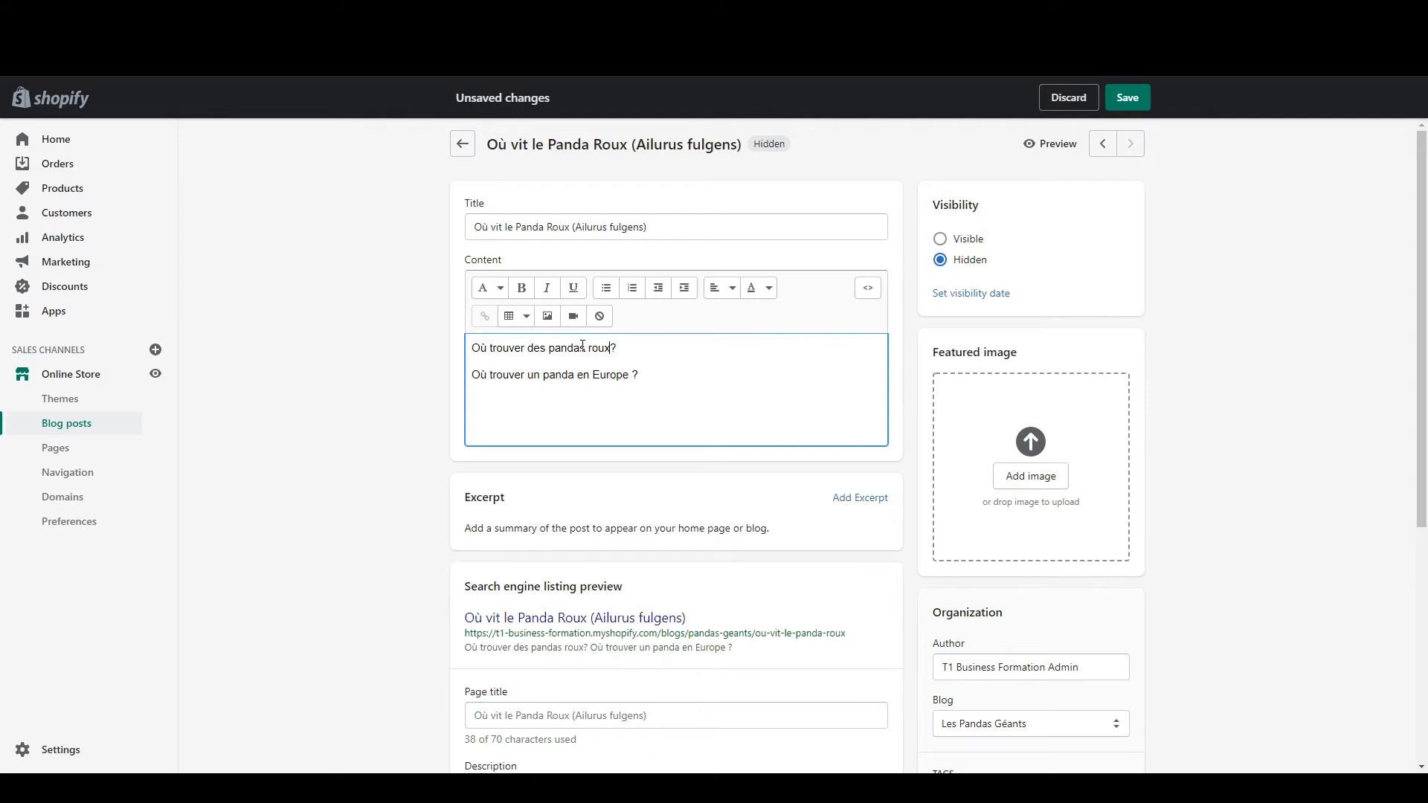
type(" roux")
Step: Copy the related question "Où sont les pandas en Chine ?" from the Google results into a new line of the blog post content
key("alt+Tab")
left_click_drag(135, 590, 328, 594)
key("ctrl+c")
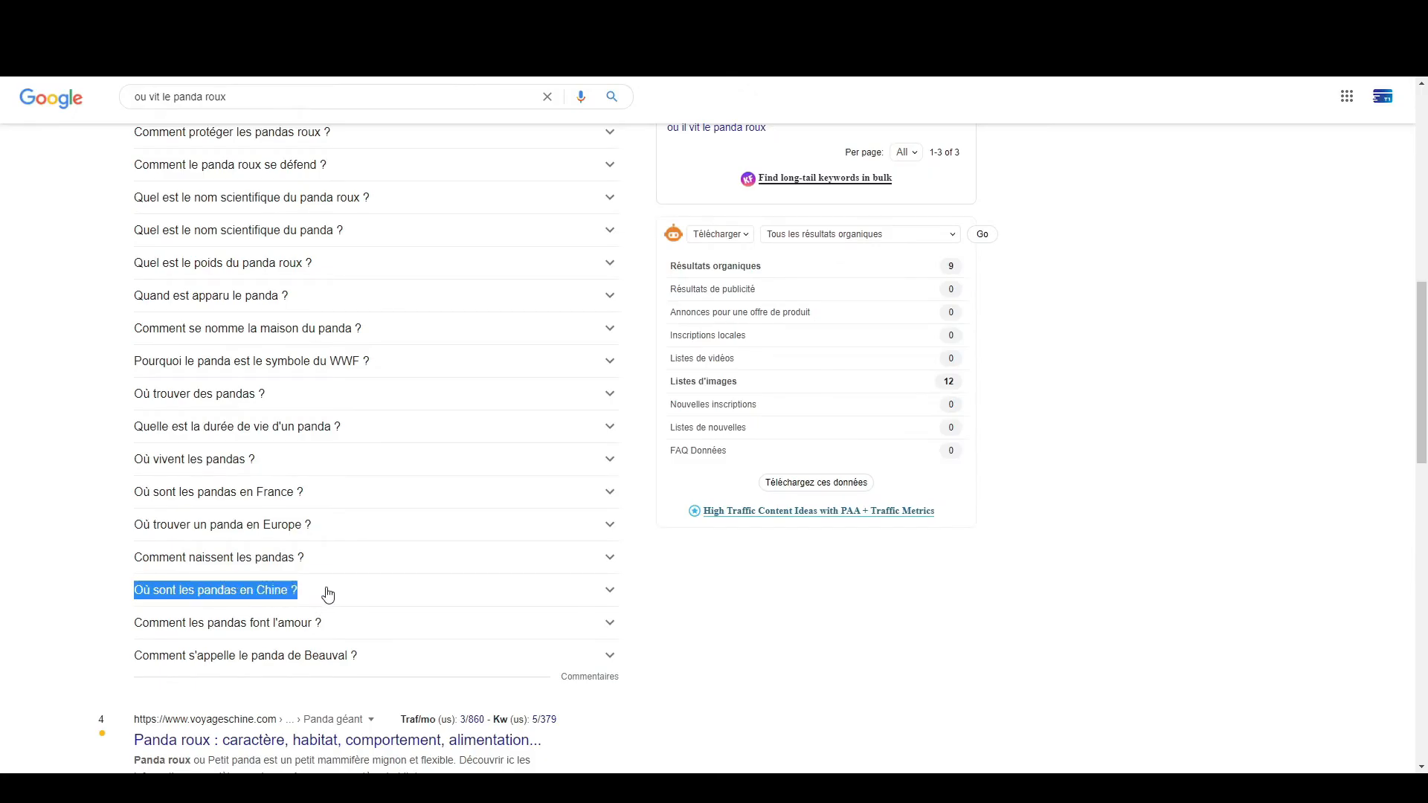
key("alt+Tab")
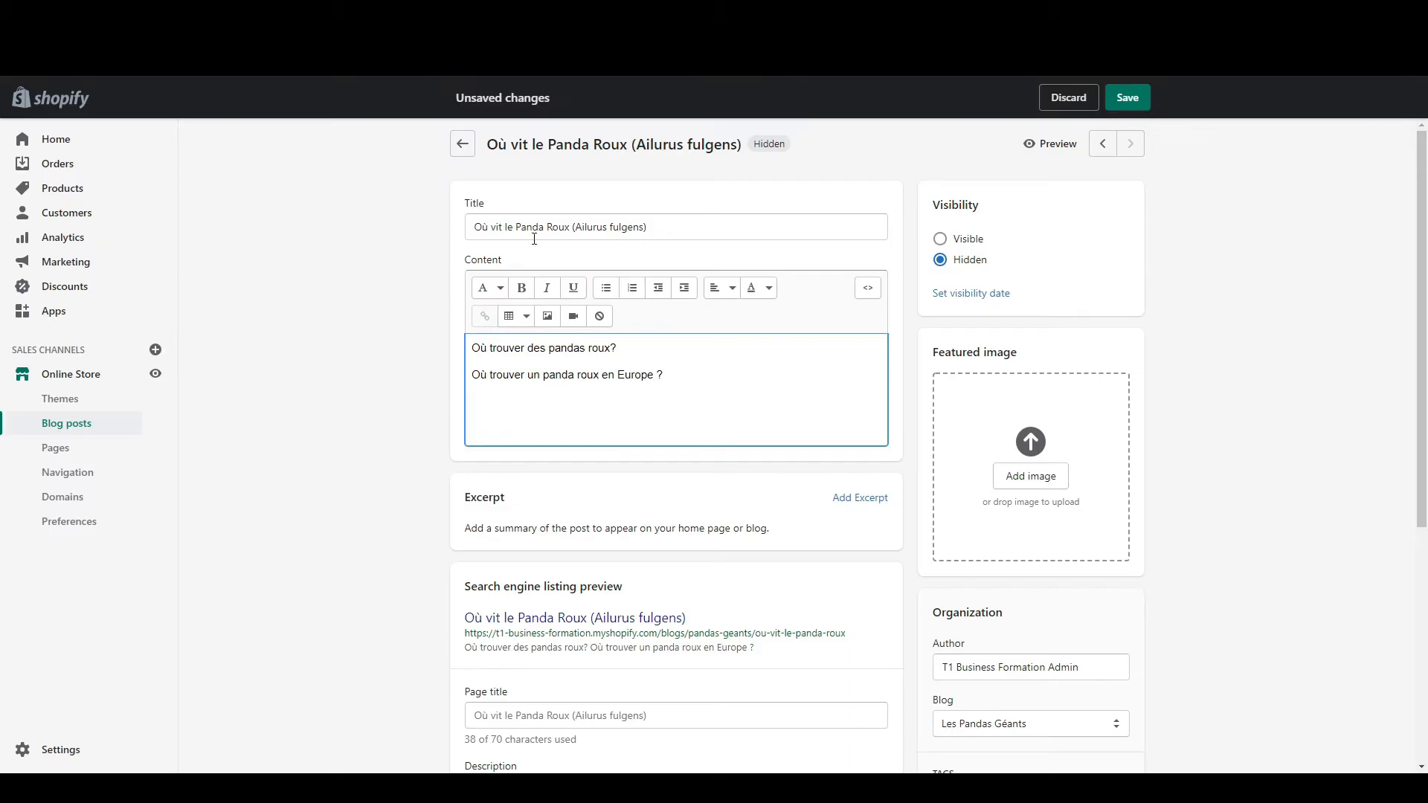
key("Return")
key("ctrl+v")
Step: Add the word "roux" after "pandas" in the China question and format all three questions as Heading 2
left_click(571, 401)
type("roux")
left_click_drag(666, 402, 448, 323)
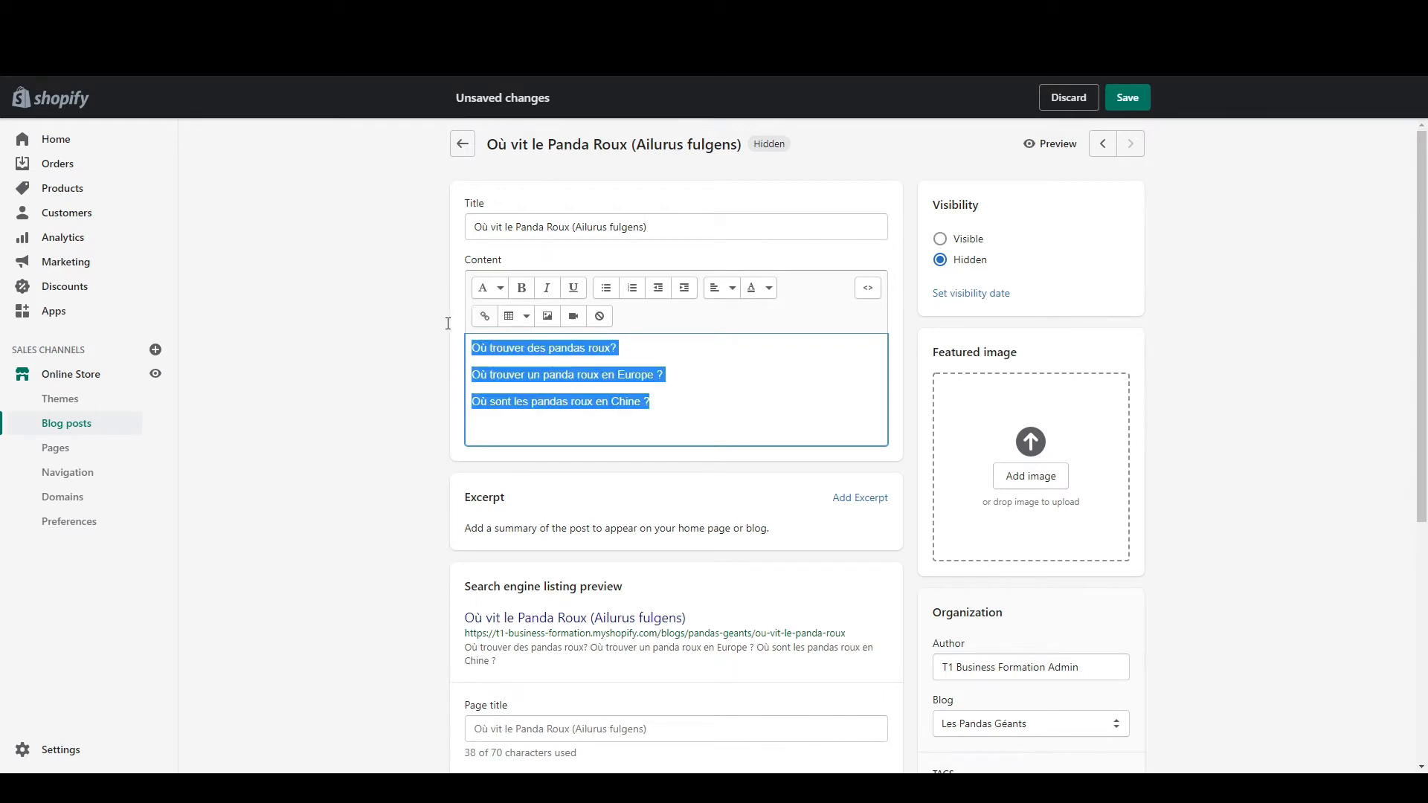
left_click(489, 289)
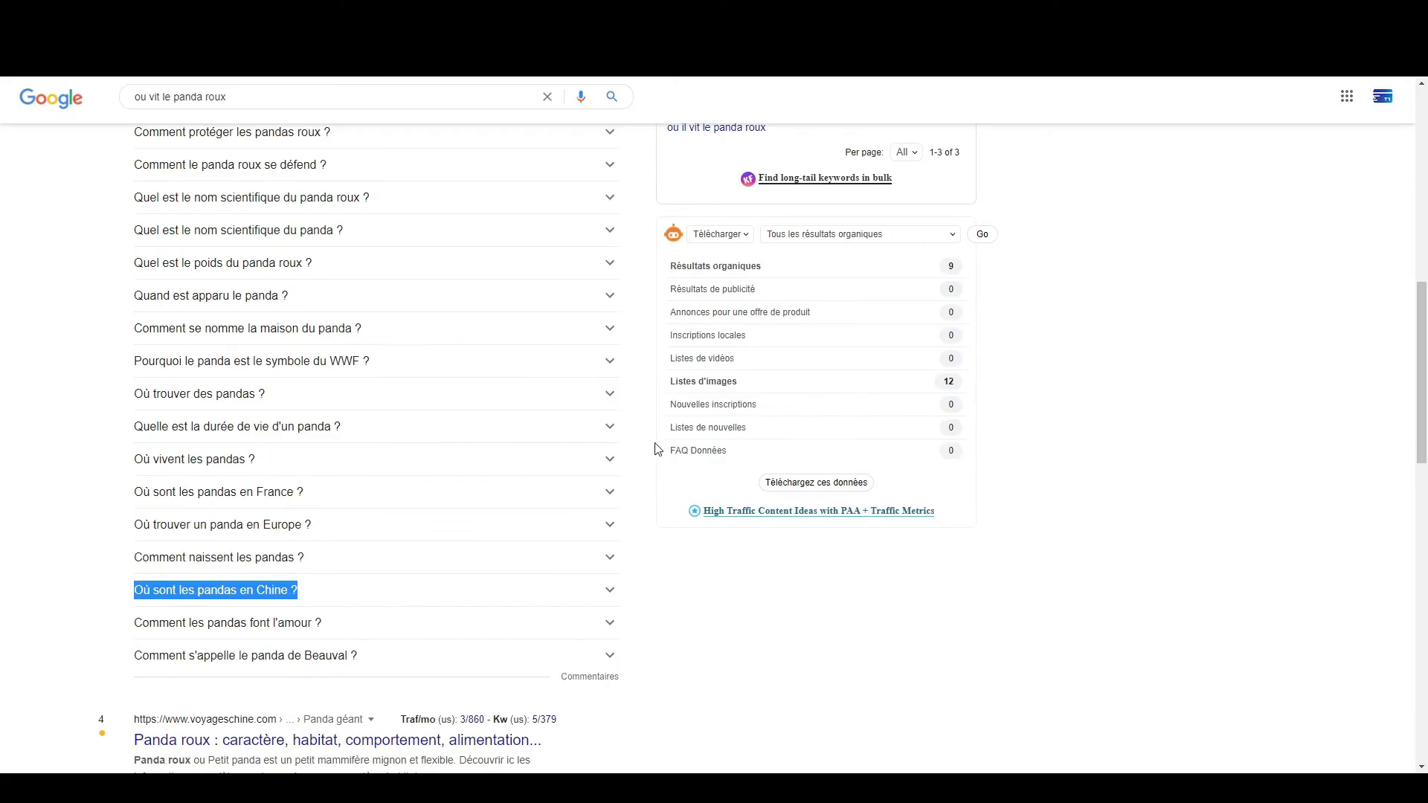
Step: Check Google's suggestions for "ou vit le panda roux" and add the heading "Où vit le panda roux (carte et pays)" to the post content
left_click(650, 444)
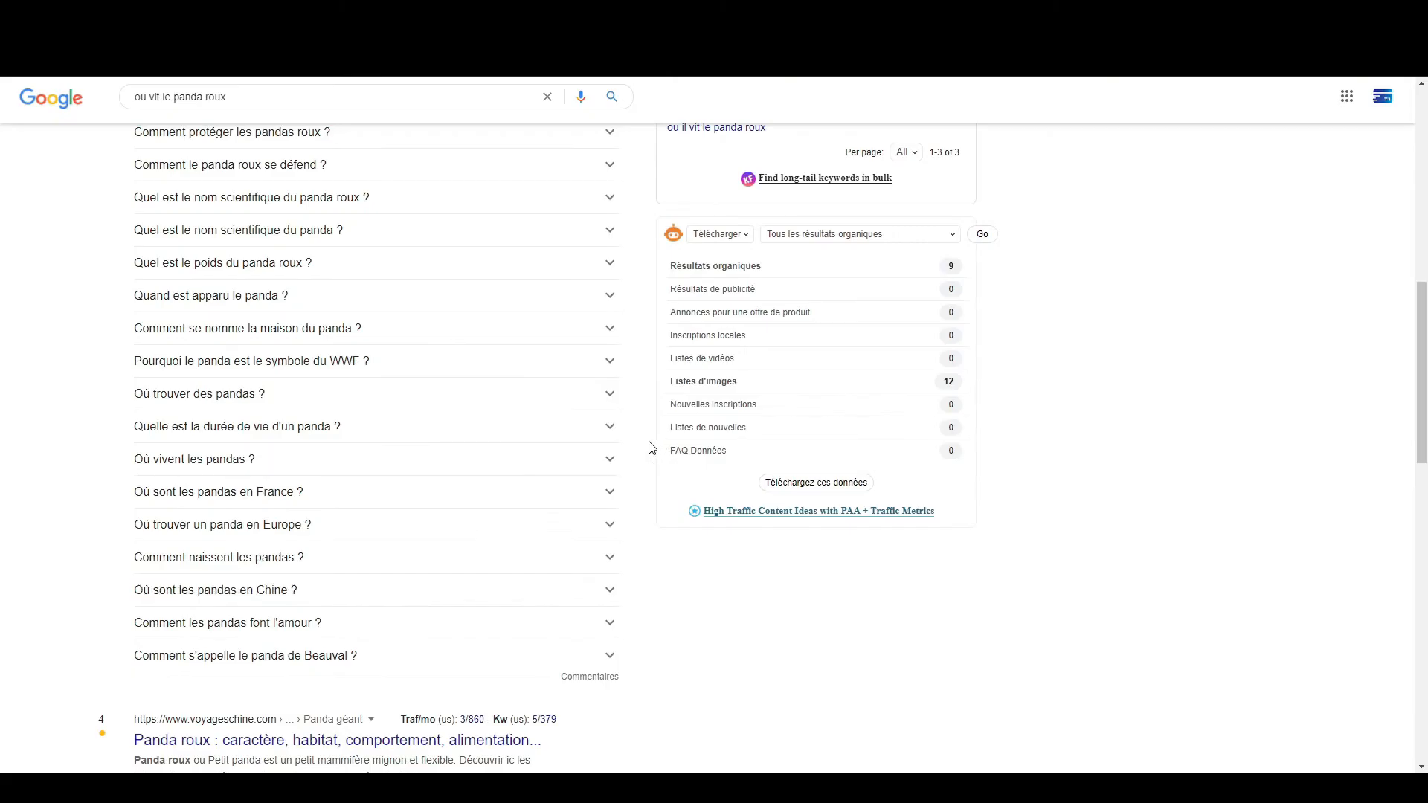
scroll(653, 449, "up", 10)
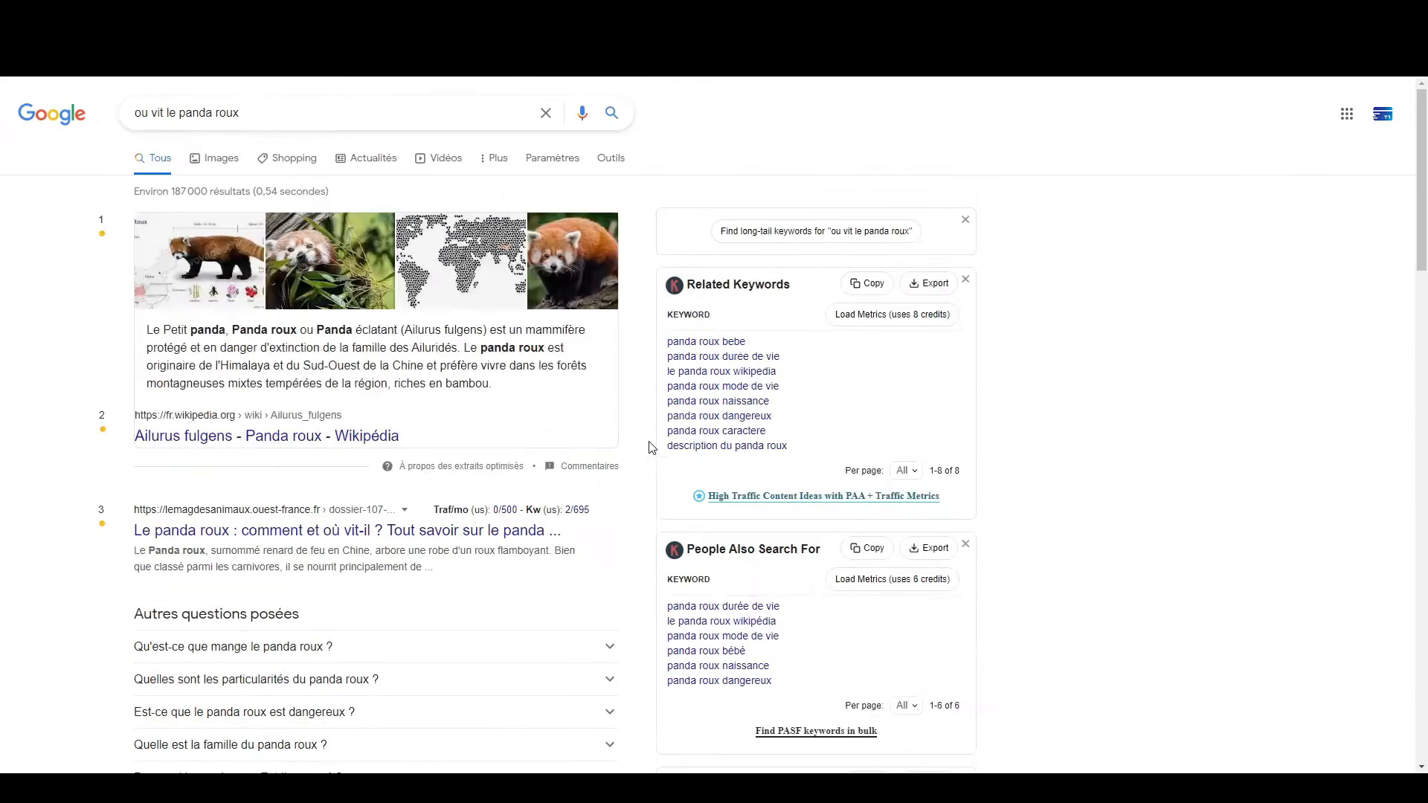
left_click(351, 117)
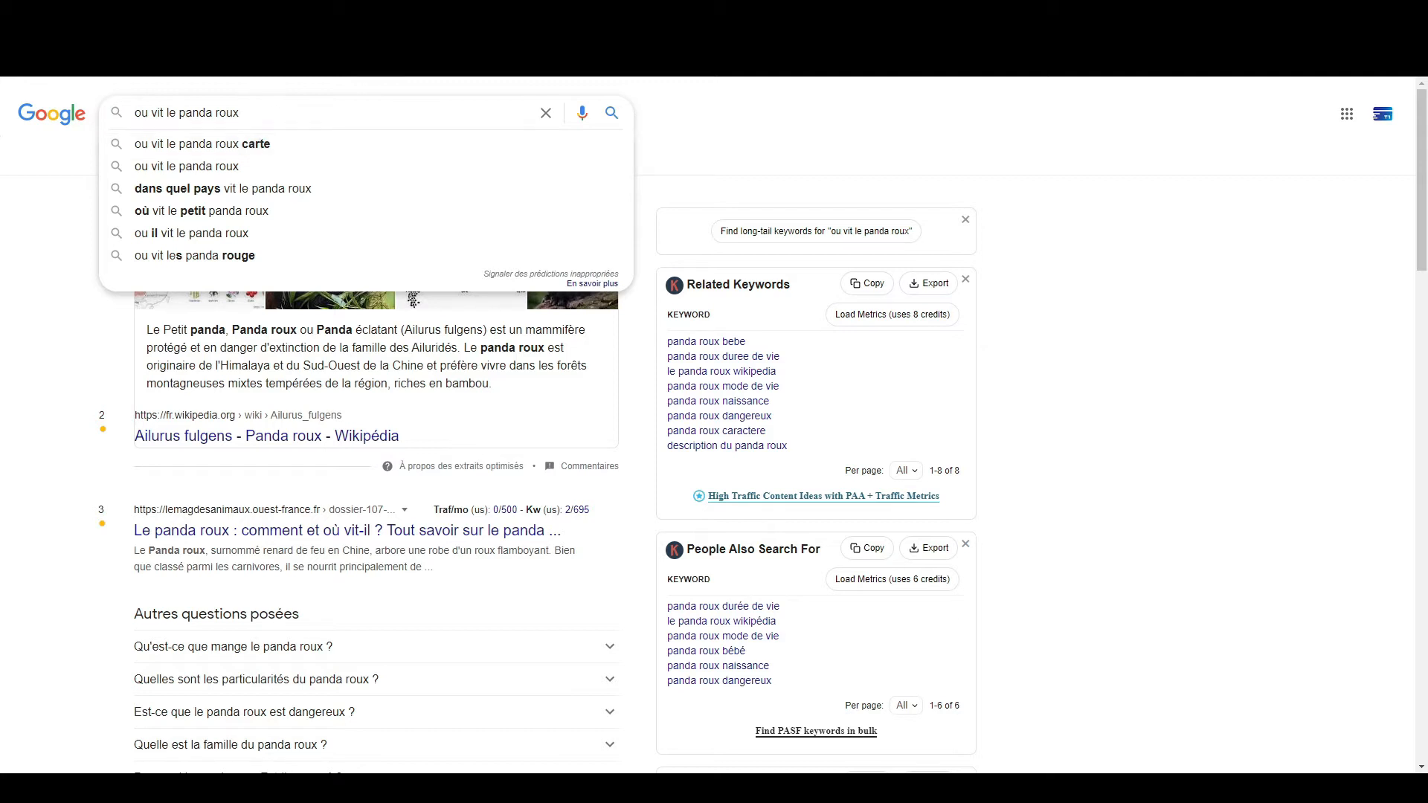
key("ctrl+a")
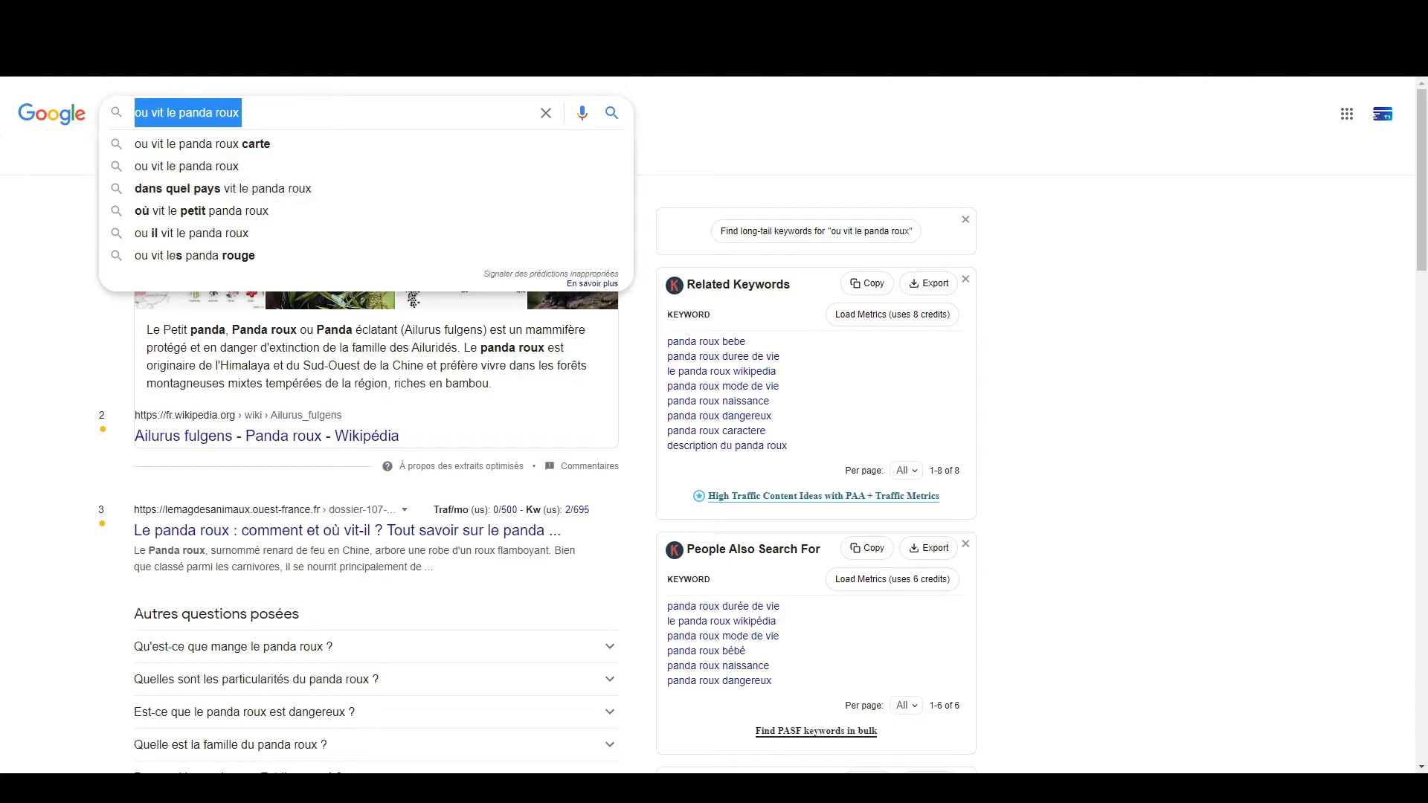
left_click(286, 11)
left_click(440, 474)
left_click(627, 476)
left_click(681, 472)
type("et pays")
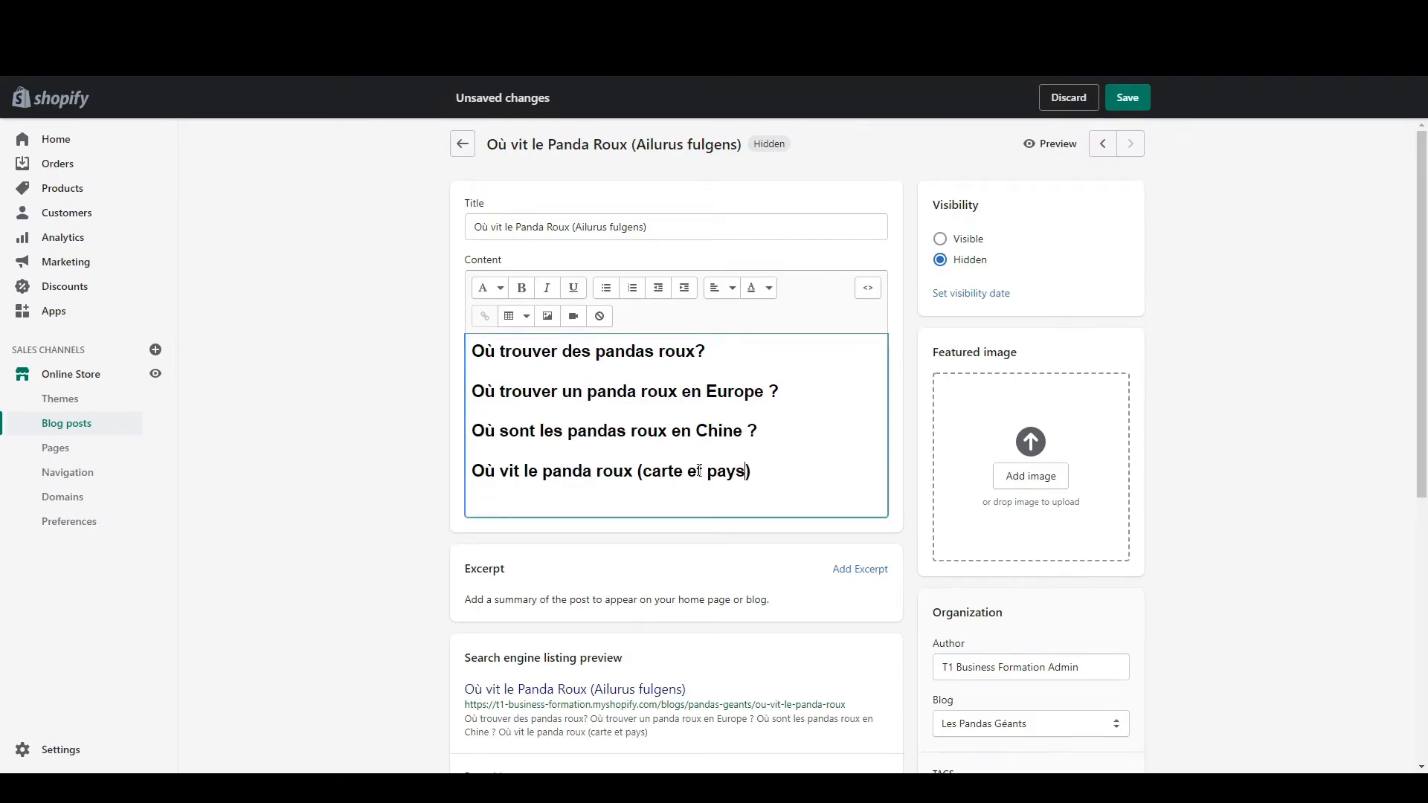
left_click_drag(772, 471, 467, 352)
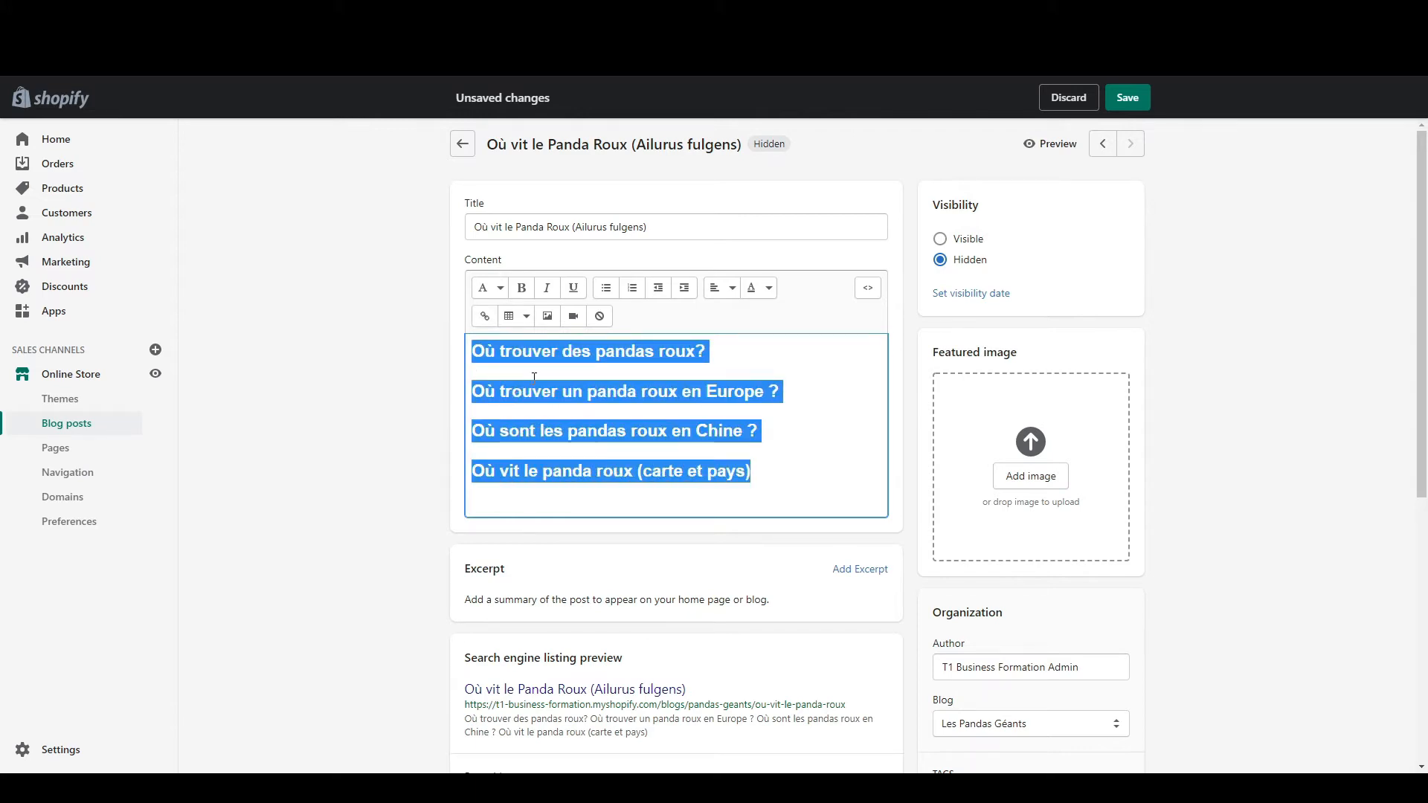
left_click(659, 490)
double_click(665, 470)
double_click(725, 470)
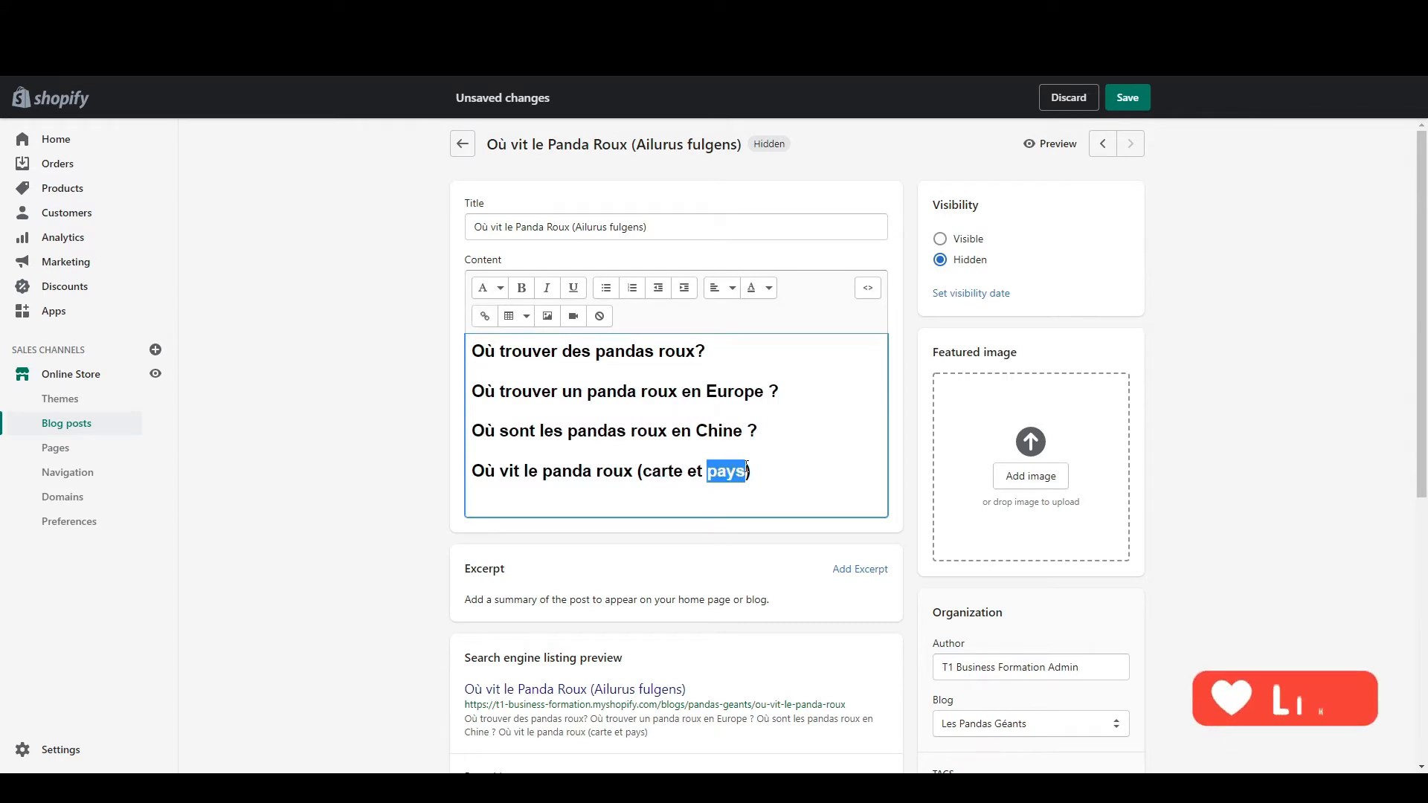
left_click(683, 509)
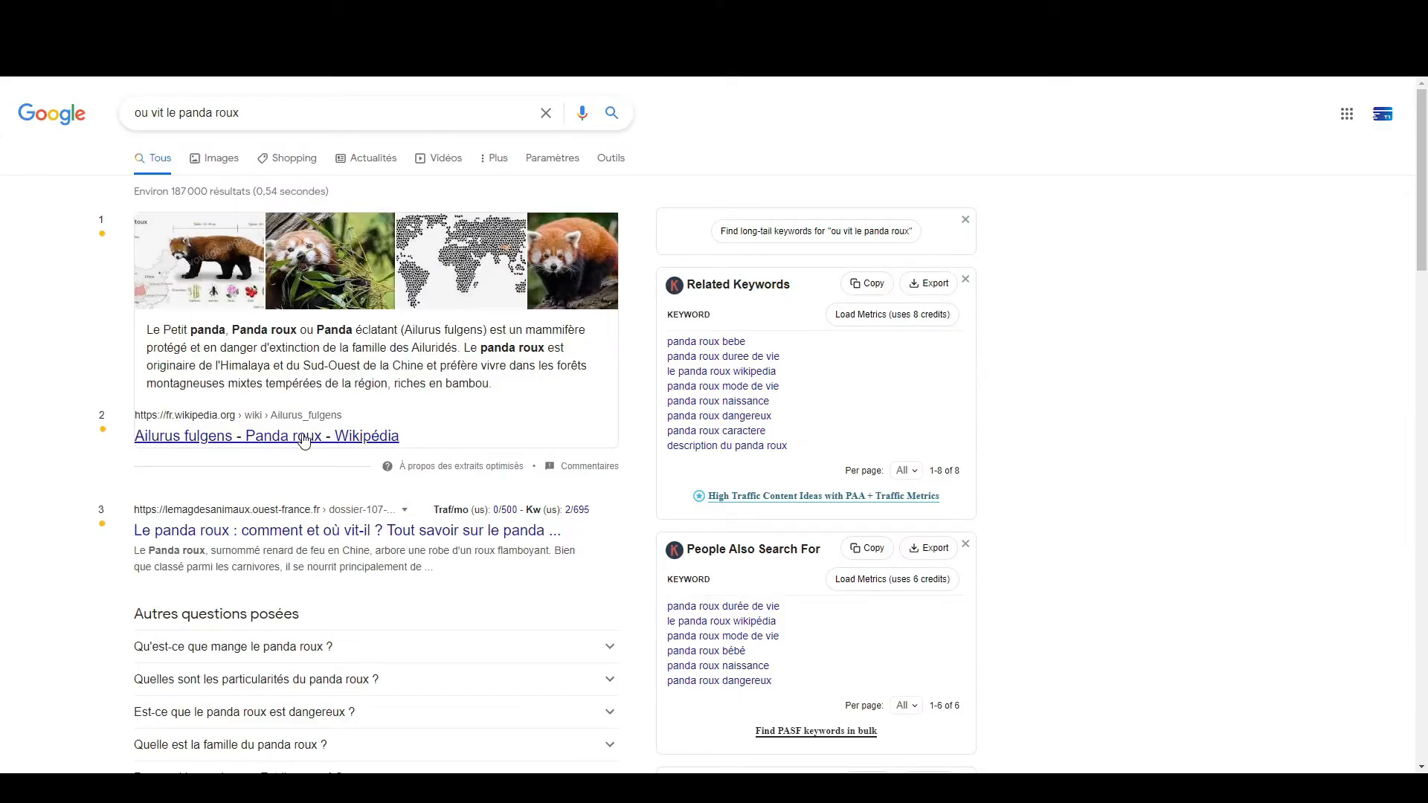
Step: In the Google results, open the voyageschine.com page "Panda roux : caractère, habitat, comportement, alimentation..."
scroll(246, 483, "down", 10)
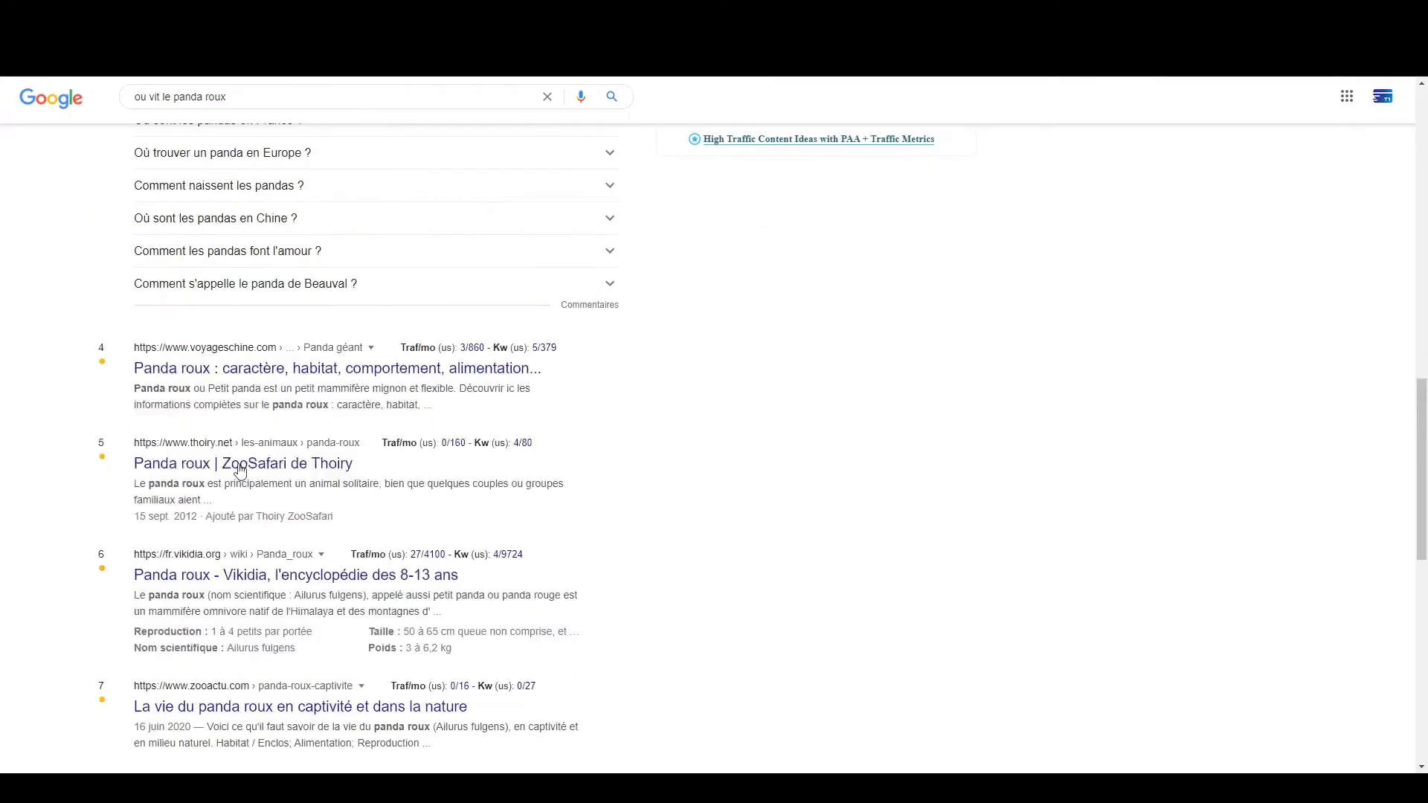
left_click(191, 368)
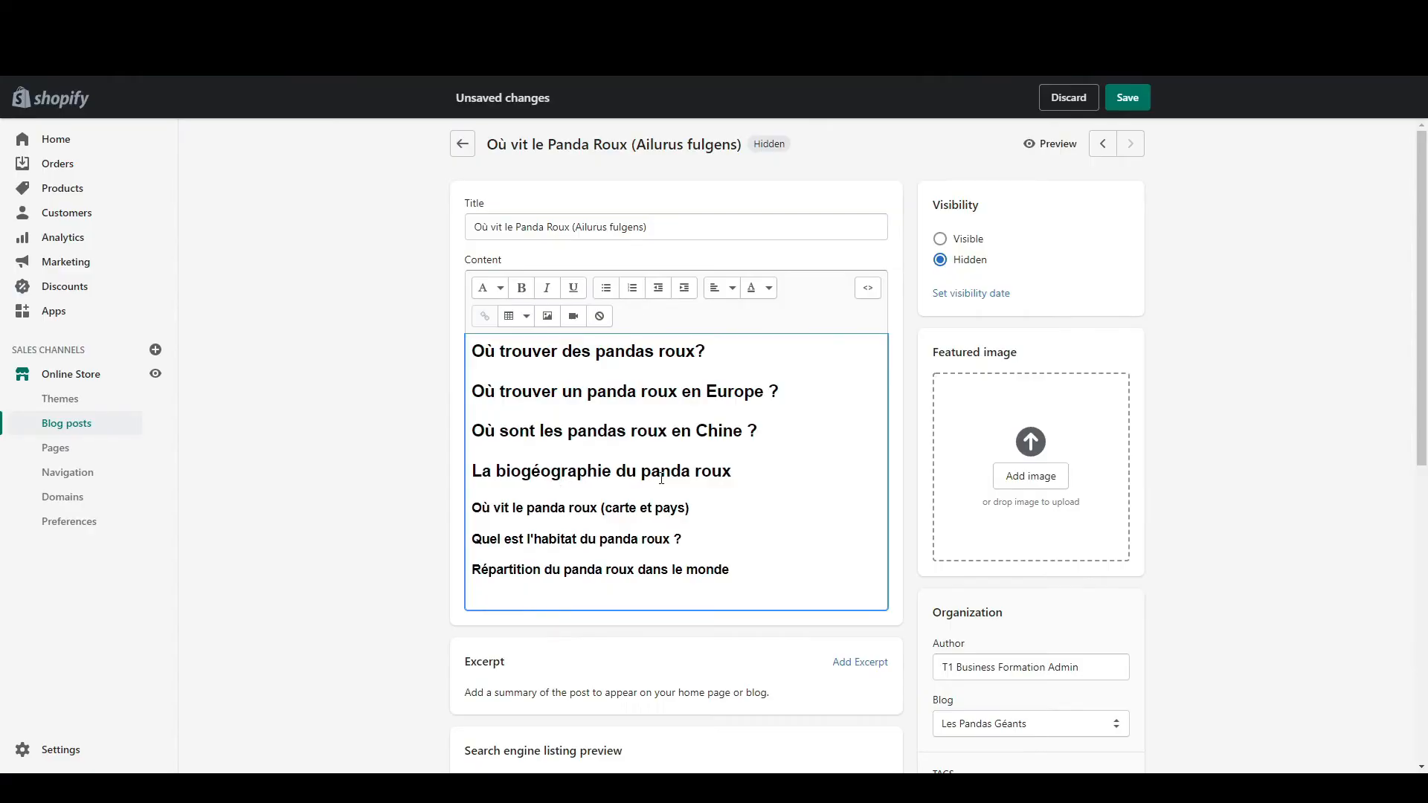
triple_click(560, 463)
left_click_drag(496, 471, 699, 472)
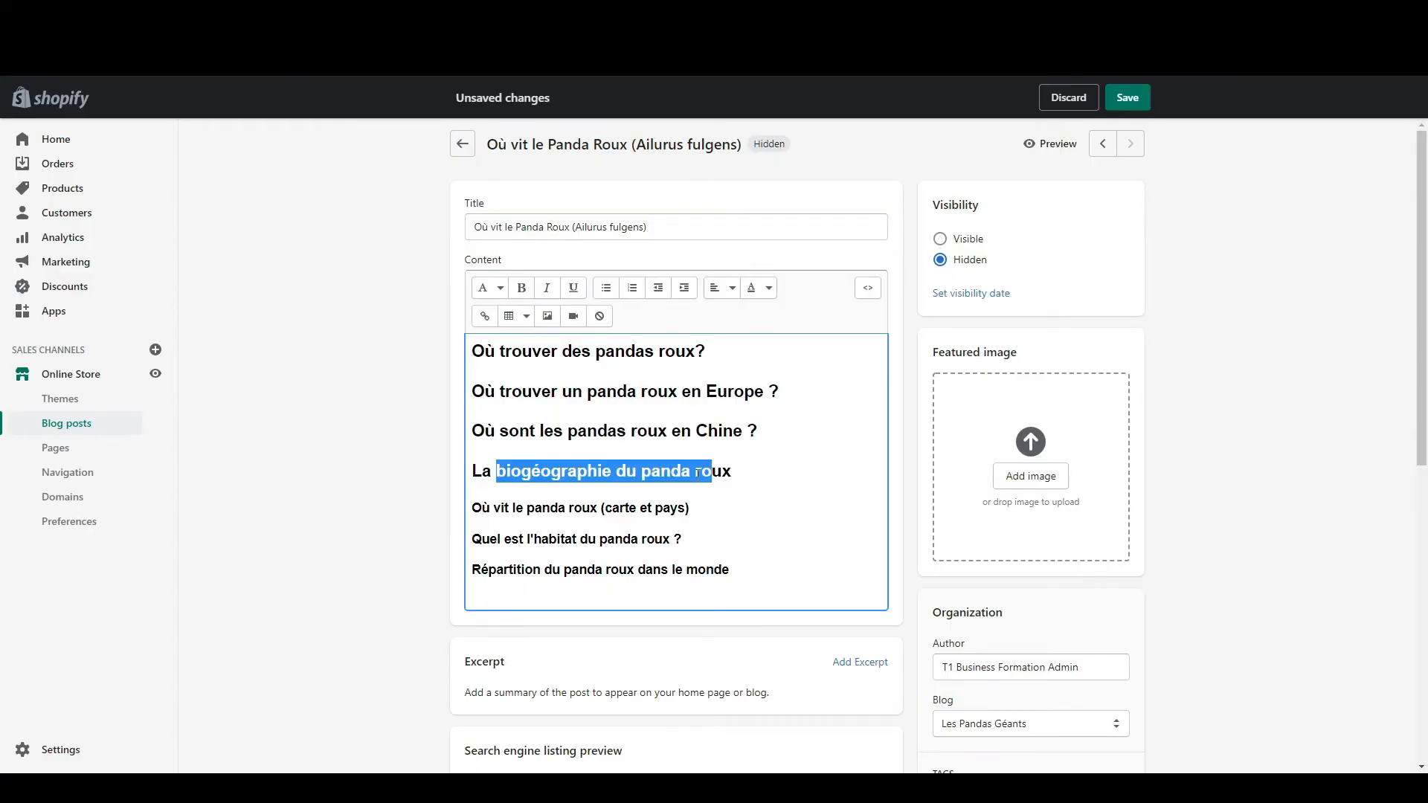
left_click_drag(634, 569, 803, 570)
left_click(631, 541)
double_click(632, 541)
left_click(552, 512)
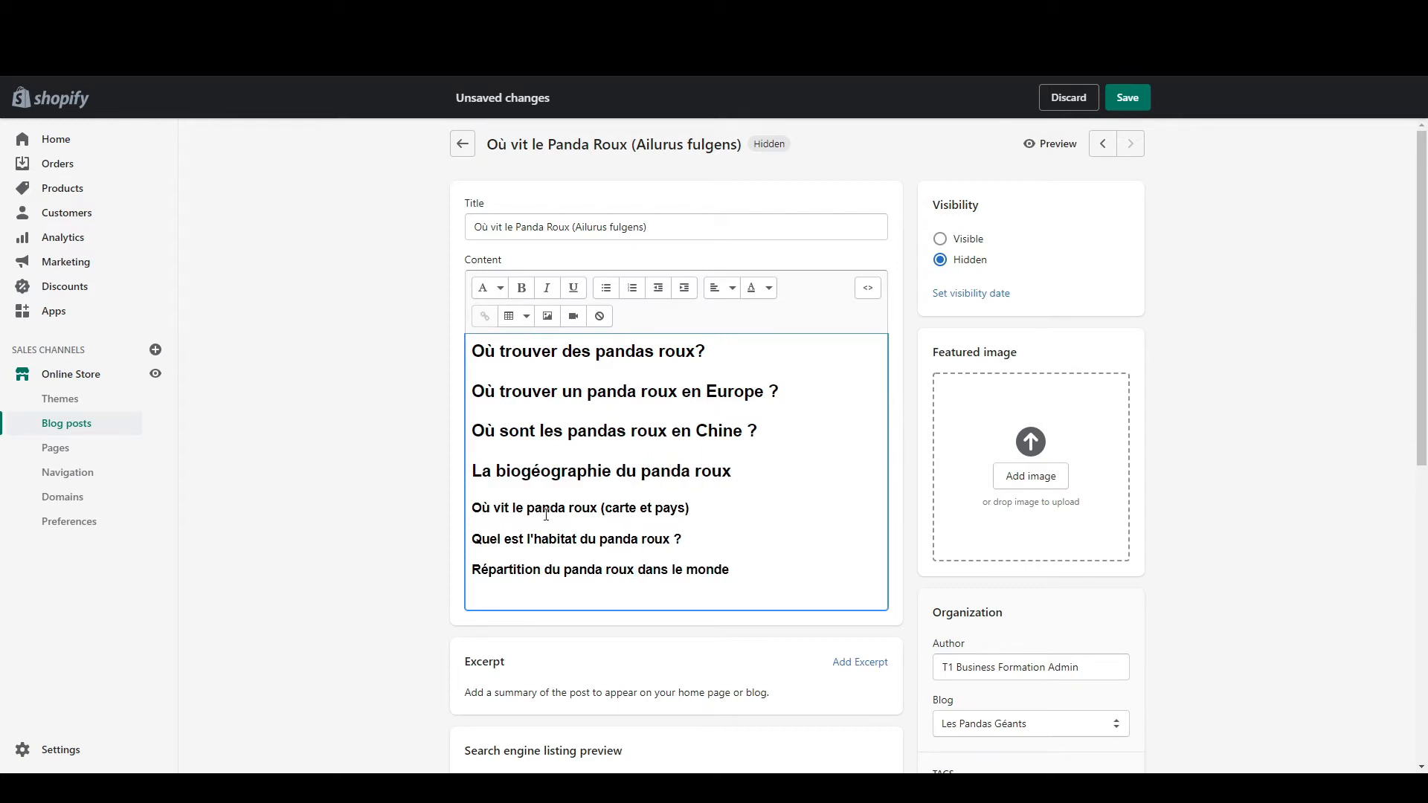
left_click_drag(500, 508, 642, 508)
left_click_drag(521, 539, 647, 570)
left_click_drag(511, 471, 722, 471)
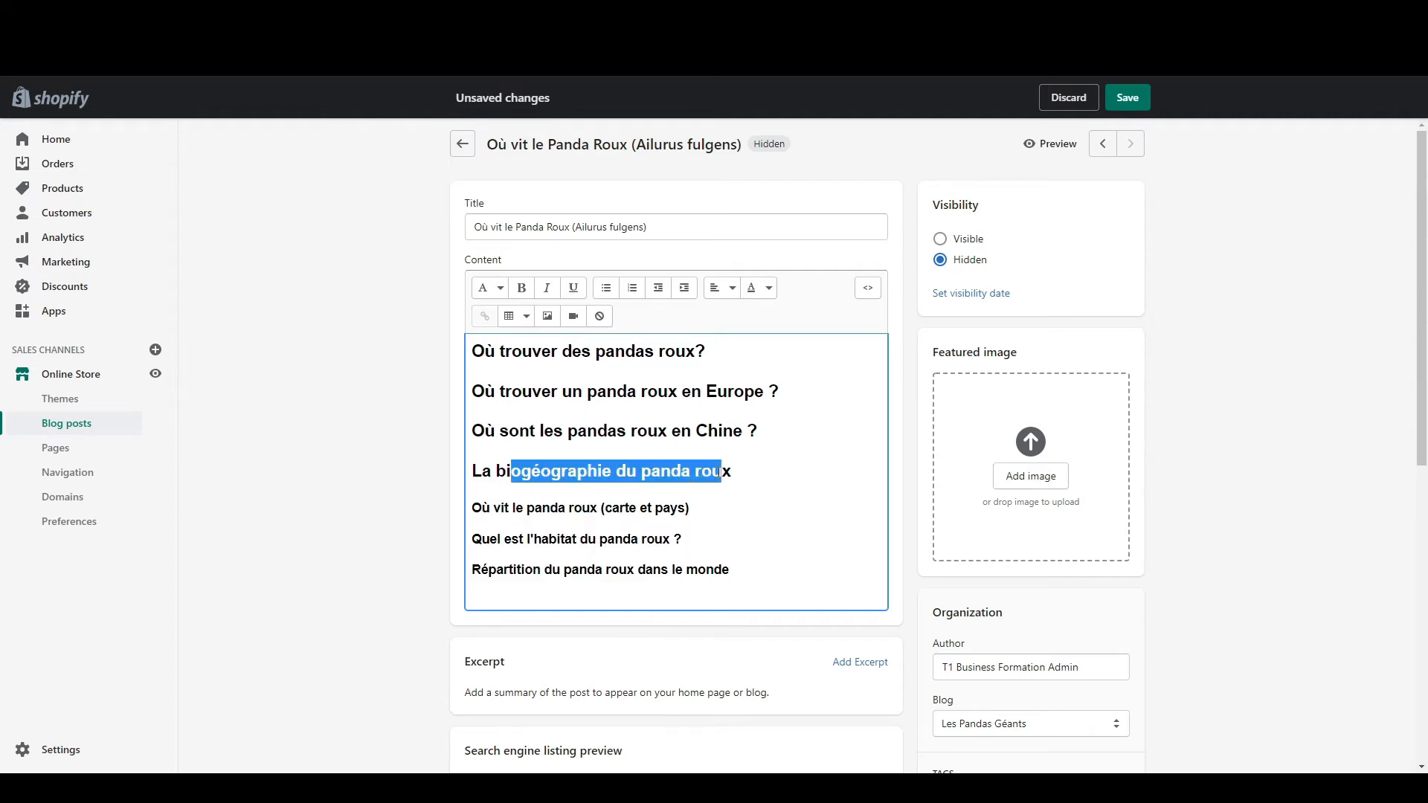
triple_click(721, 471)
left_click_drag(482, 539, 665, 537)
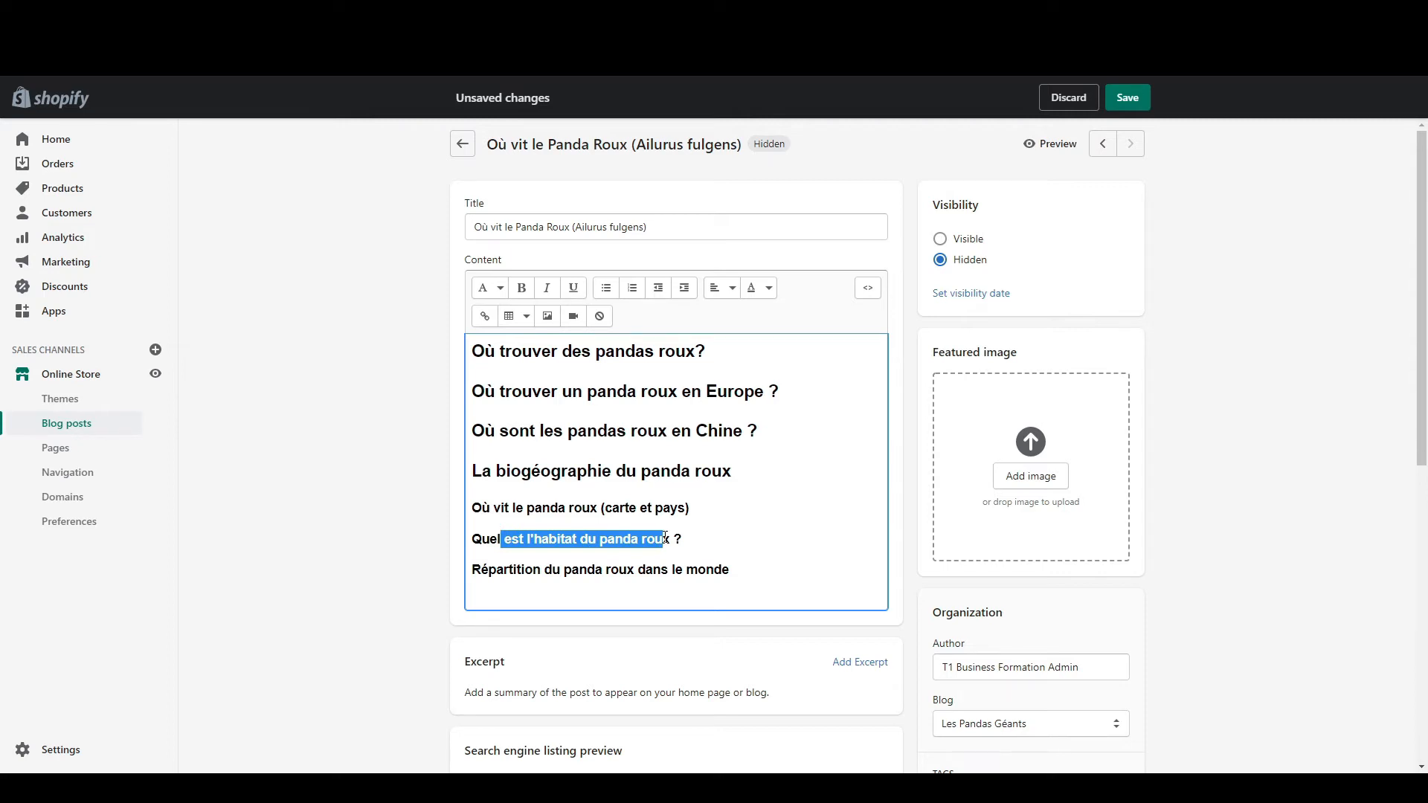
left_click_drag(714, 538, 473, 534)
left_click(511, 539)
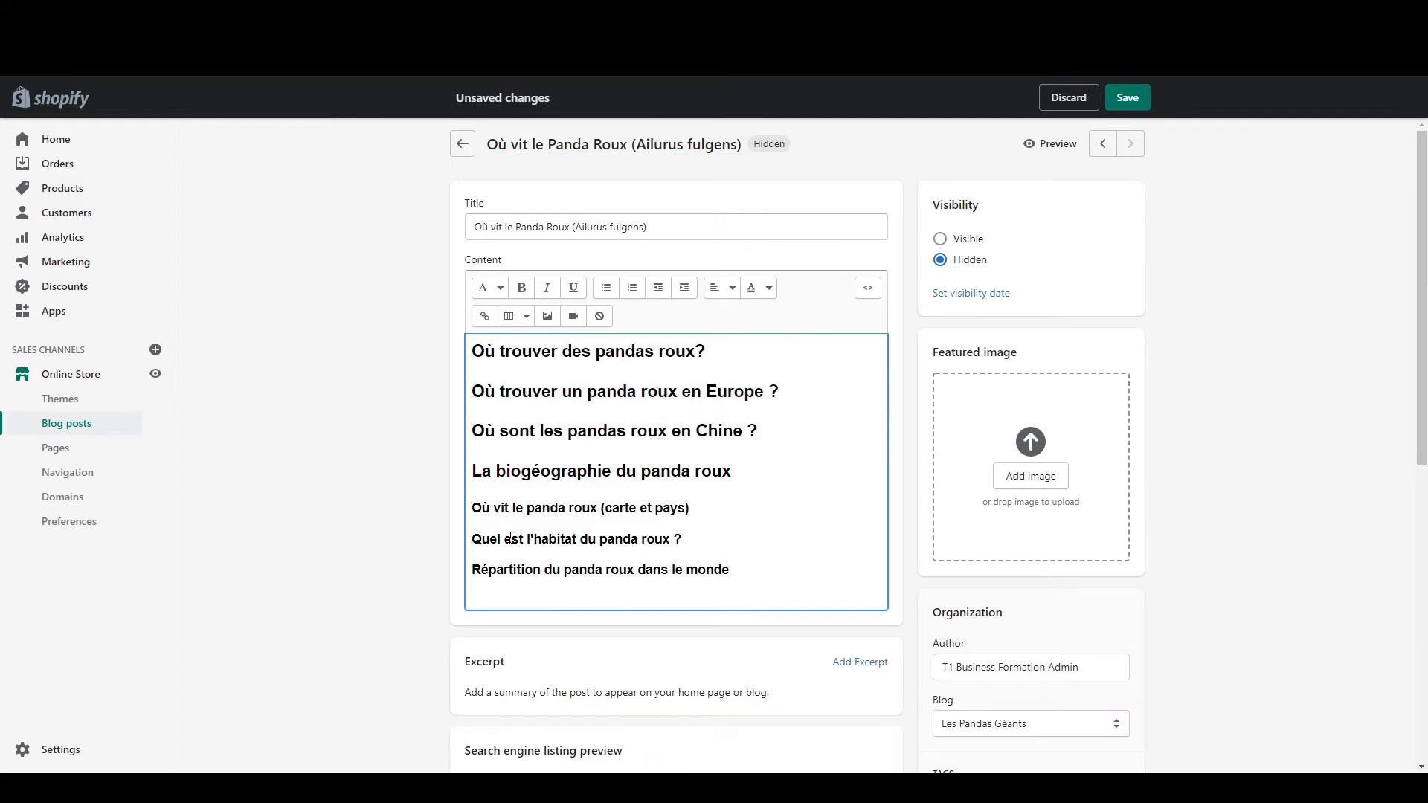
left_click(463, 537)
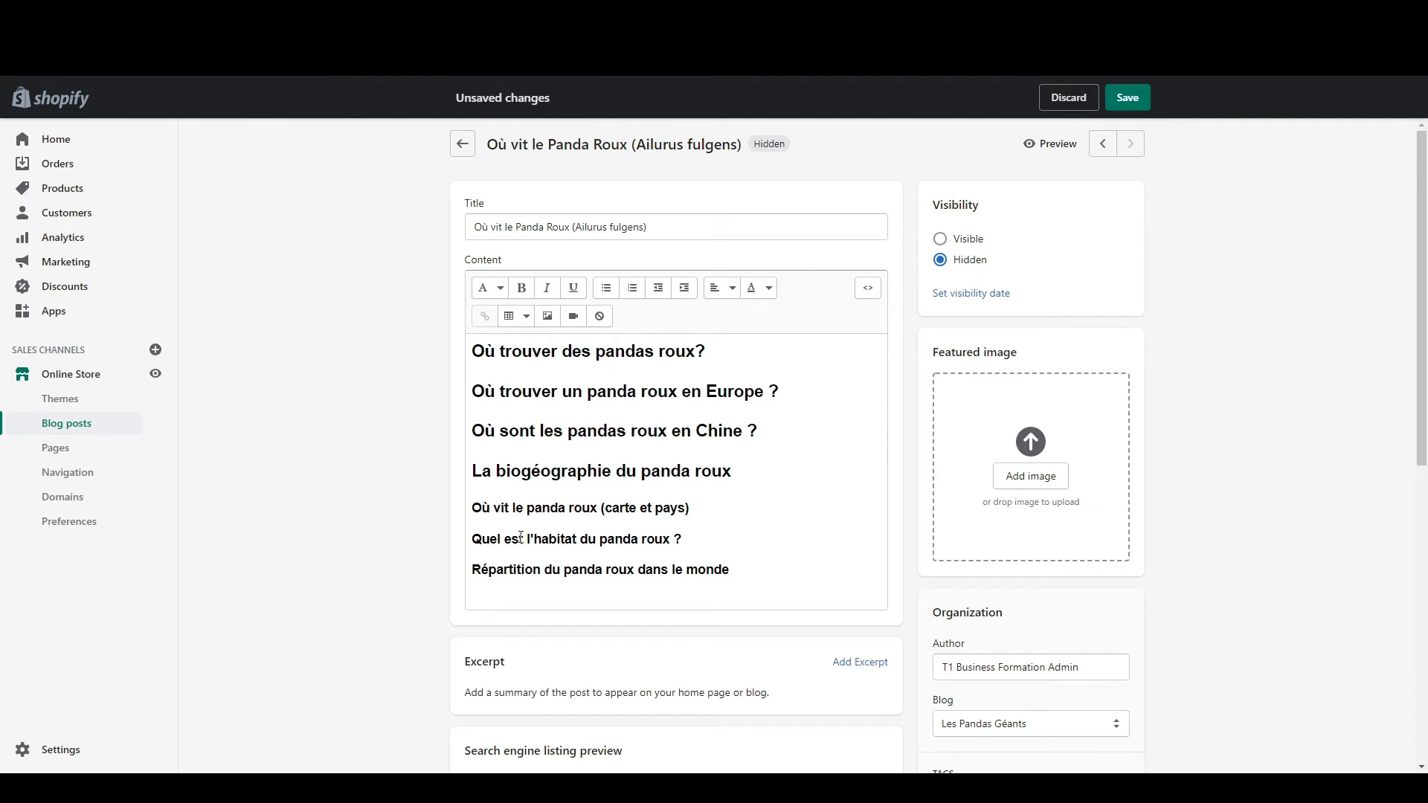
left_click(520, 537)
left_click_drag(489, 538, 759, 539)
left_click(762, 538)
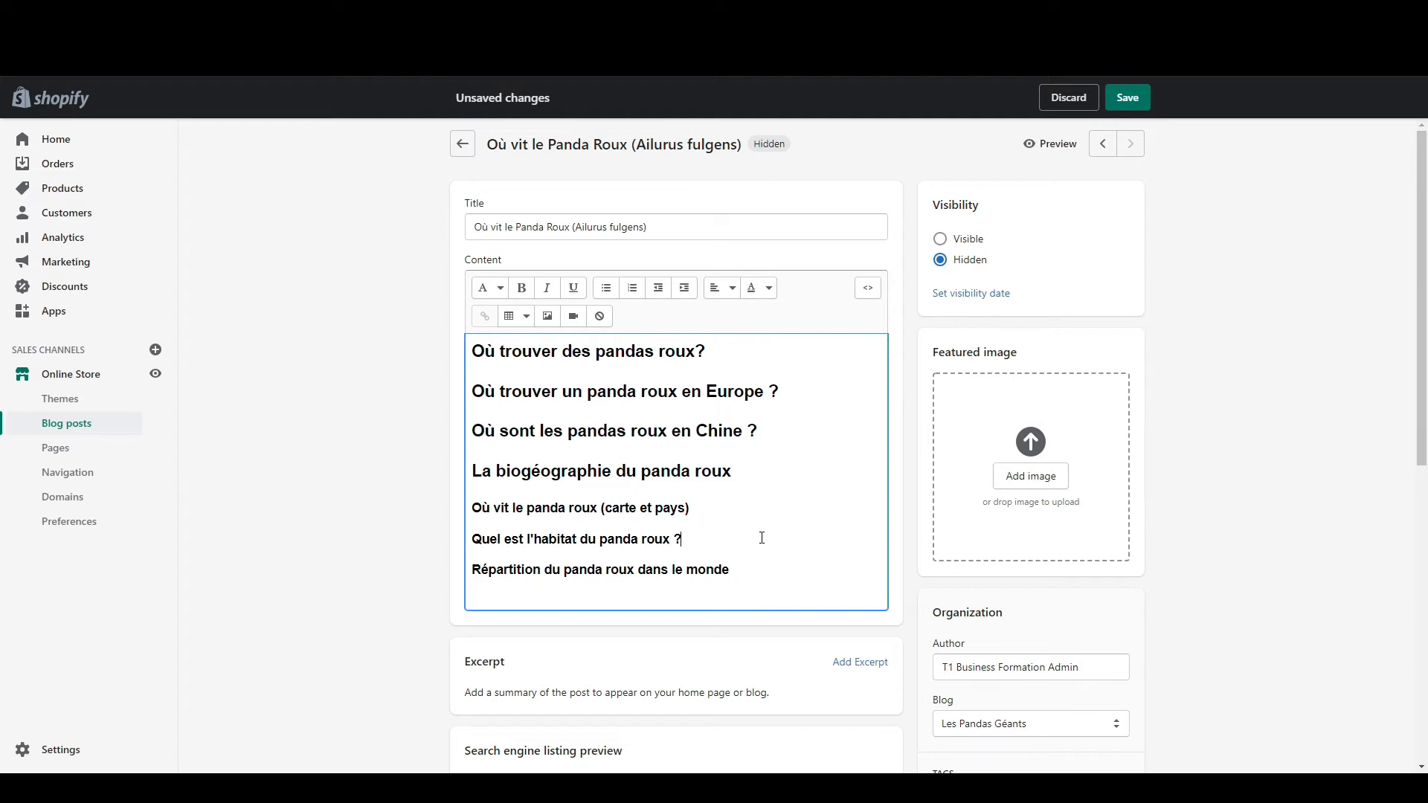
left_click_drag(519, 506, 614, 508)
left_click(751, 512)
left_click_drag(736, 583, 471, 351)
left_click(495, 349)
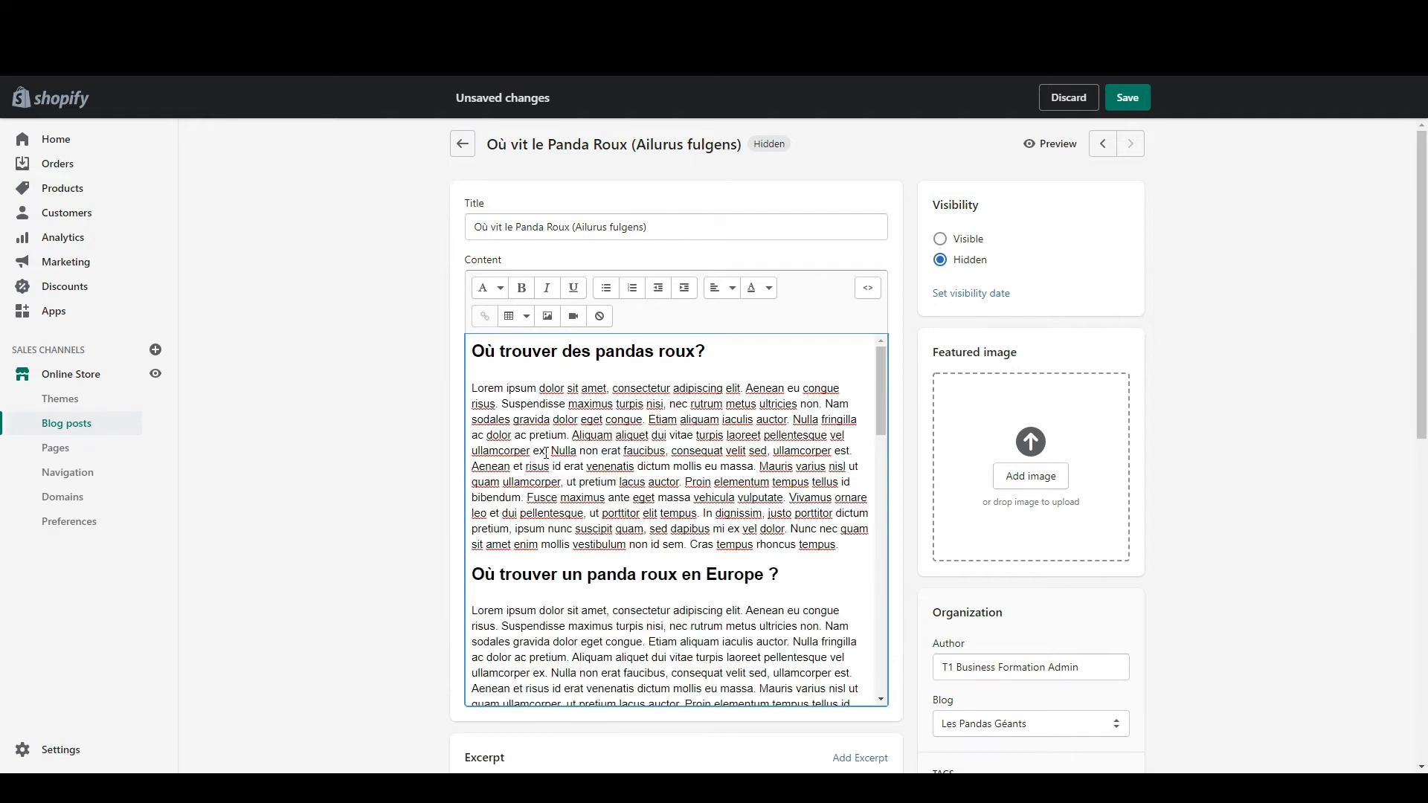
left_click_drag(485, 385, 744, 470)
left_click(745, 480)
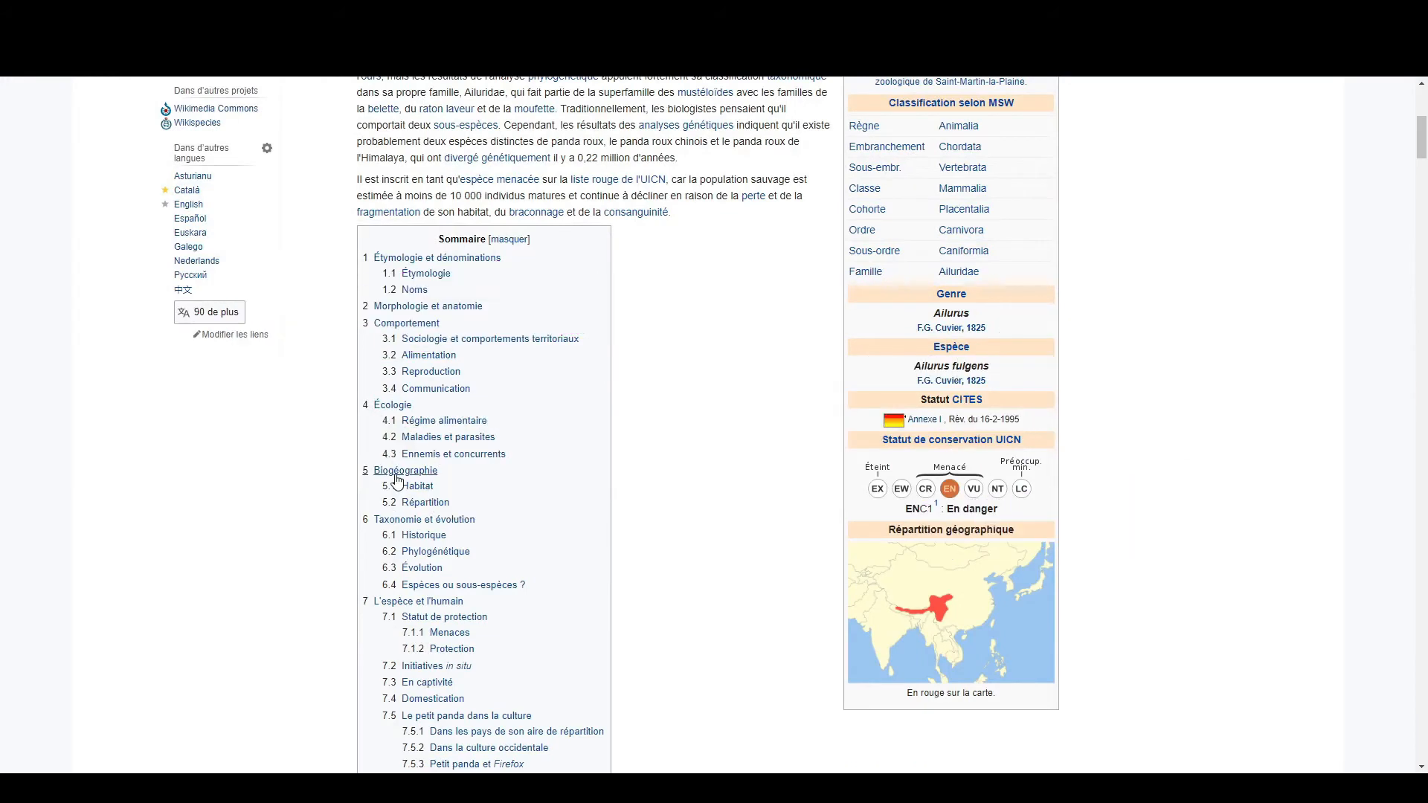
Step: Go to the "Biogéographie" section of the red panda Wikipedia article and examine its heading structure
left_click(395, 475)
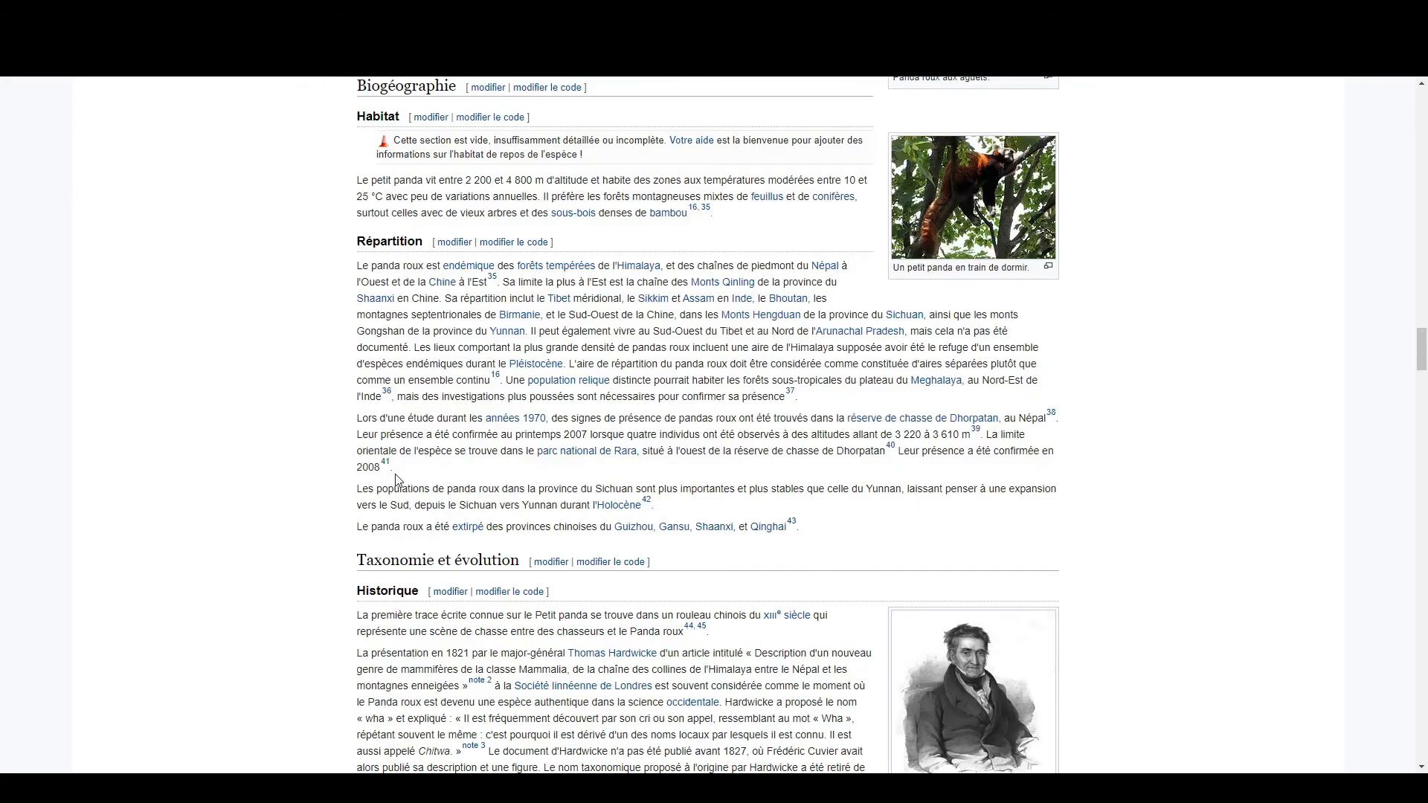
scroll(362, 133, "up", 1)
left_click_drag(366, 125, 443, 139)
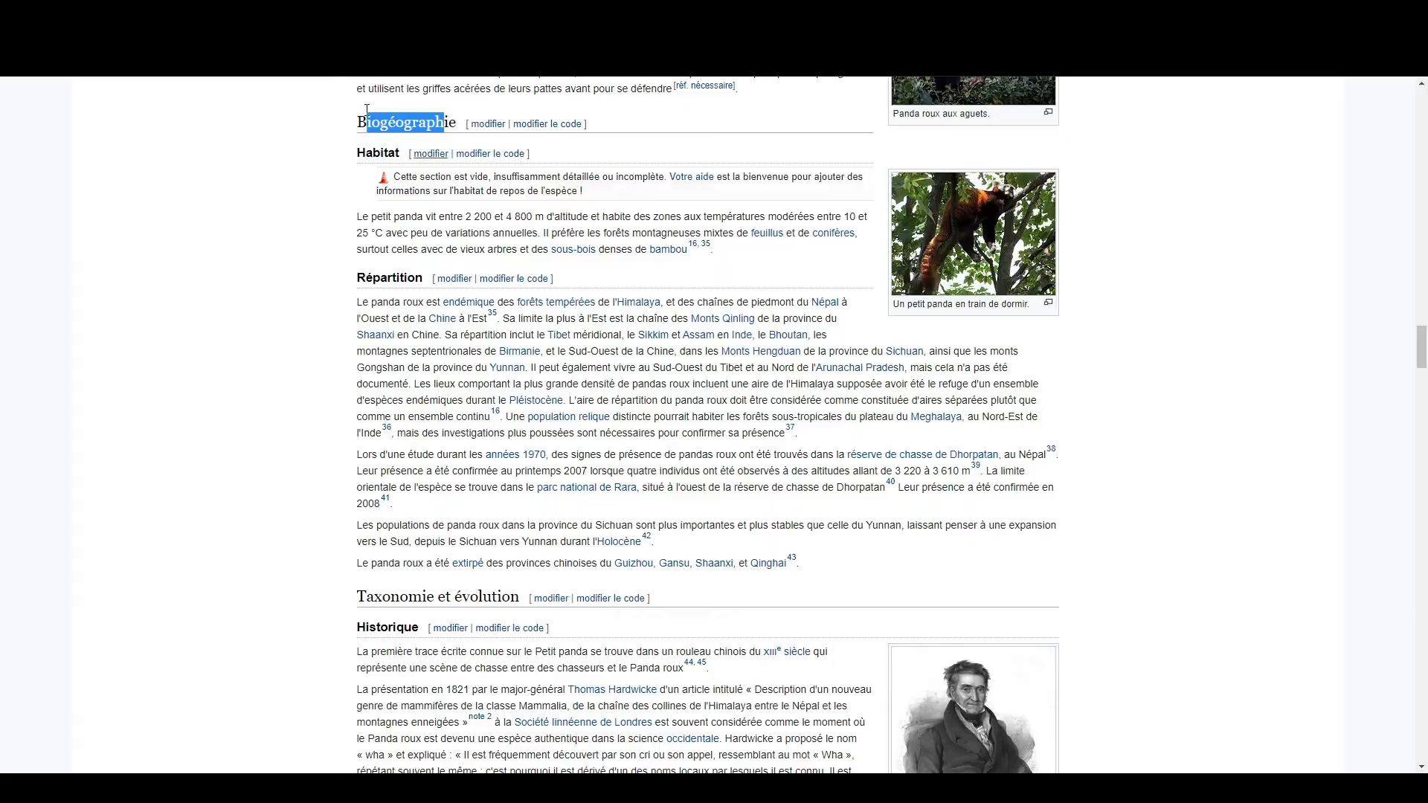
Step: Switch to the Shopify post and insert a numbered list of the seven section titles above the "Où trouver des pandas roux?" heading
left_click(343, 13)
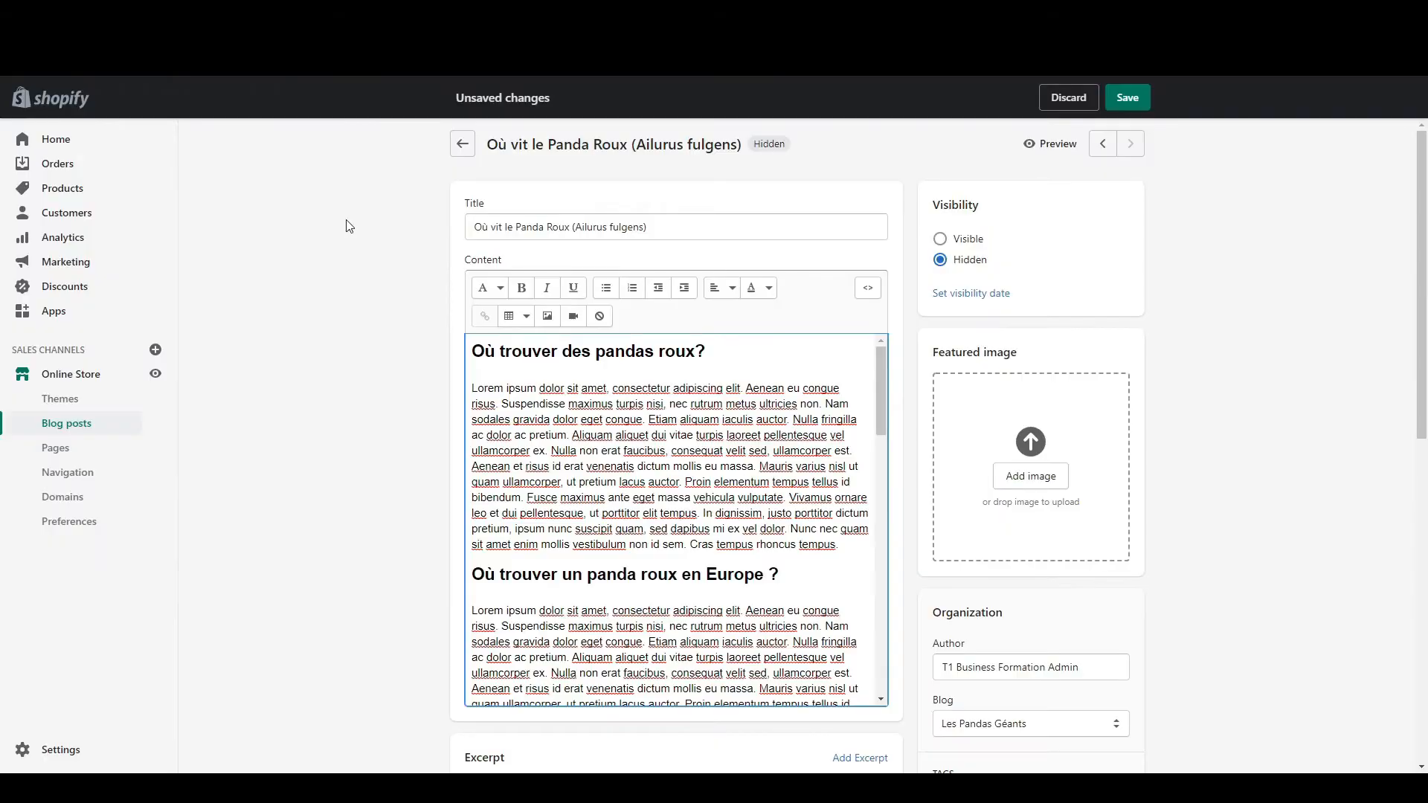
left_click(471, 356)
key("Return")
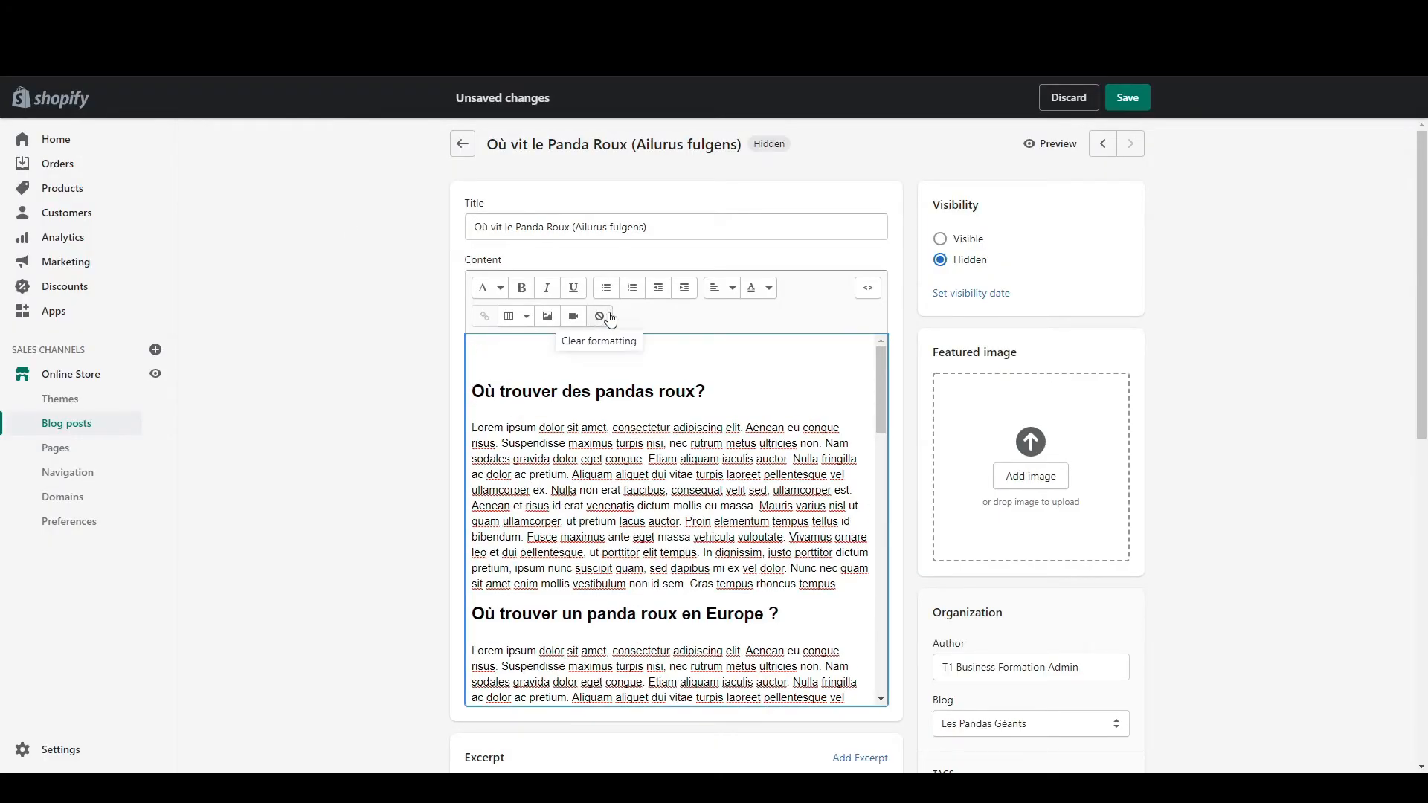
left_click(632, 288)
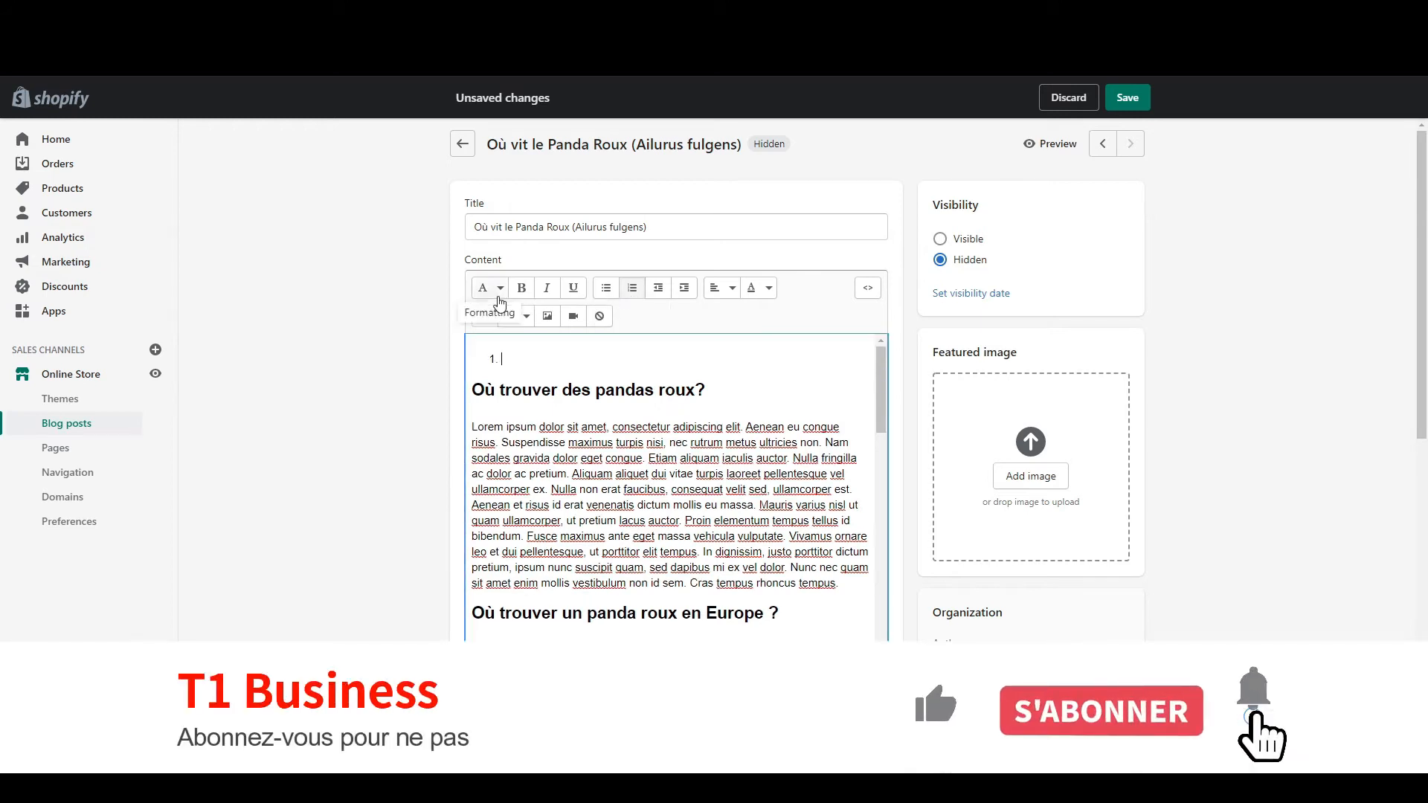
double_click(565, 386)
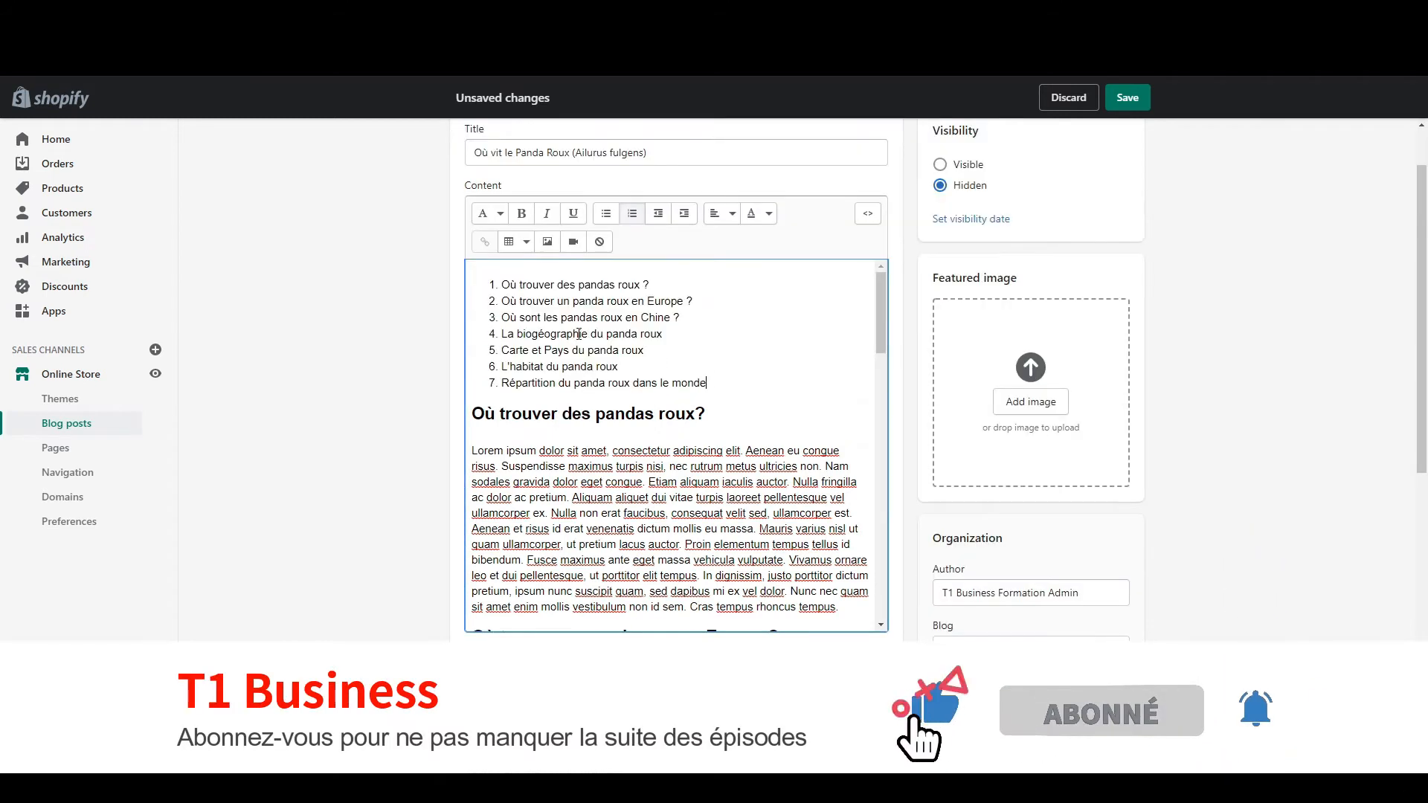
left_click_drag(706, 383, 500, 285)
left_click(549, 289)
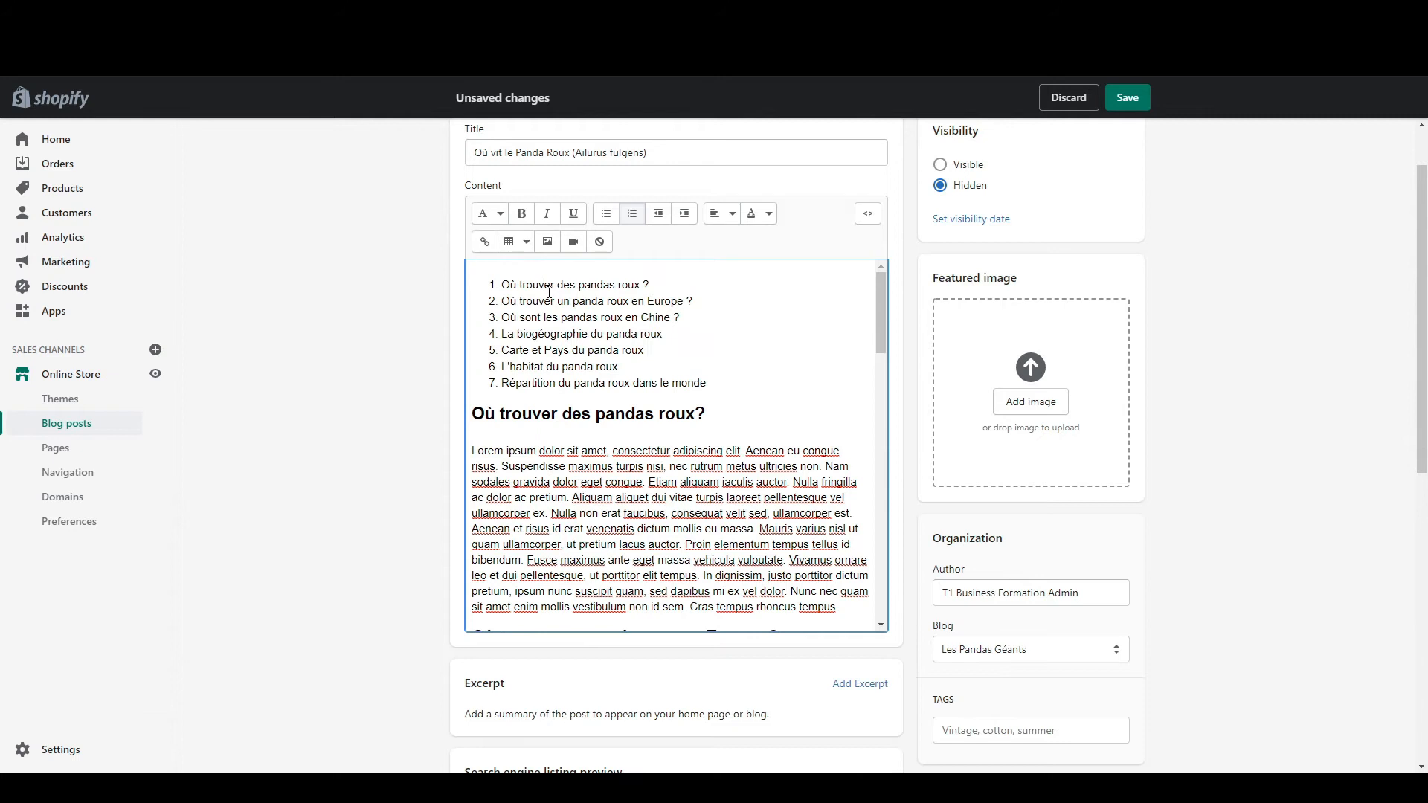
left_click_drag(522, 347, 636, 349)
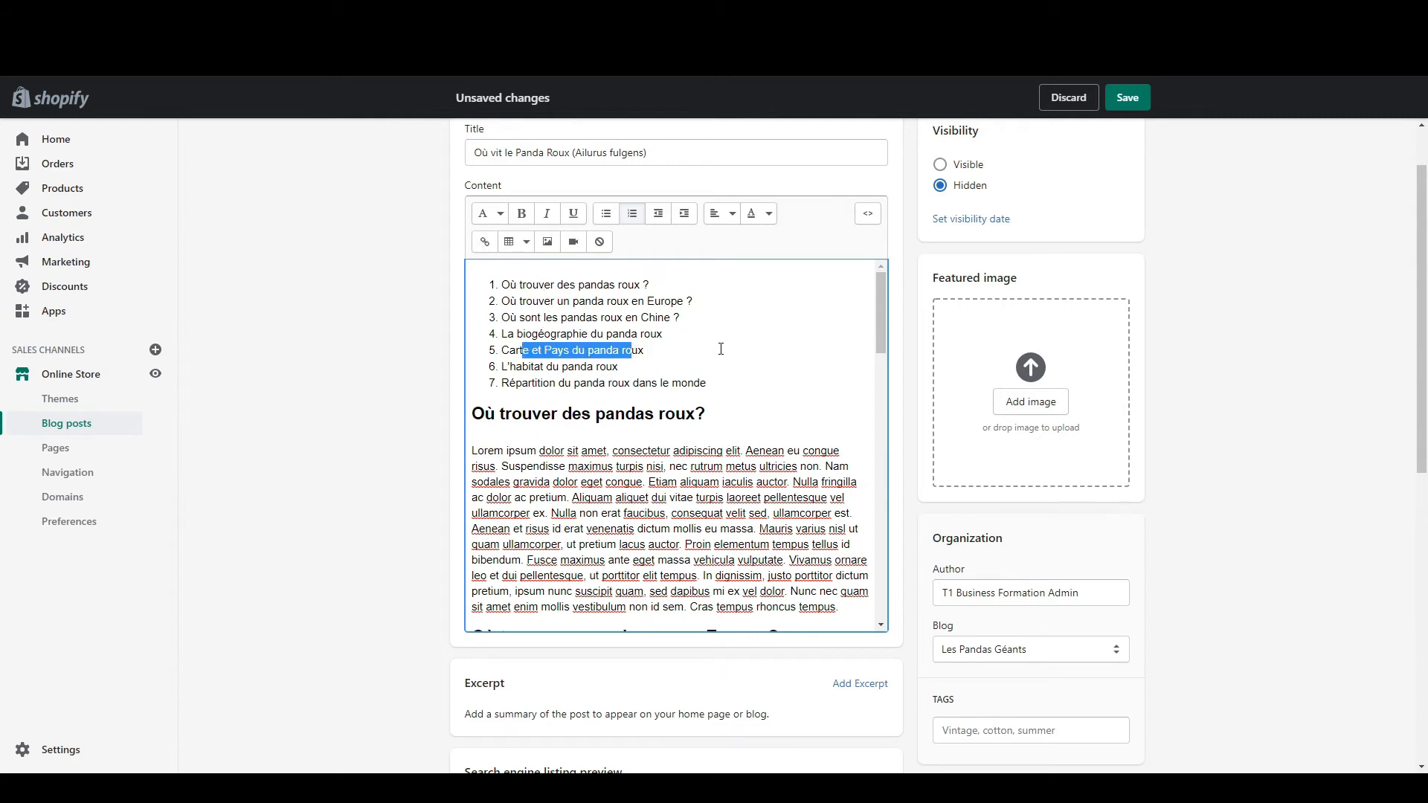
mouse_move(502, 366)
left_mouse_down()
mouse_move(632, 366)
mouse_move(503, 358)
left_mouse_up()
left_click(635, 365)
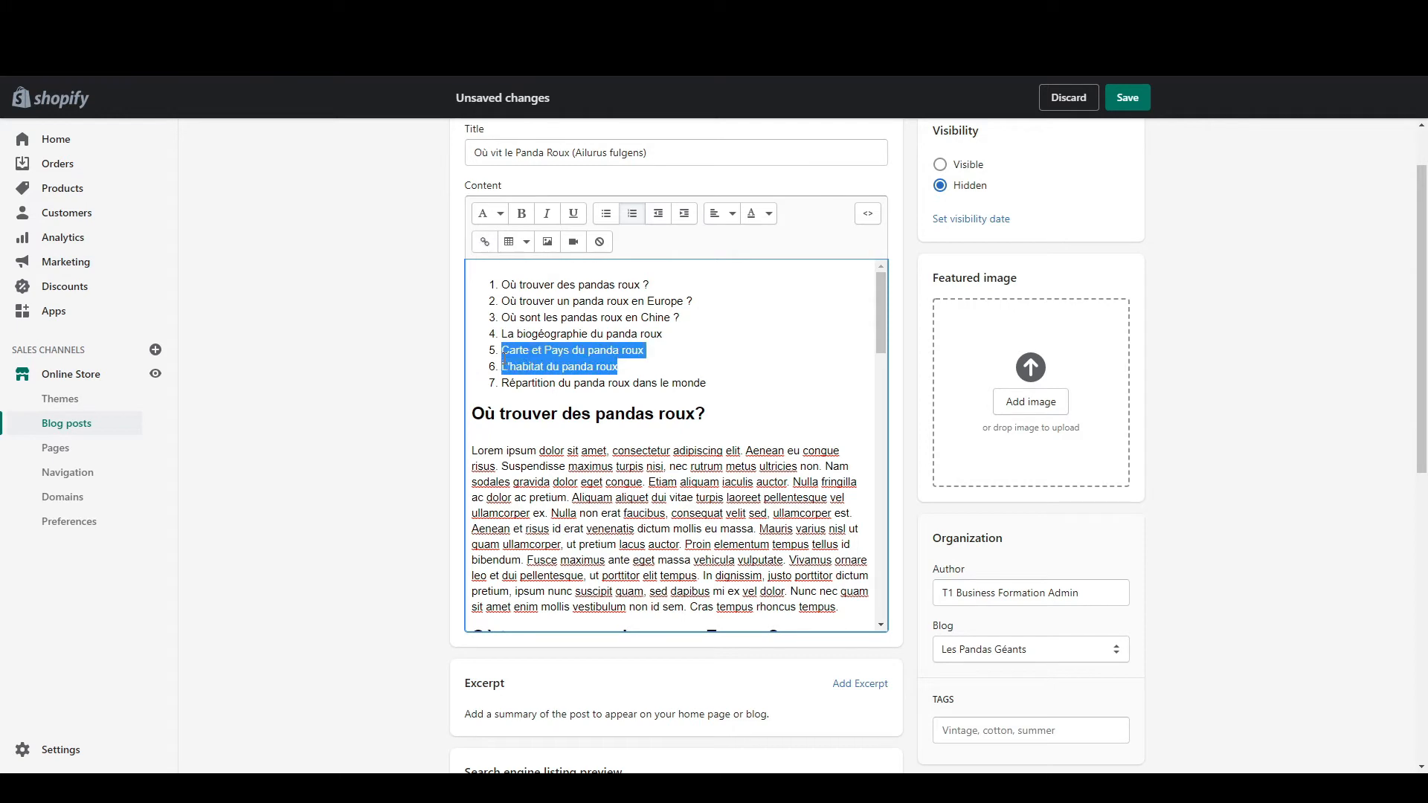
left_click(533, 365)
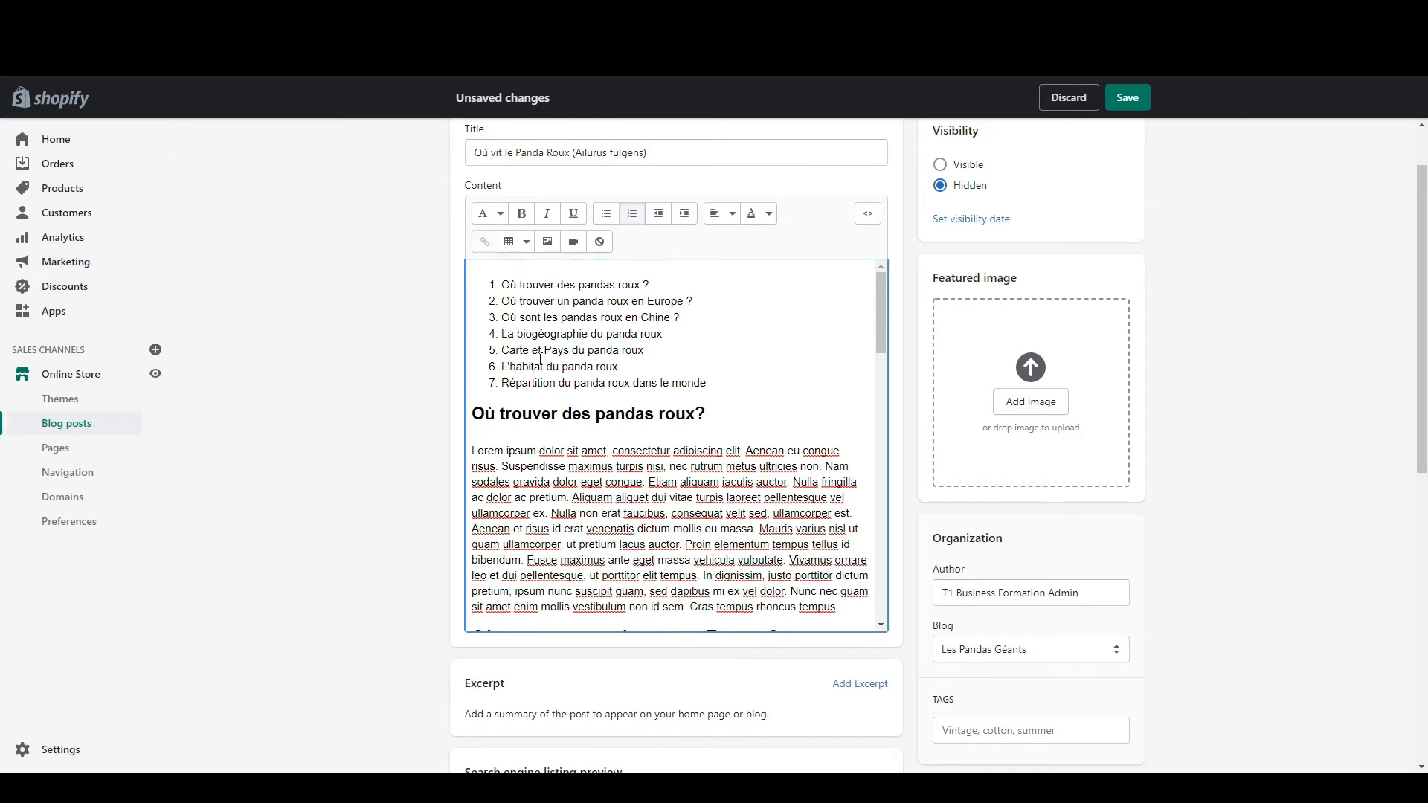
Step: Show the HTML source of the blog post content
scroll(563, 372, "up", 1)
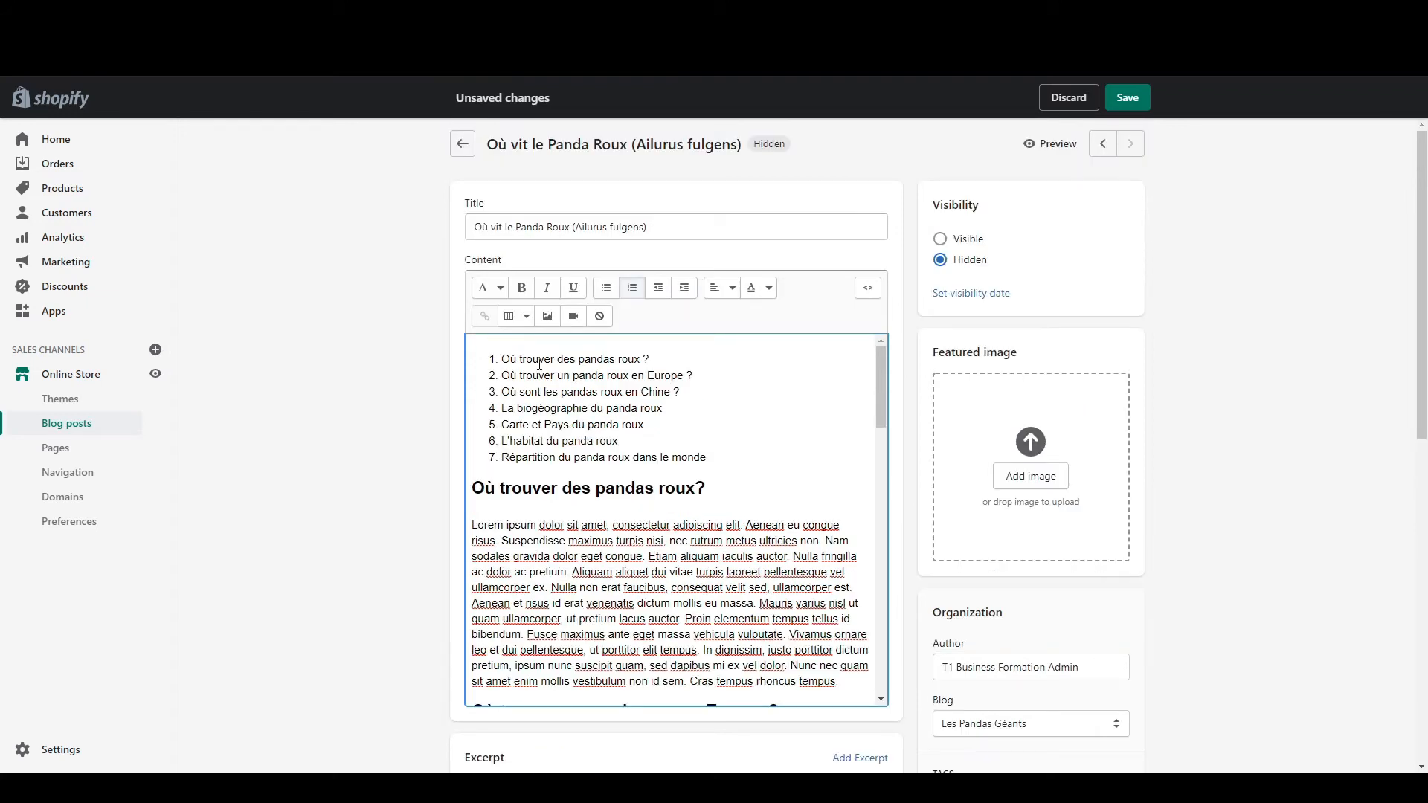
left_click(871, 291)
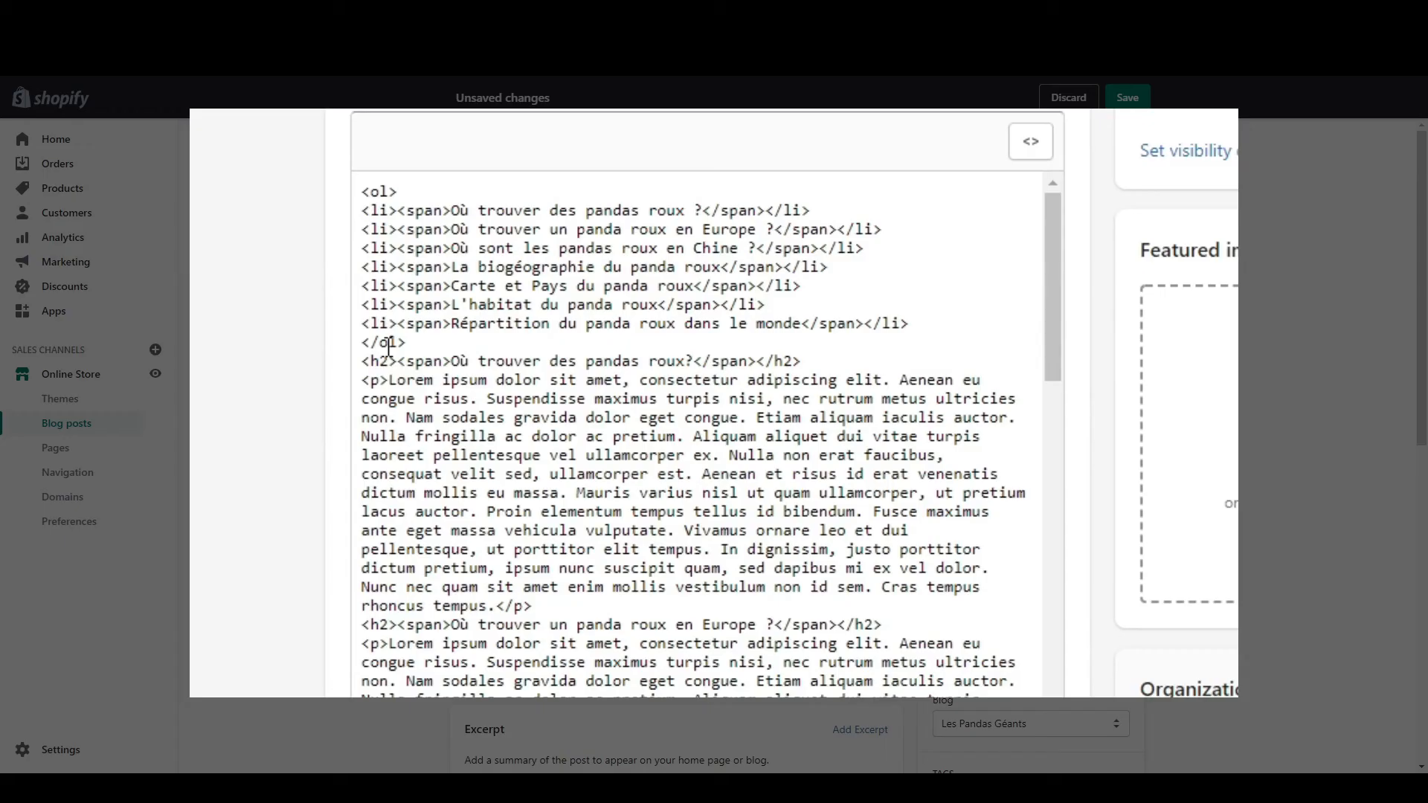
Step: Add the id "Ou trouver des pandas roux" to the opening h2 tag of the "Où trouver des pandas roux?" heading
left_click(823, 360)
left_click_drag(823, 360, 364, 364)
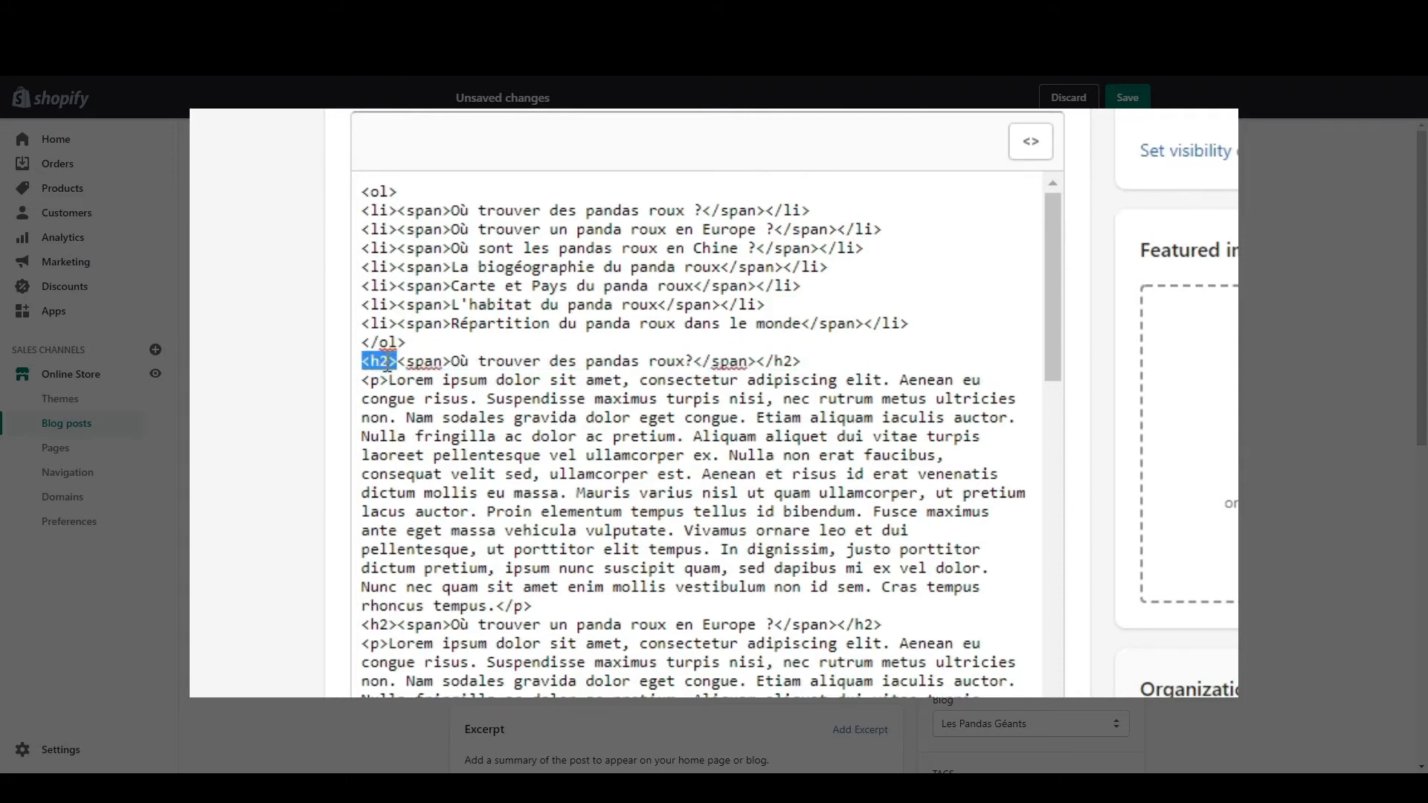
left_click(437, 361)
left_click(388, 362)
type("id=\"\"")
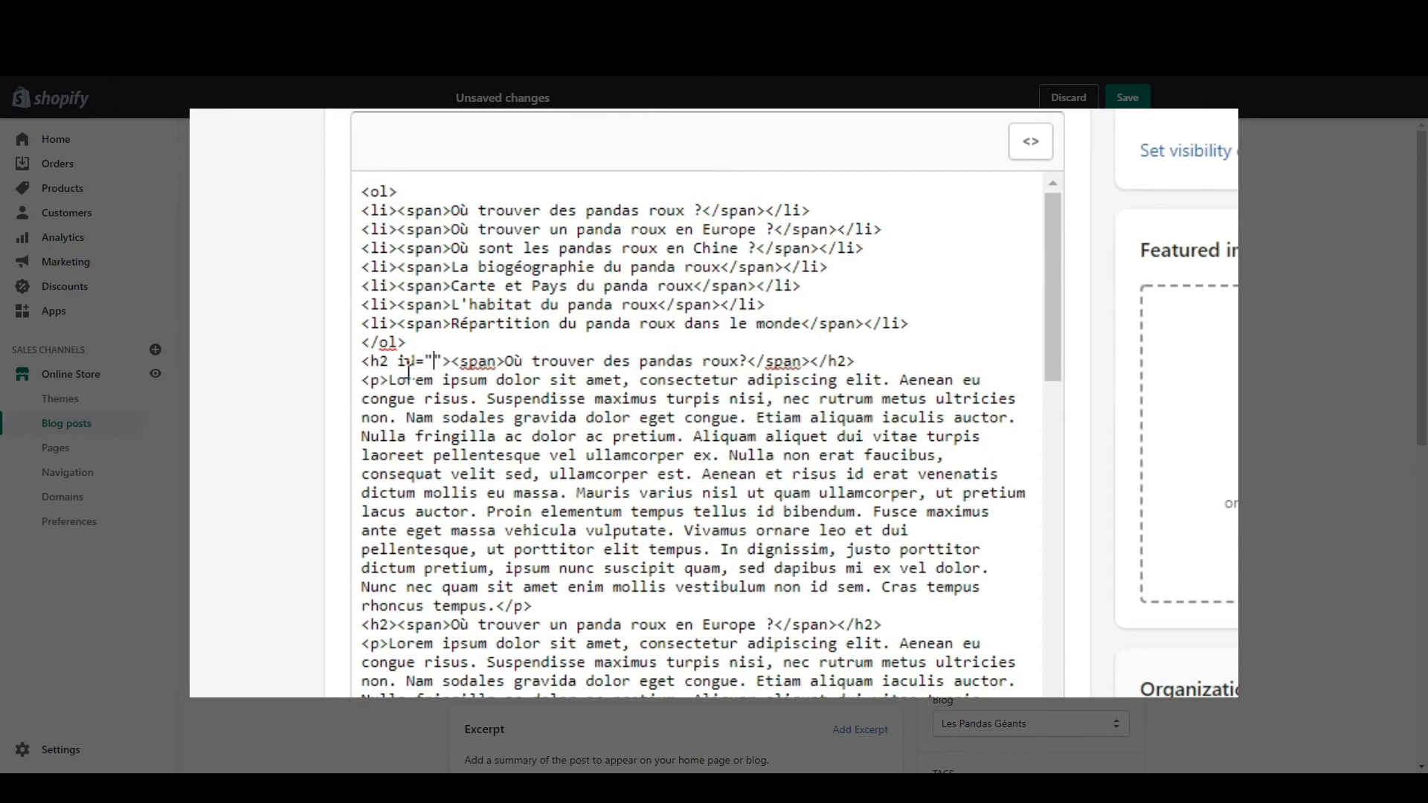
type("Ou trouver des pandas roux")
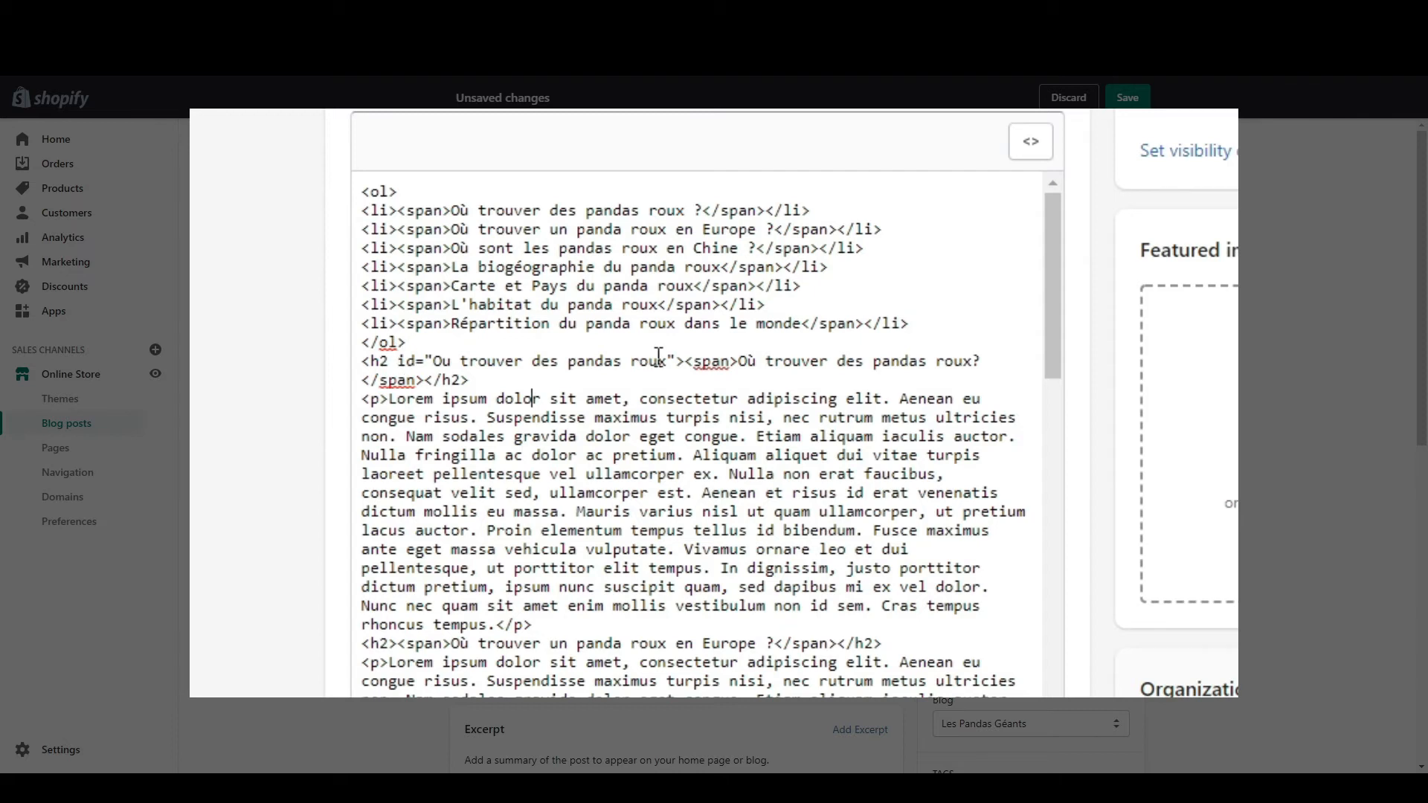
Step: Insert an anchor tag with href "#ou trouver des pandas roux" before the text of the first list item
left_click(450, 207)
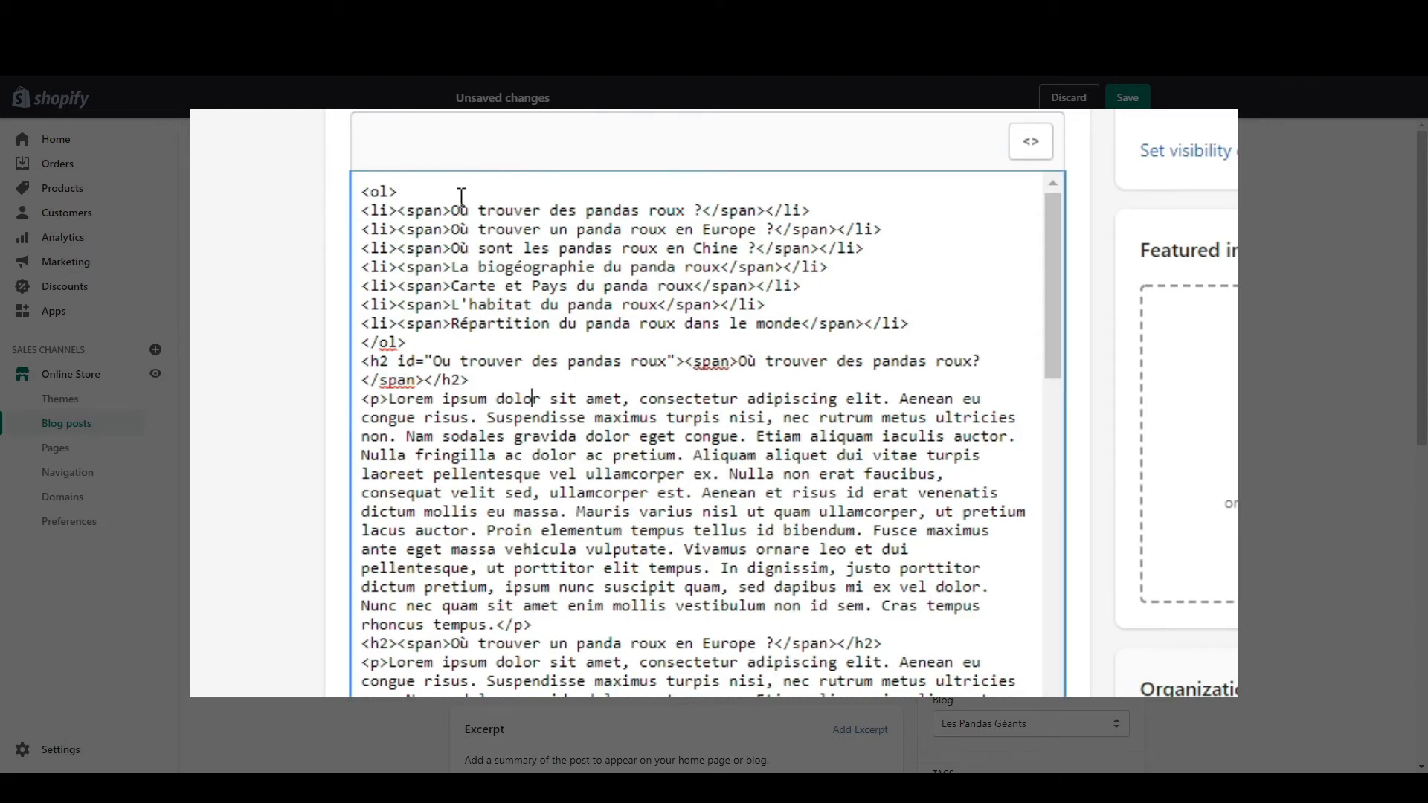
left_click(450, 211)
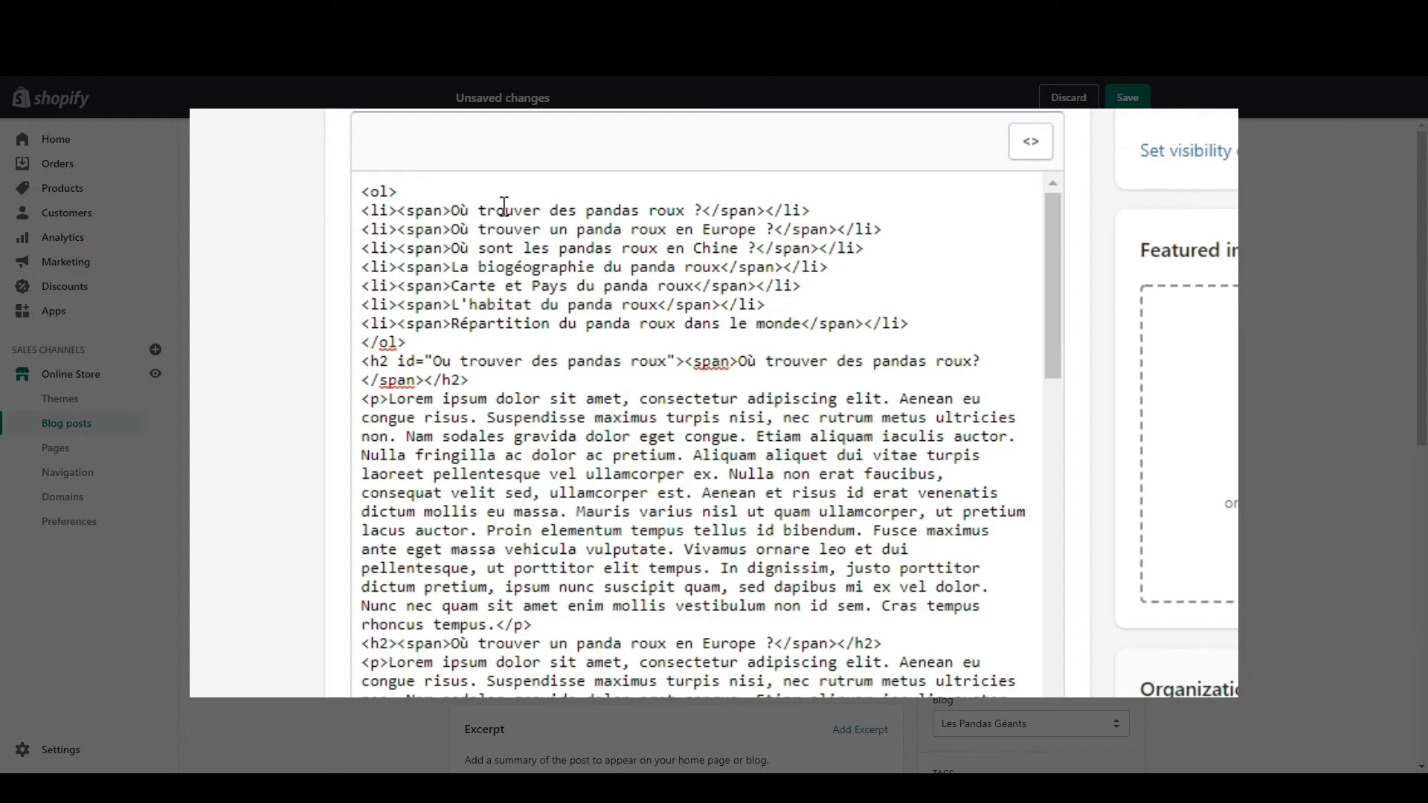
type("<a href")
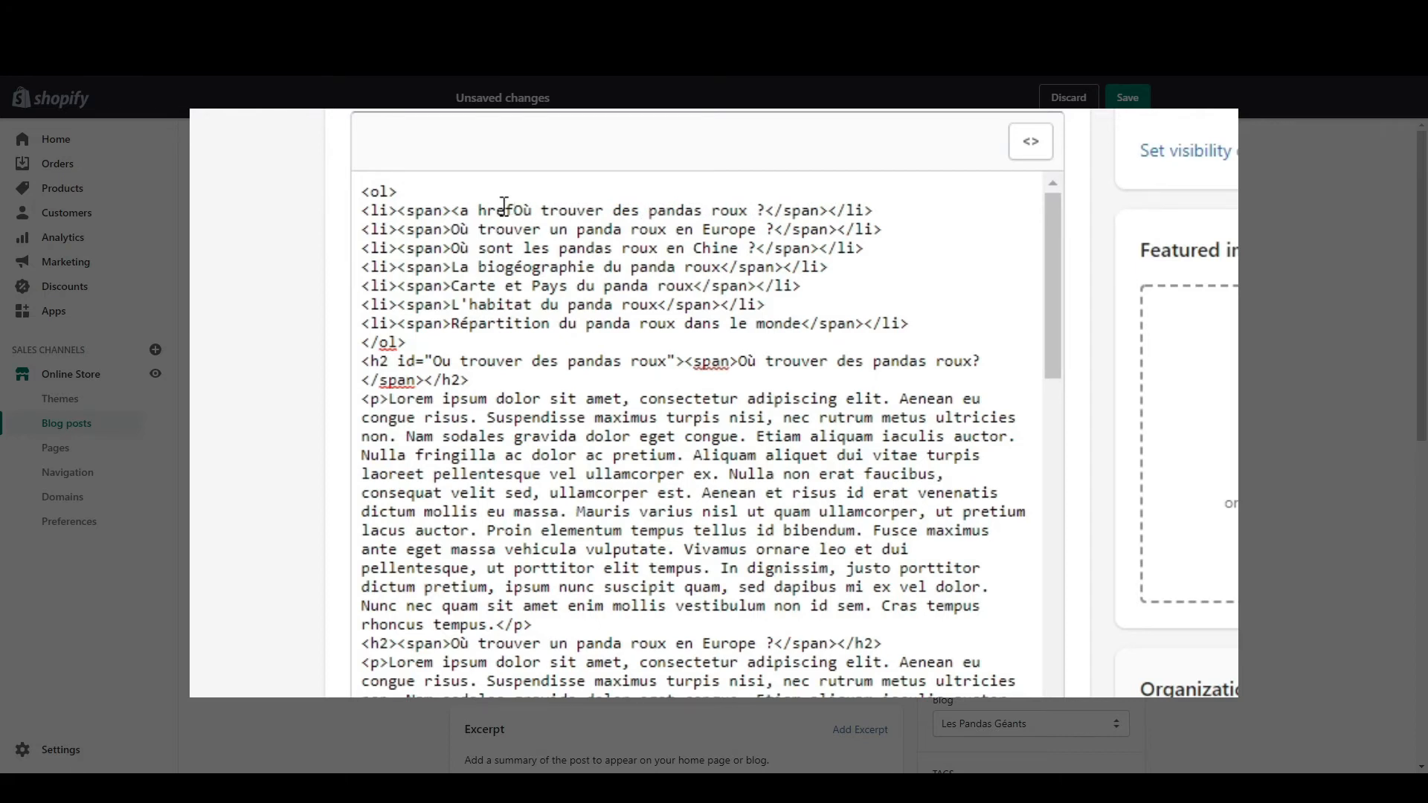
type("=\"#\"")
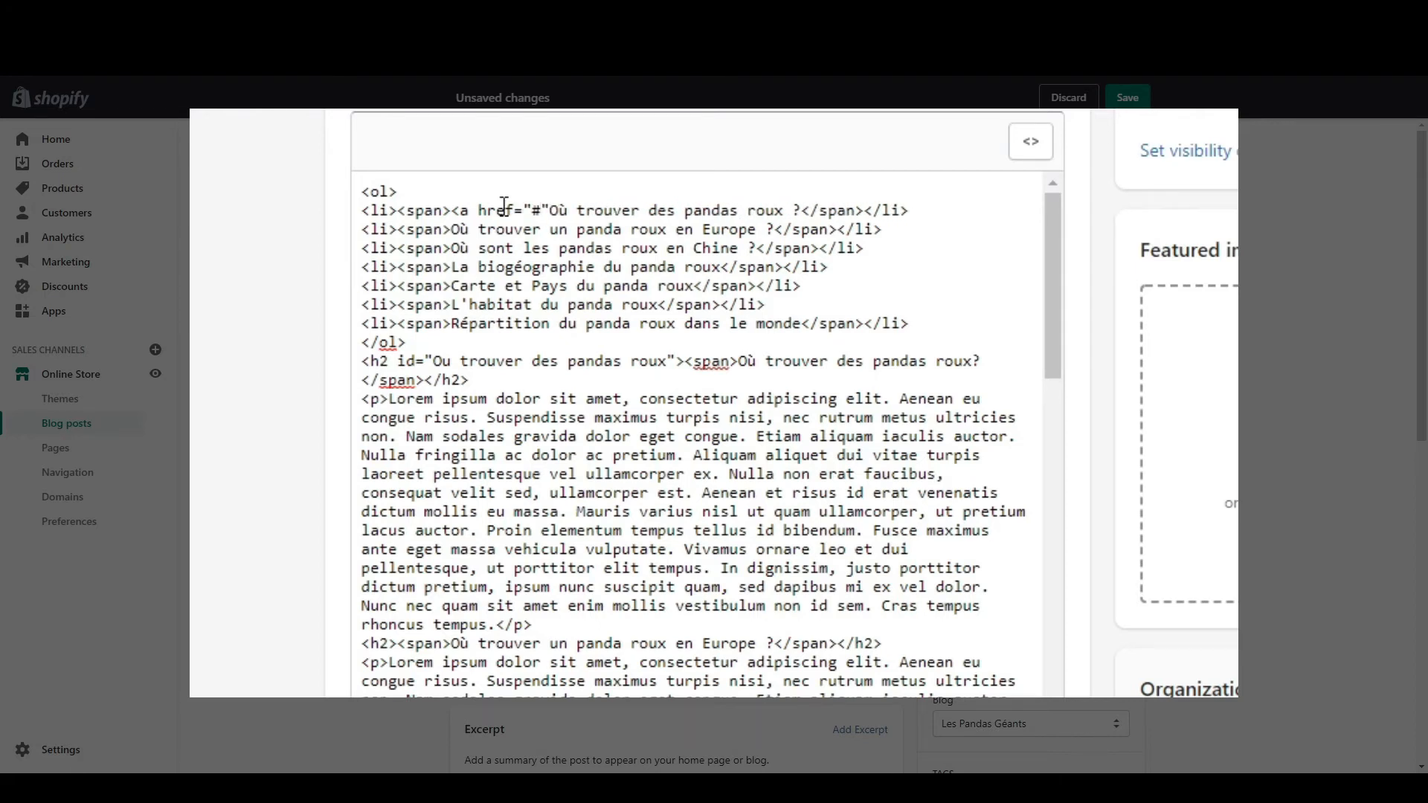
key("Left")
type("ou trouver des pandas roux")
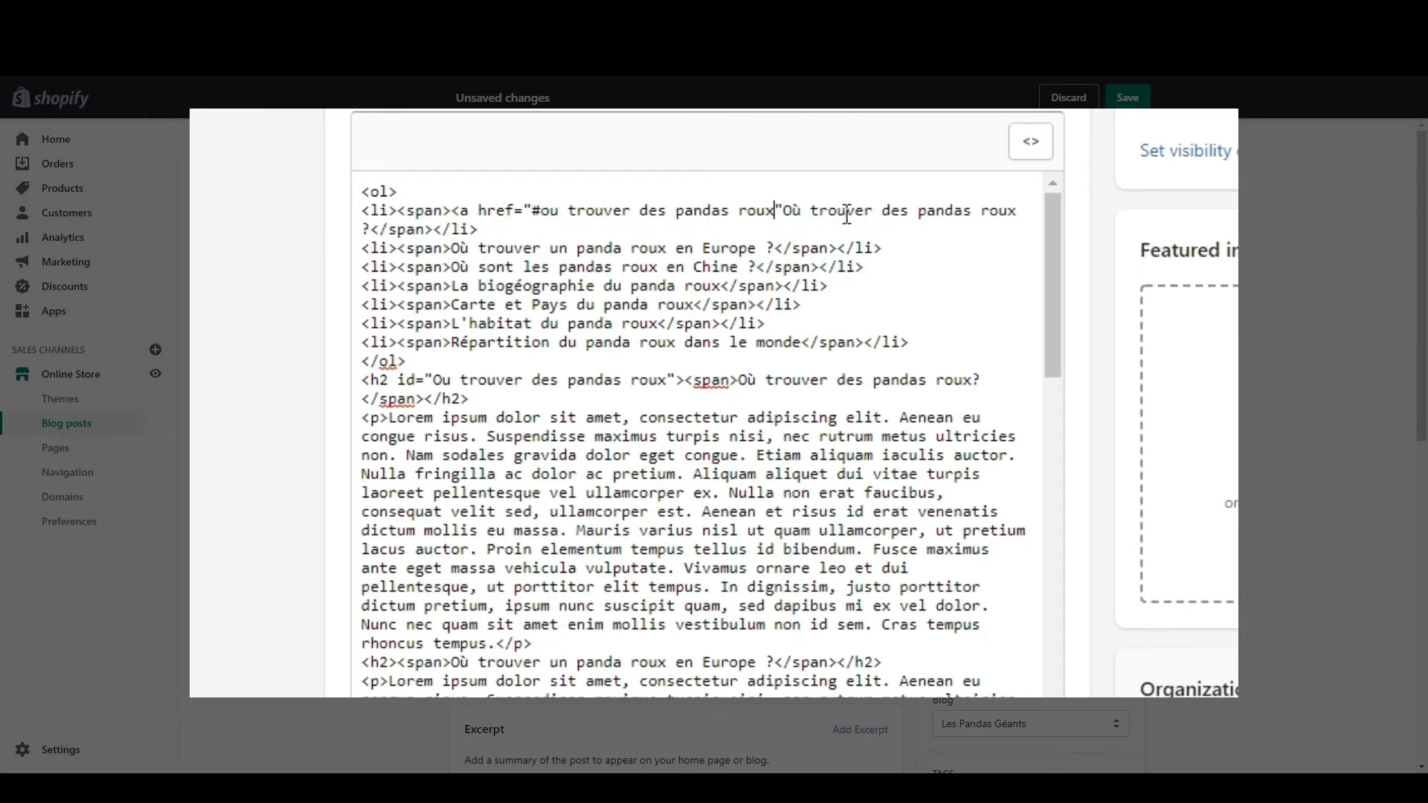
Step: Complete the first list item's link by adding the closing </a> tag and the missing ">" of the opening anchor tag
left_click(372, 229)
type("</a>")
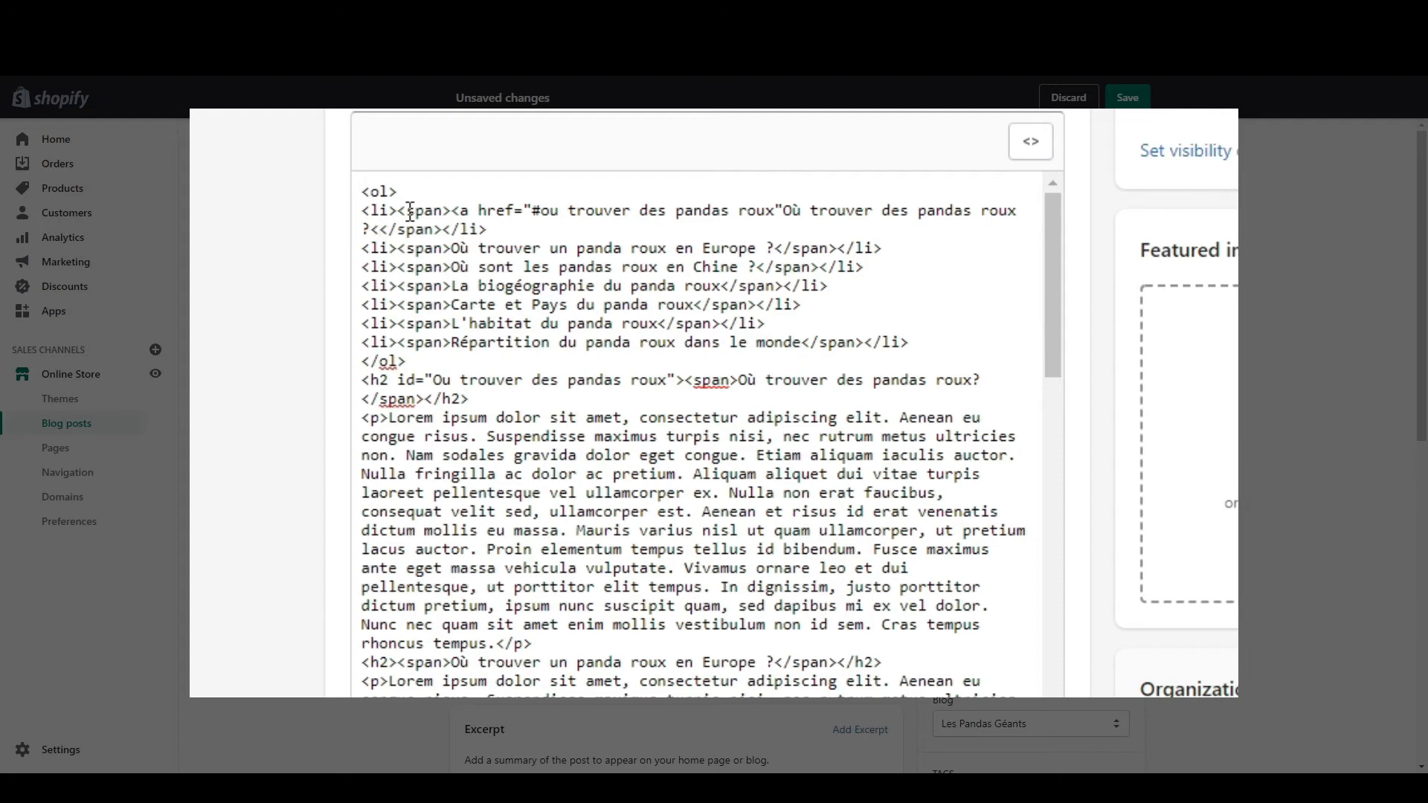
left_click_drag(407, 229, 366, 229)
left_click_drag(452, 211, 474, 212)
left_click(490, 211)
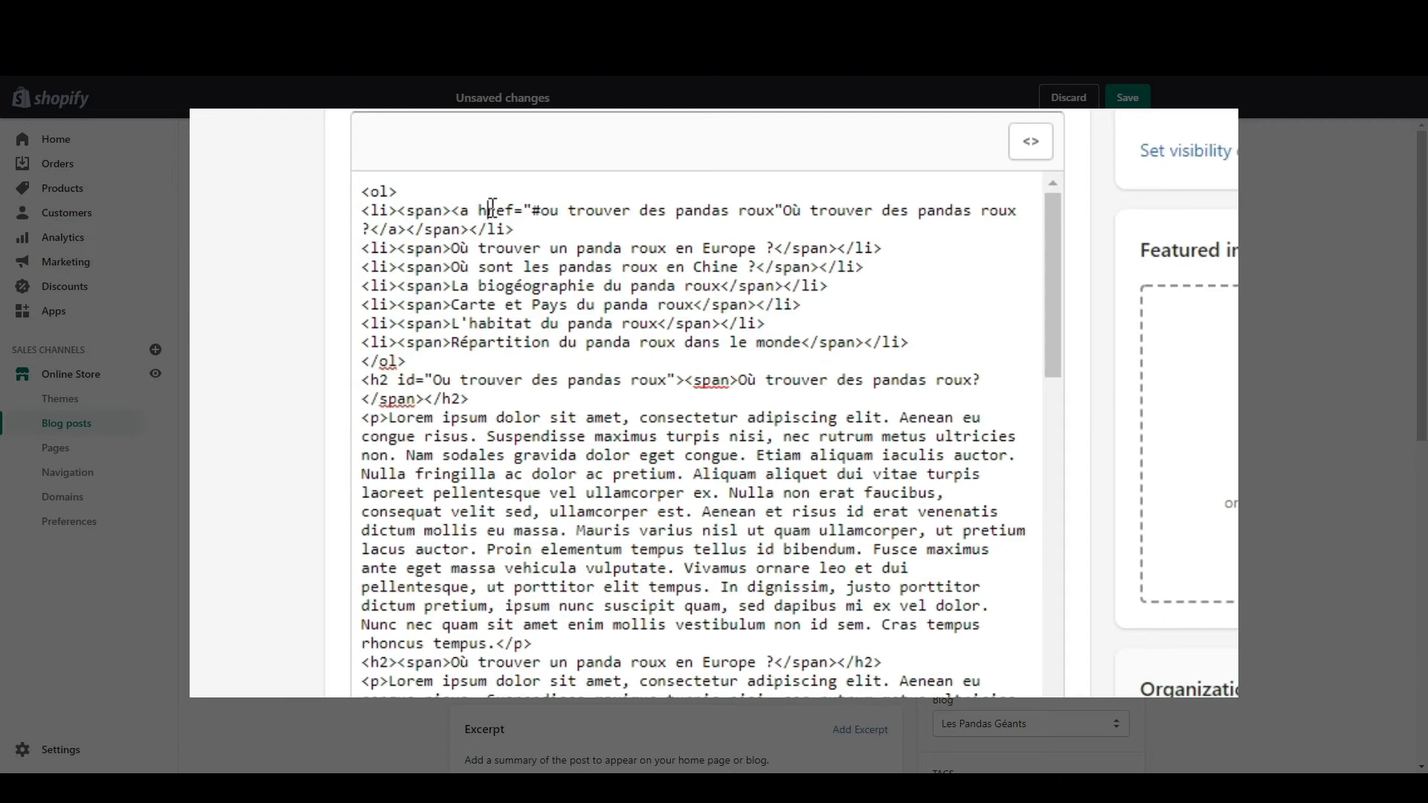
left_click(781, 211)
type(">")
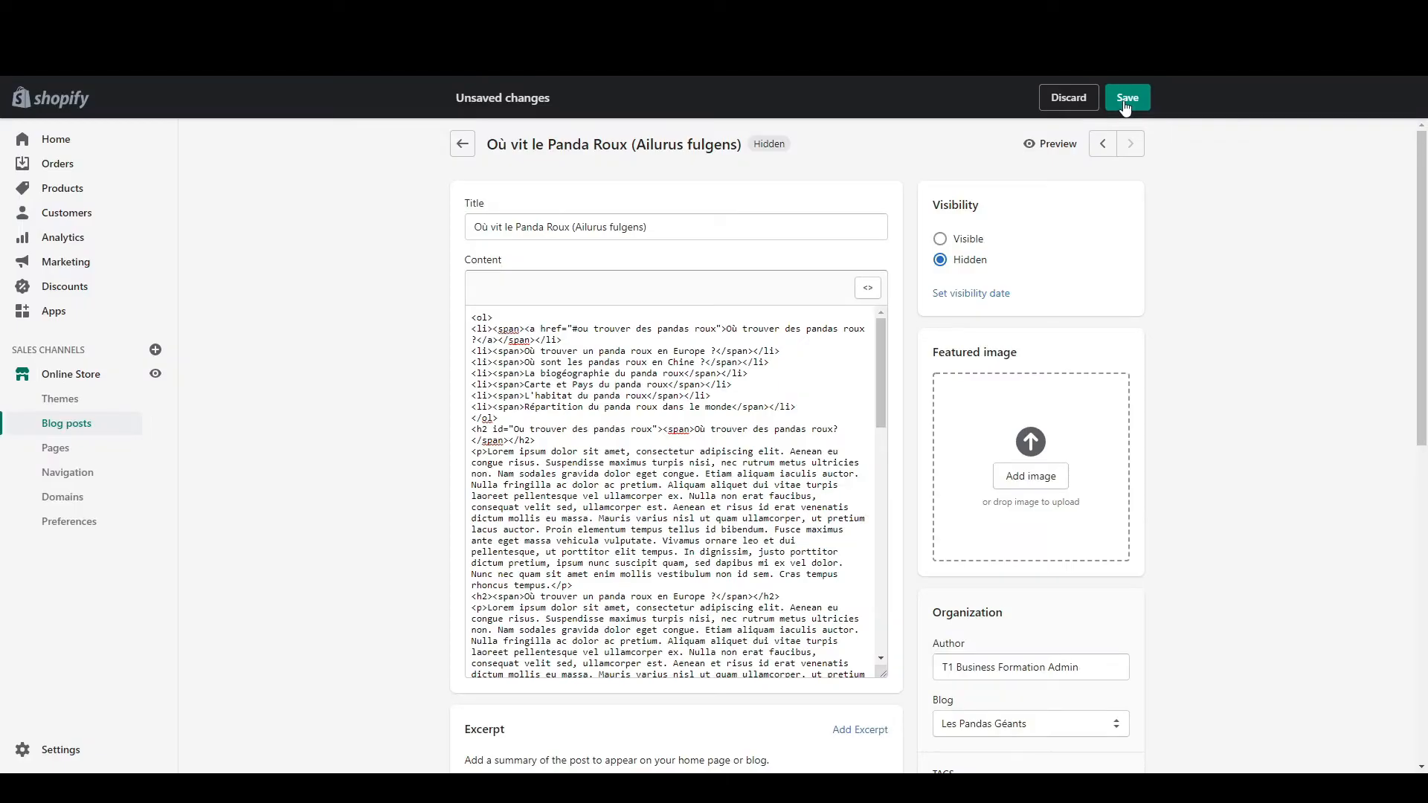
Step: Save the post, preview its table of contents in the store, and return to the HTML source
left_click(1125, 102)
left_click(1045, 143)
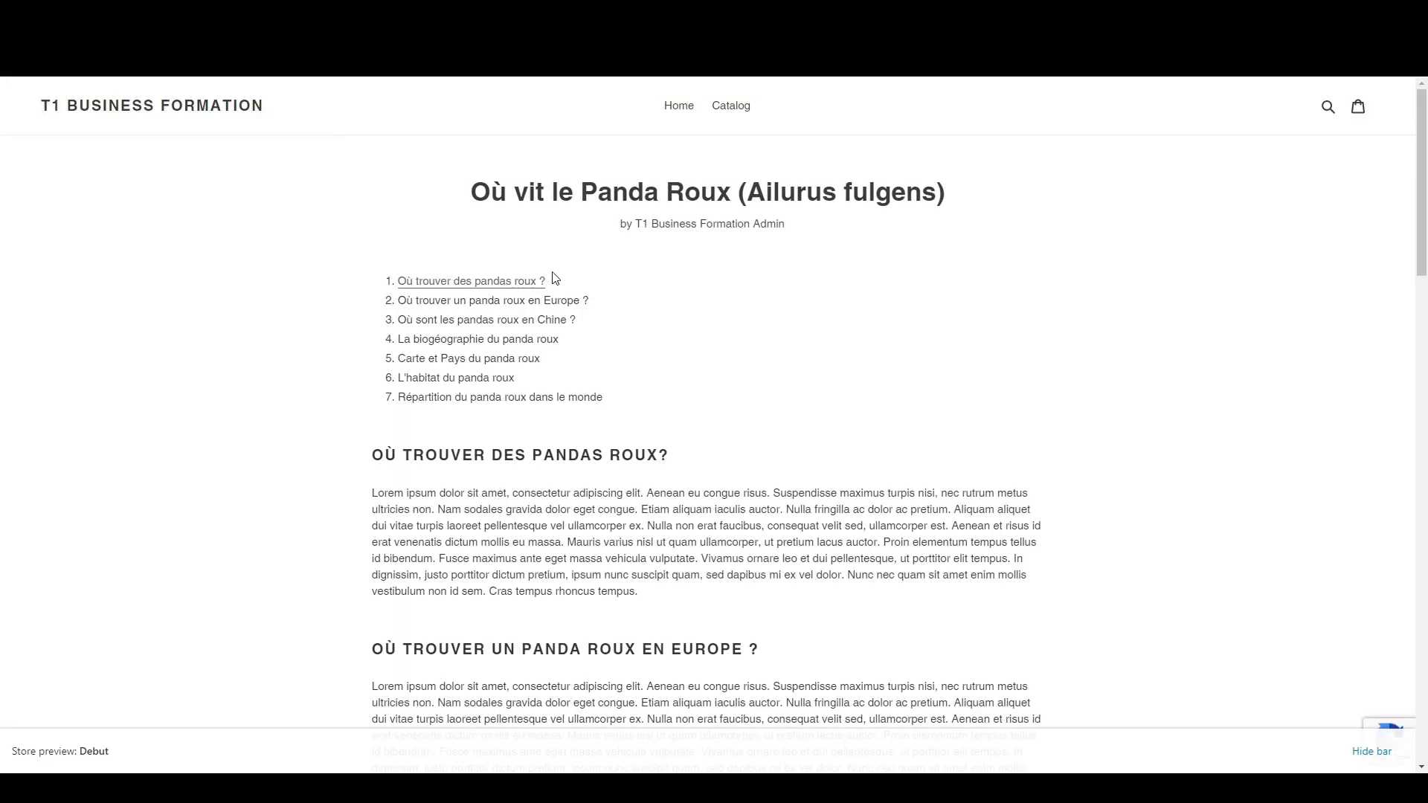
left_click(97, 12)
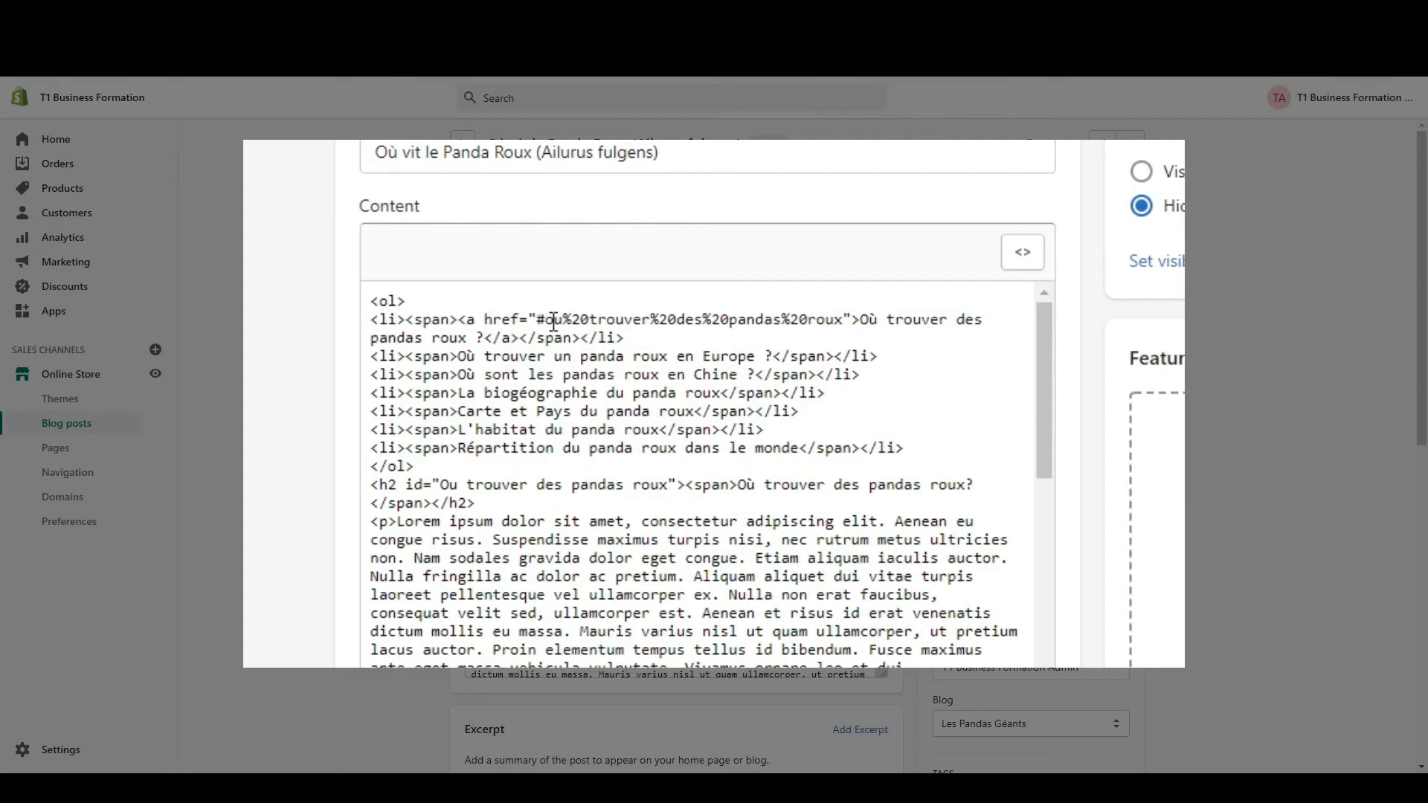
Step: Replace the encoded spaces in the first list link with hyphens, giving the href "#ou-trouver-des-pandas-roux"
left_click(577, 320)
key("Delete")
key("Delete")
key("BackSpace")
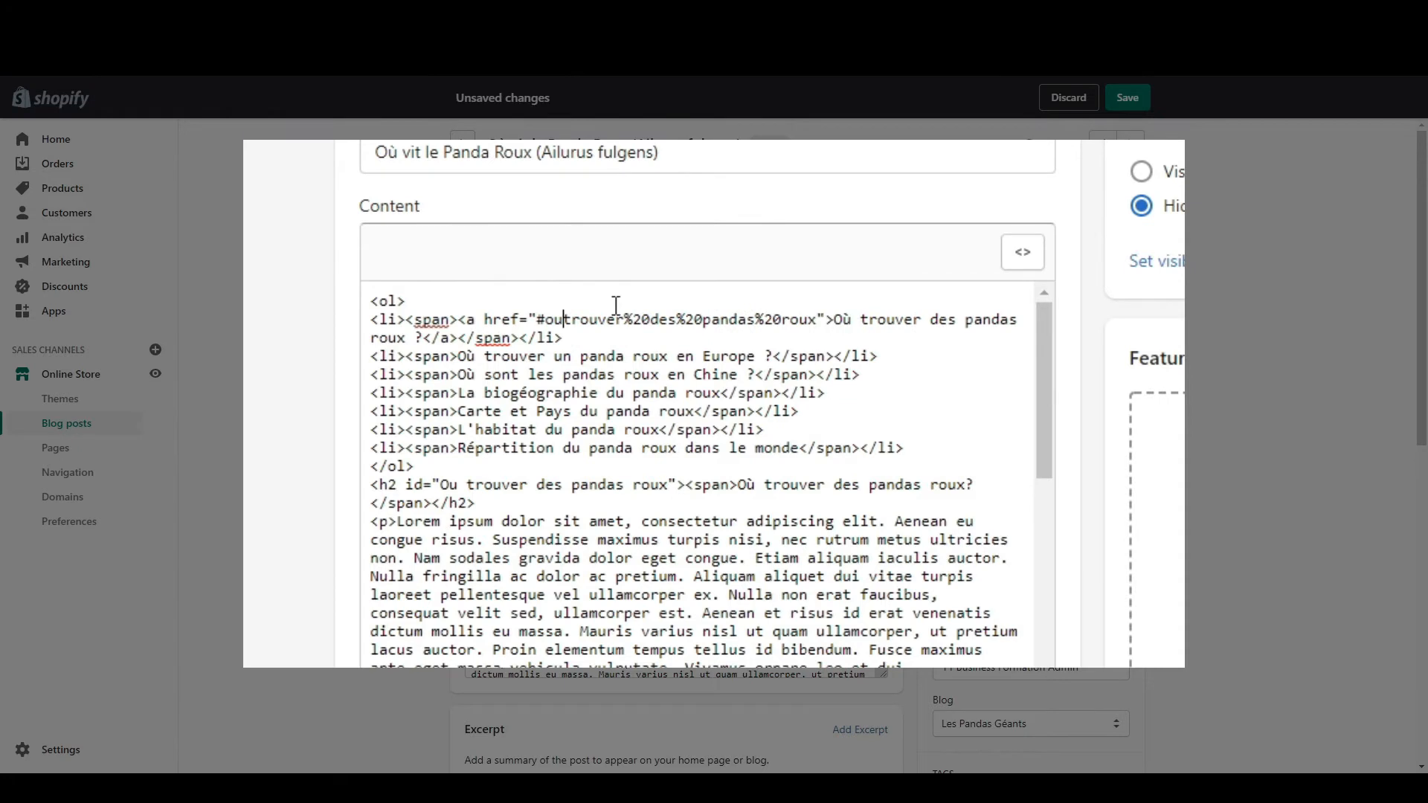
type("-")
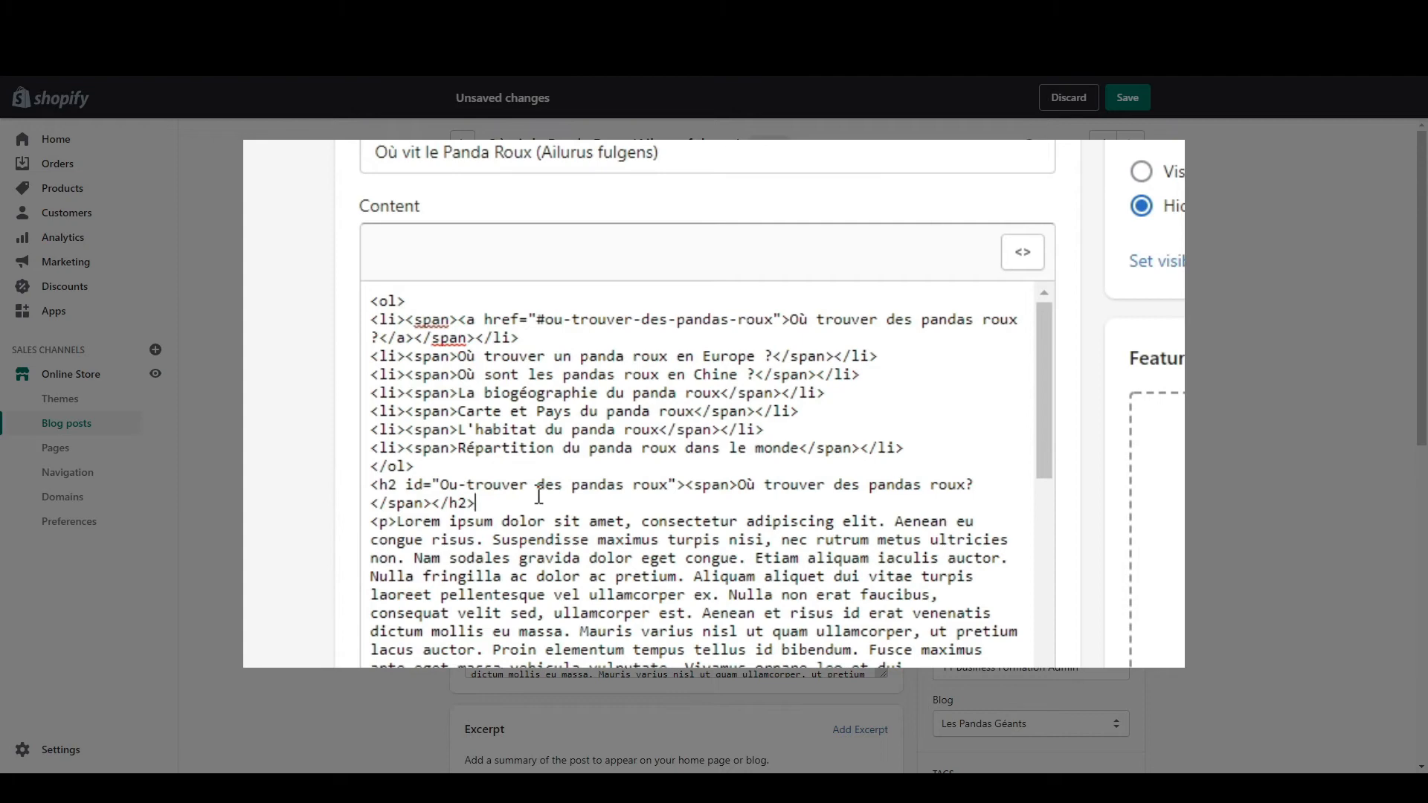
Step: Change the first heading's id to "ou-trouver-des-pandas-roux" and save the post
key("Left")
key("Left")
key("BackSpace")
type("o")
left_click(1128, 99)
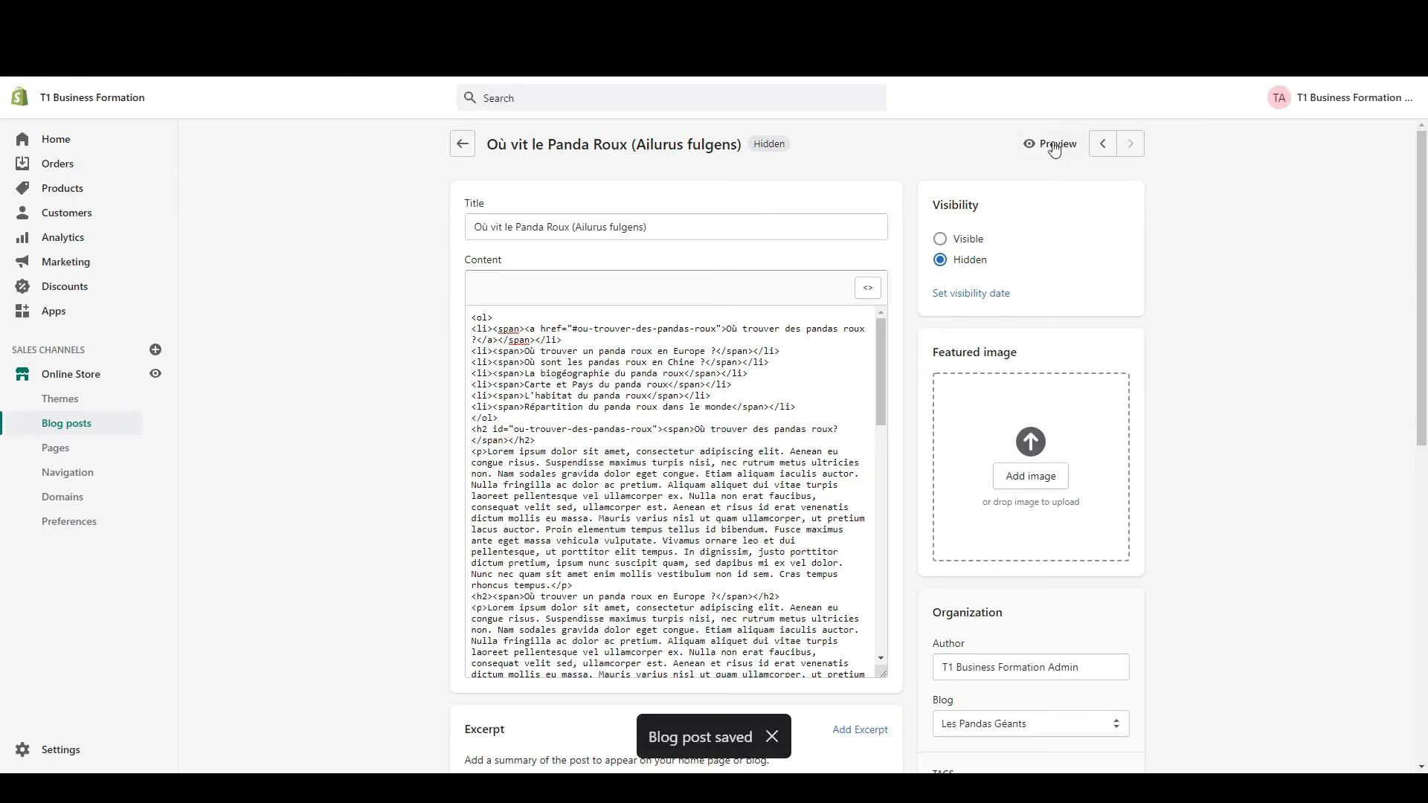
Step: Preview the post, follow the first table of contents link to its heading, and review the entries that still lack links
left_click(1055, 145)
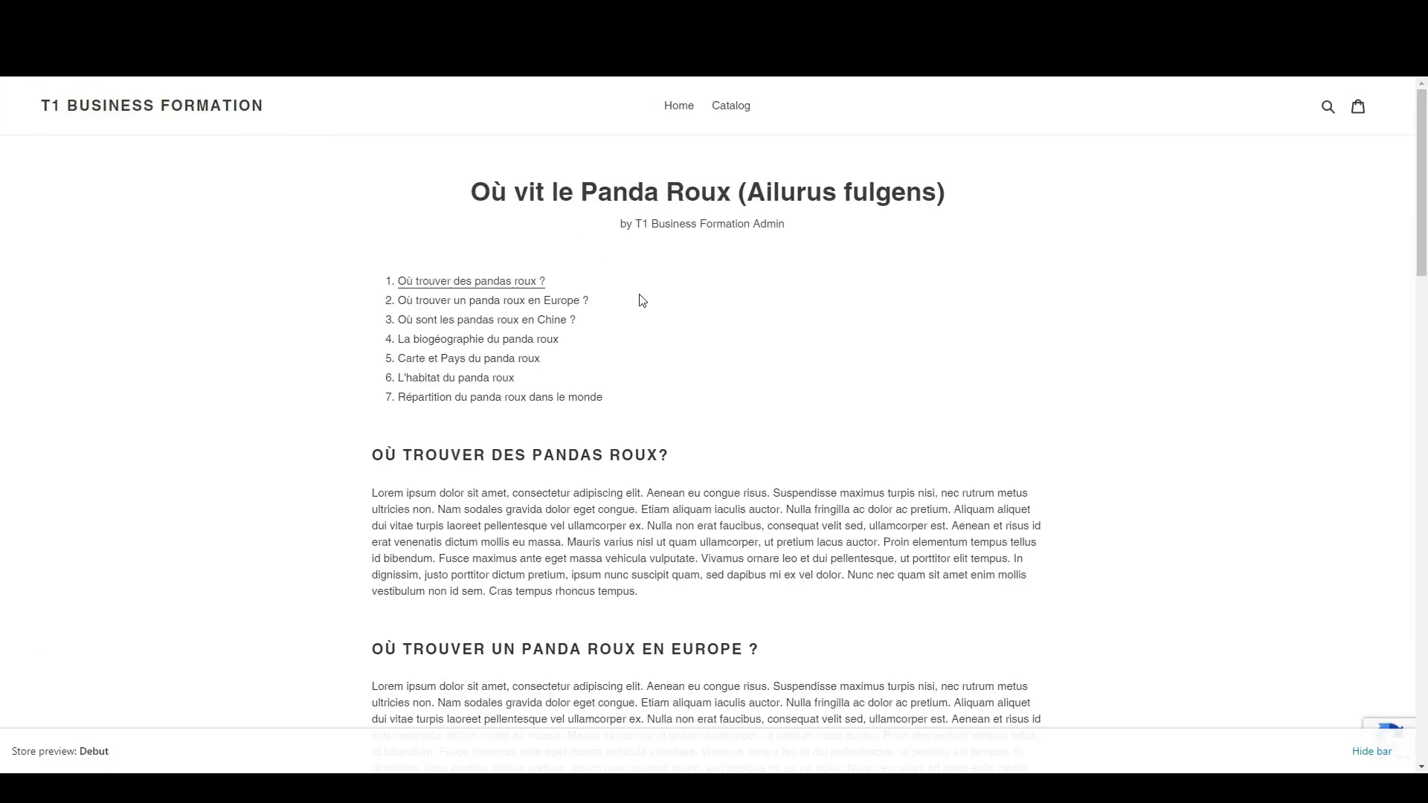
left_click(491, 283)
left_click_drag(375, 87, 663, 109)
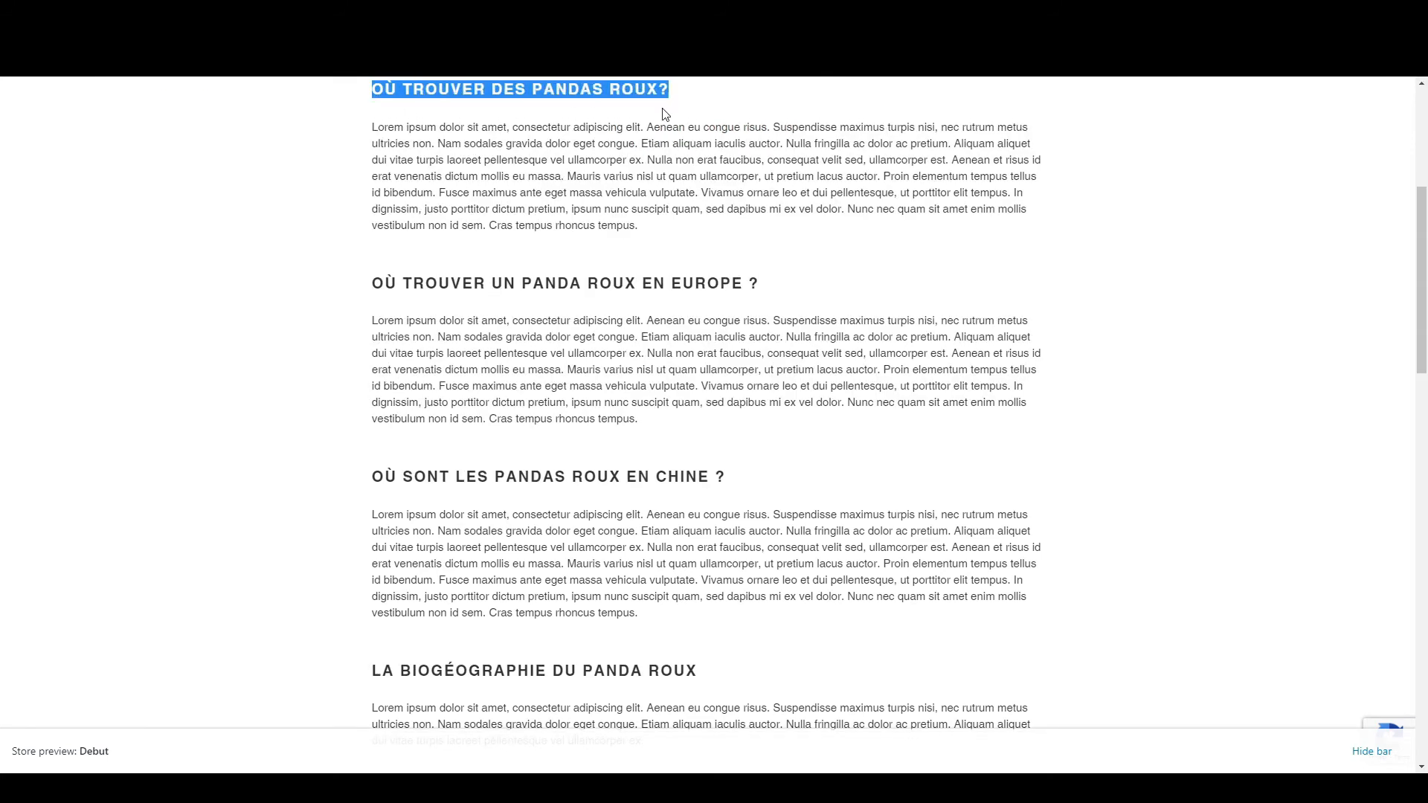
scroll(596, 270, "up", 5)
left_click_drag(407, 301, 584, 323)
left_click_drag(399, 339, 567, 326)
left_click(550, 332)
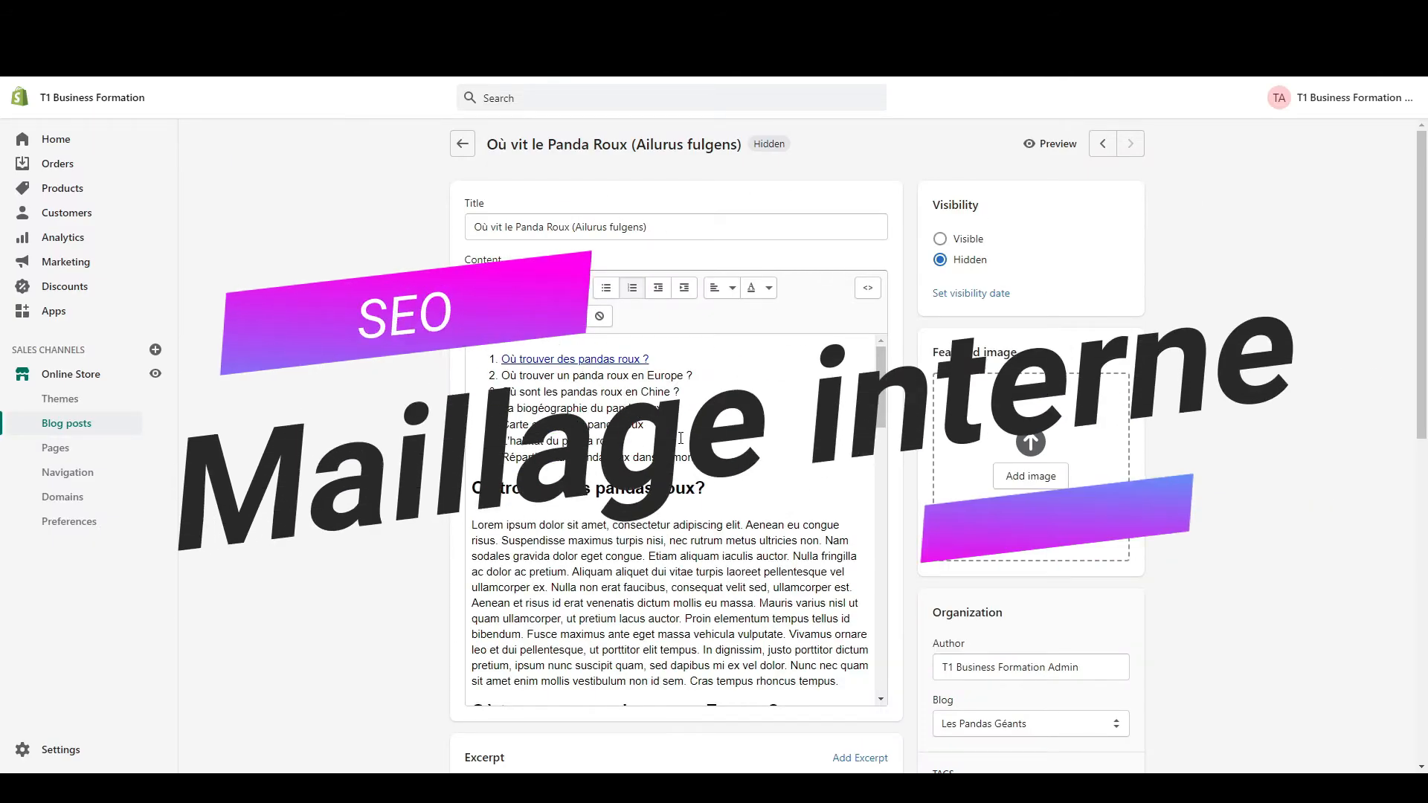
Step: Start a link on "Aliquam aliquet" in the first section to /products/t-shirt-panda-dab, opening in a new window
scroll(681, 438, "down", 2)
left_click_drag(575, 424, 652, 427)
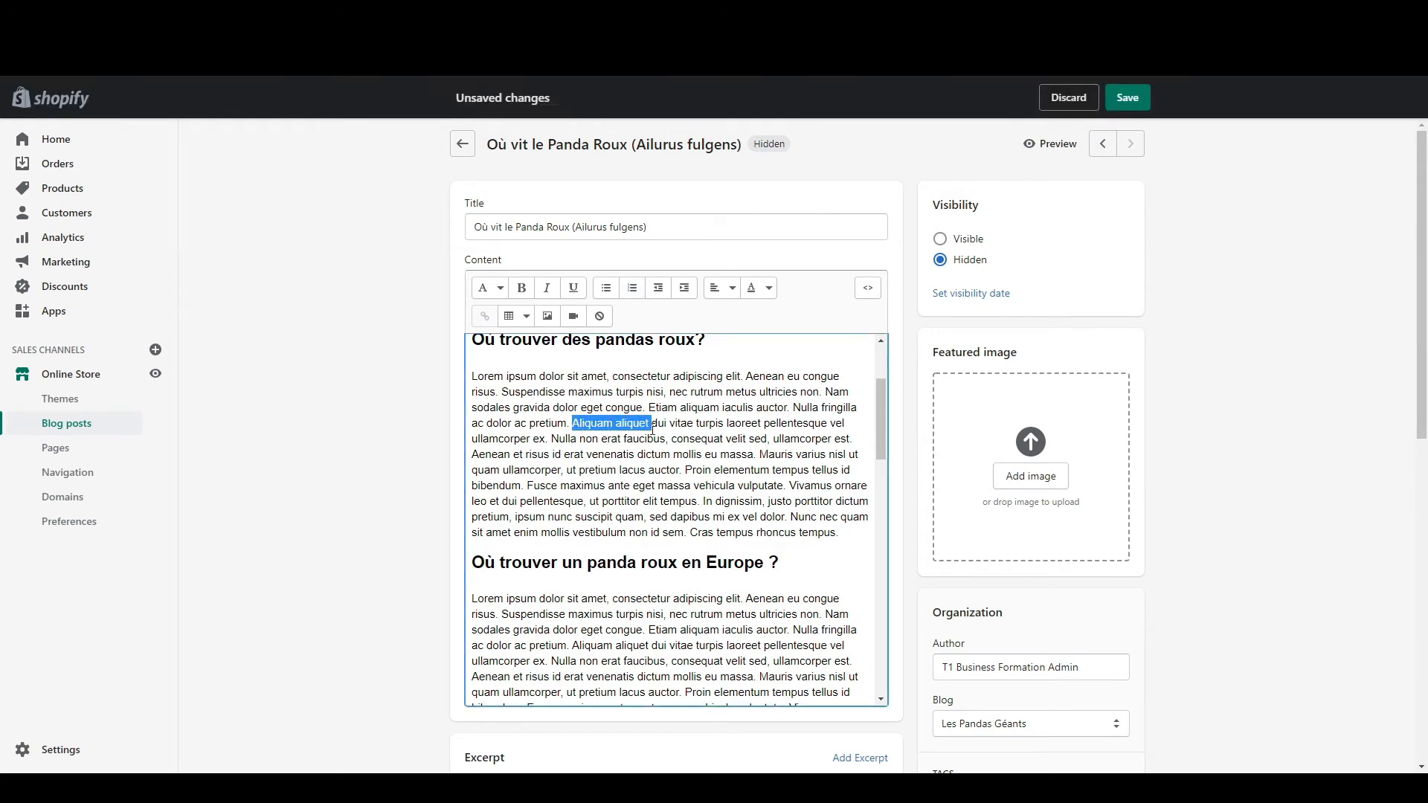
left_click(487, 318)
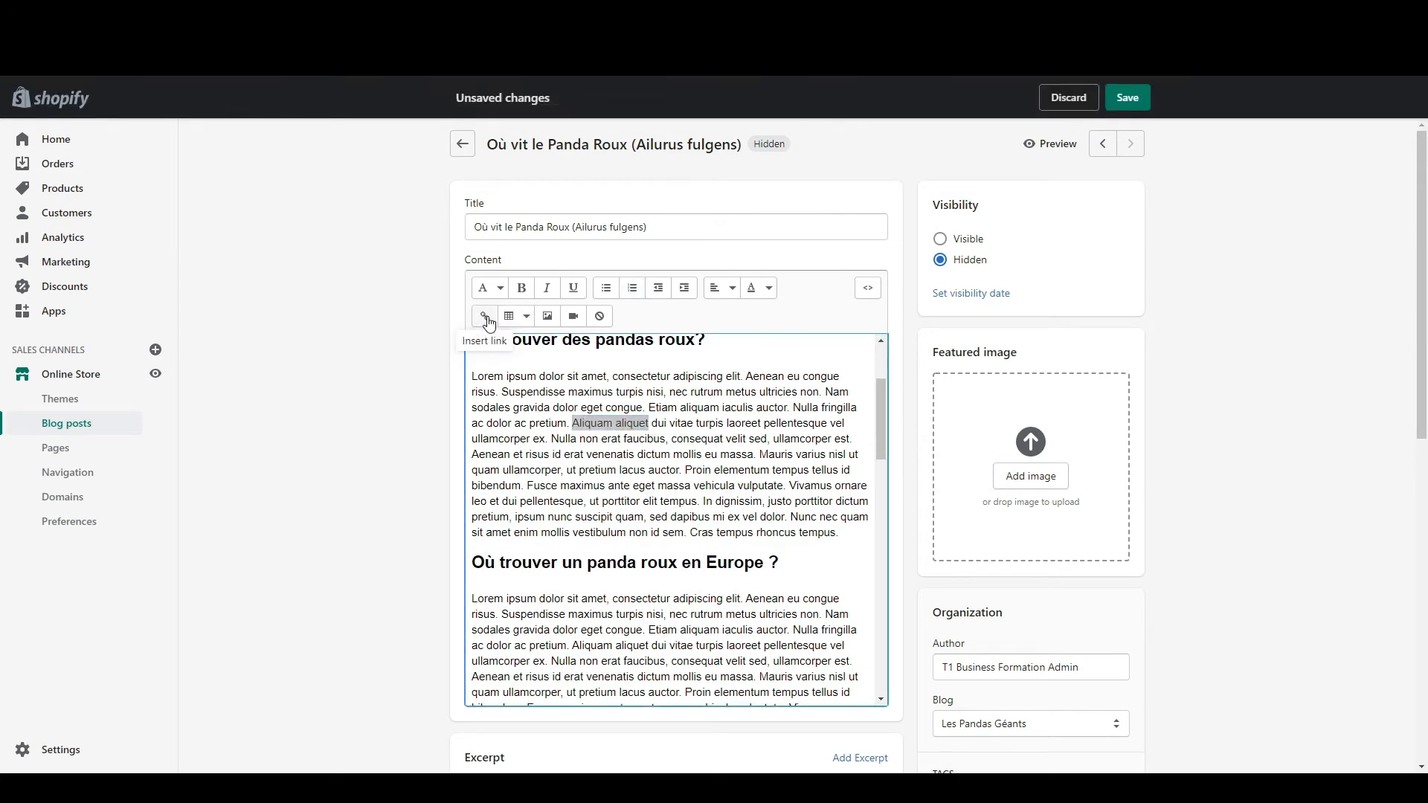
left_click(535, 395)
type("/products/t-shirt-panda-dab")
left_click(855, 389)
left_click(838, 424)
Step: Set the link title to "T-shirt panda dab" and insert the link
left_click_drag(501, 447, 564, 446)
left_click(563, 445)
left_click(546, 465)
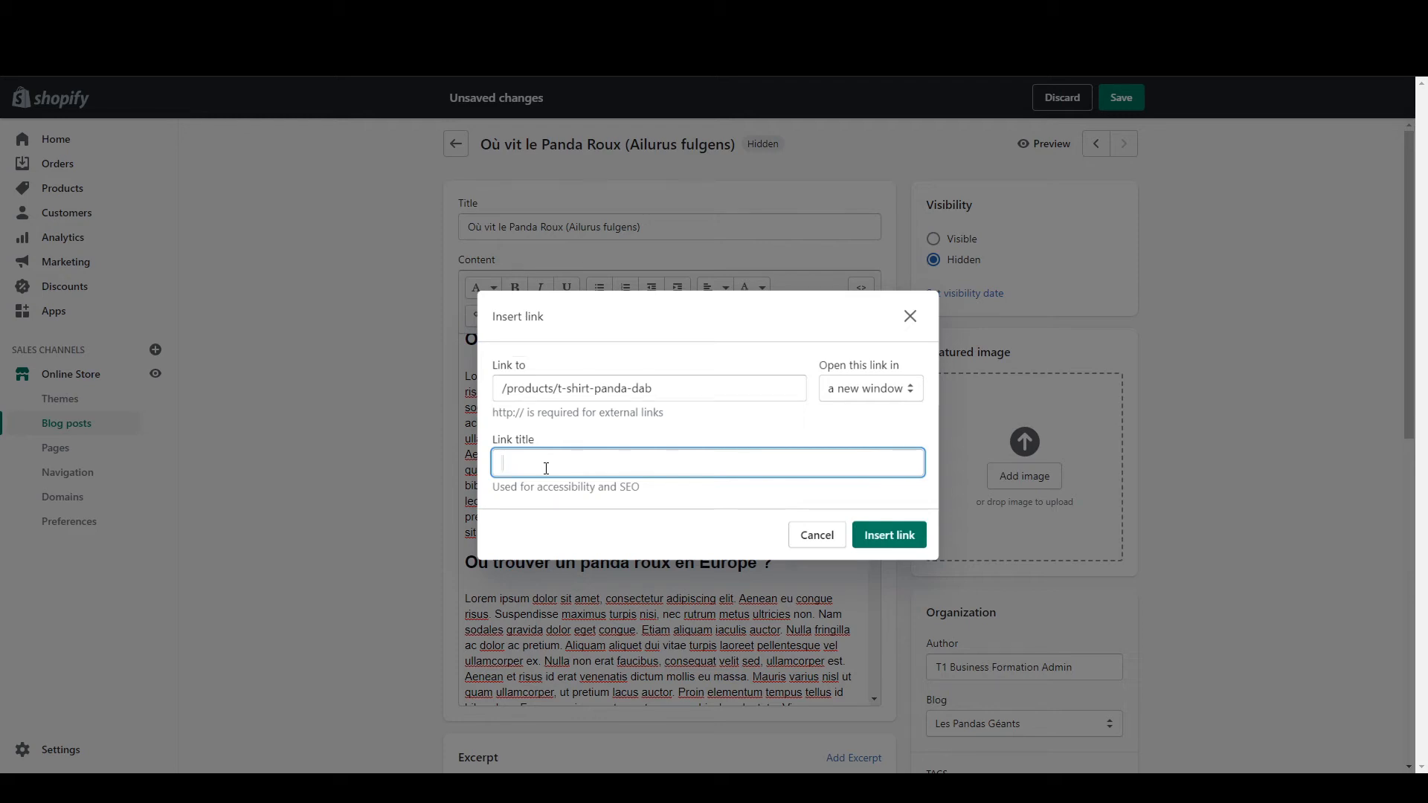
type("TY")
key("BackSpace")
type(")shirt panda dab")
left_click(514, 462)
key("BackSpace")
type("-")
left_click(898, 532)
Step: Save the post, preview it, and follow the "Aliquam aliquet" link to the T-Shirt Panda Dab product page
left_click(1123, 103)
left_click(1045, 145)
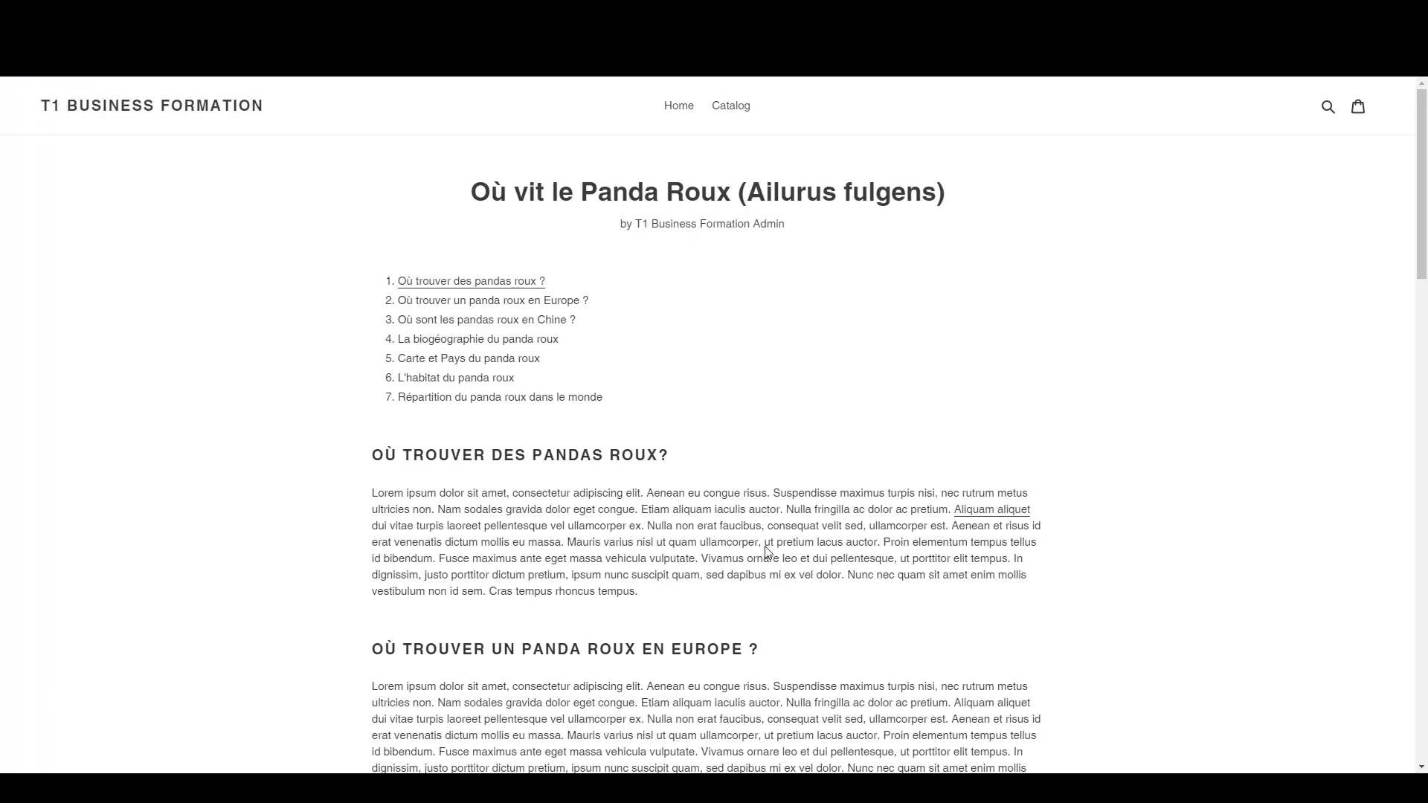
left_click(997, 511)
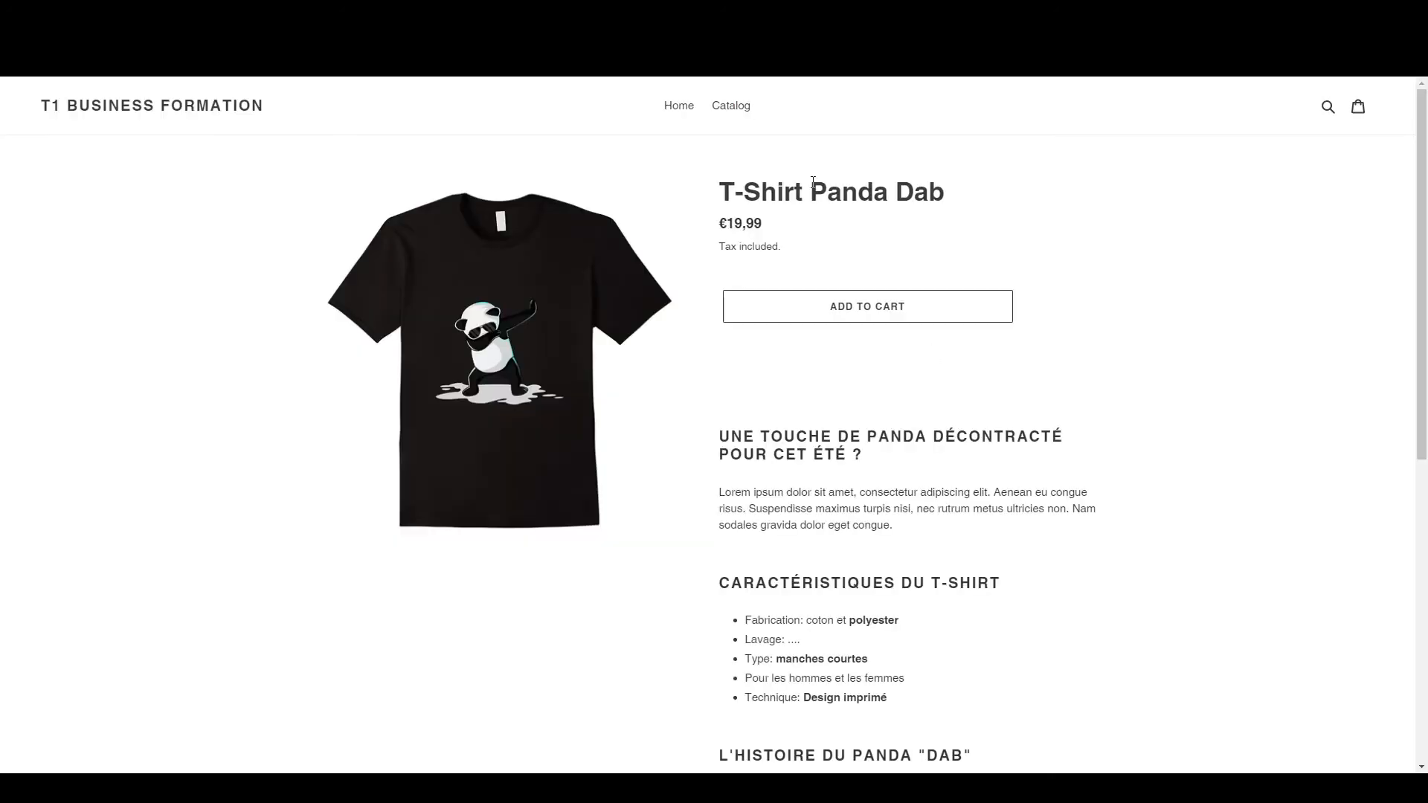
left_click_drag(1062, 191, 1062, 195)
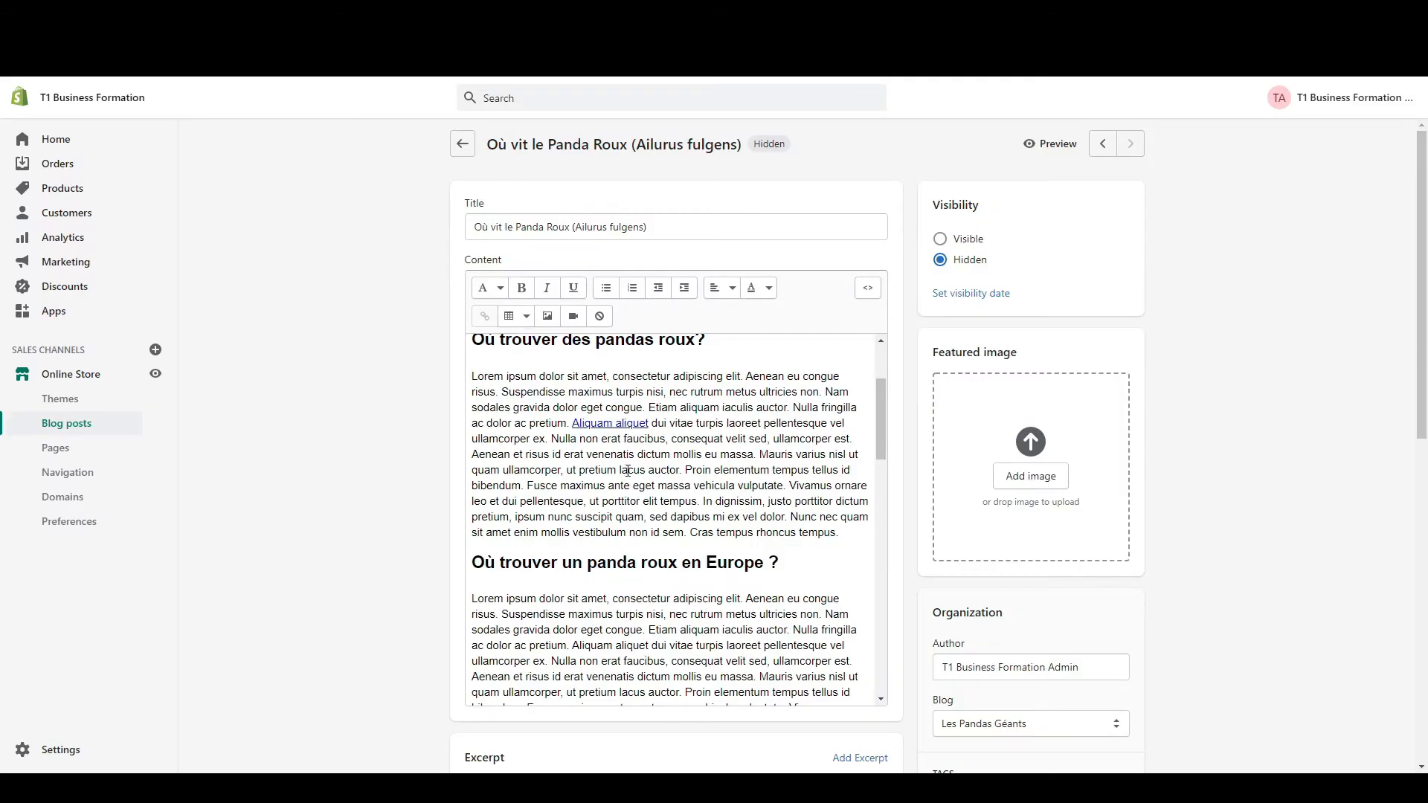
Step: Examine the "Où trouver un panda roux en Europe ?" section in the editor and the previewed post through to its end
scroll(627, 469, "down", 2)
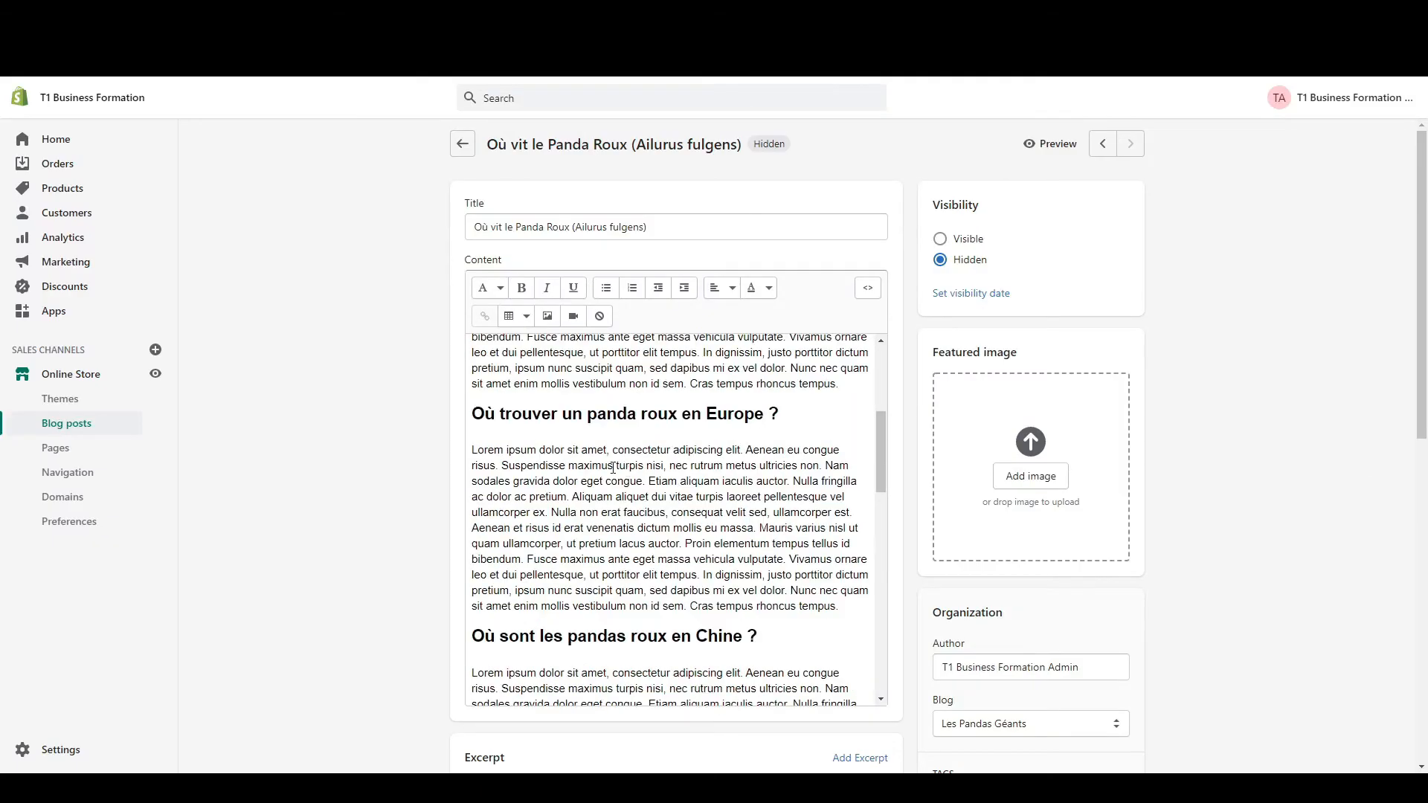
left_click_drag(587, 488, 634, 497)
left_click(627, 477)
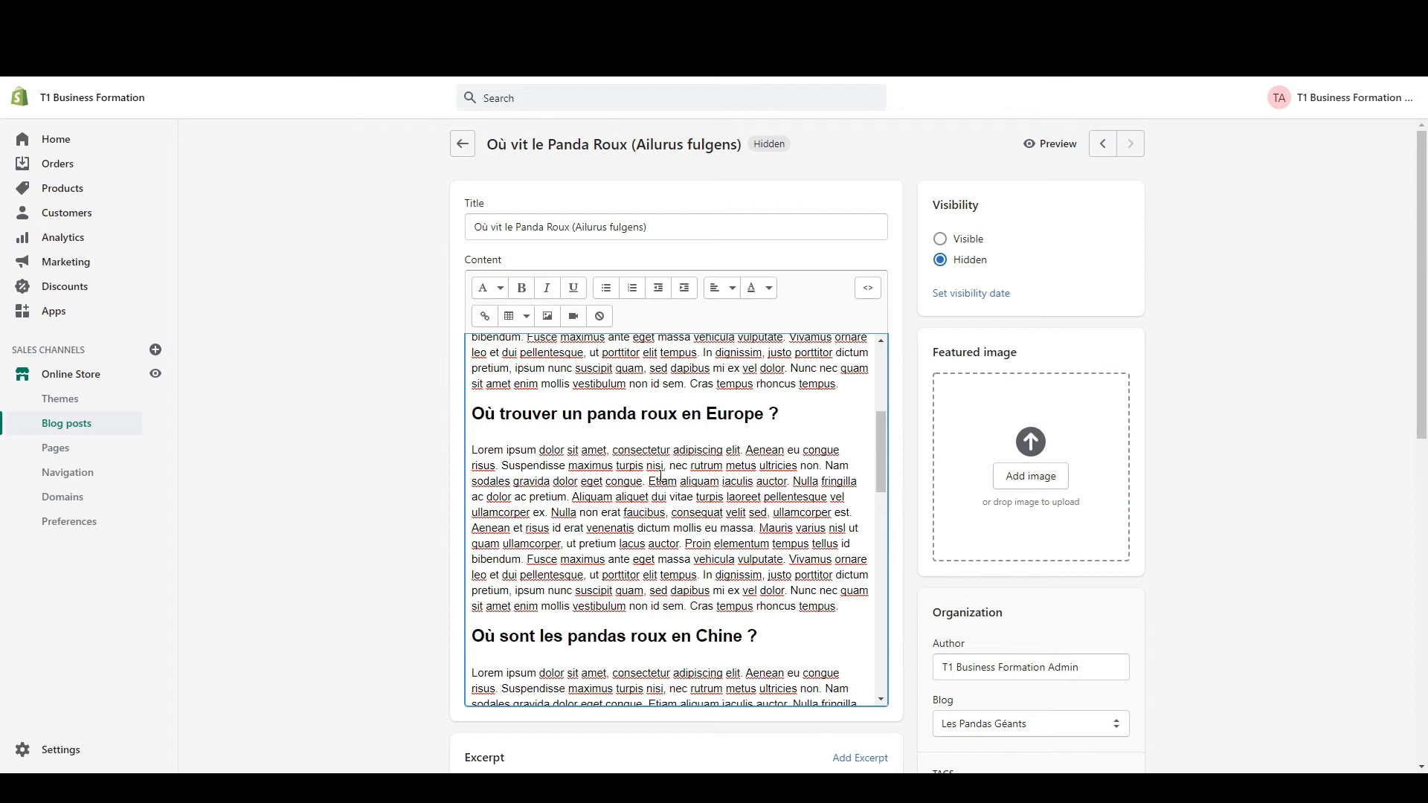
scroll(660, 476, "up", 4)
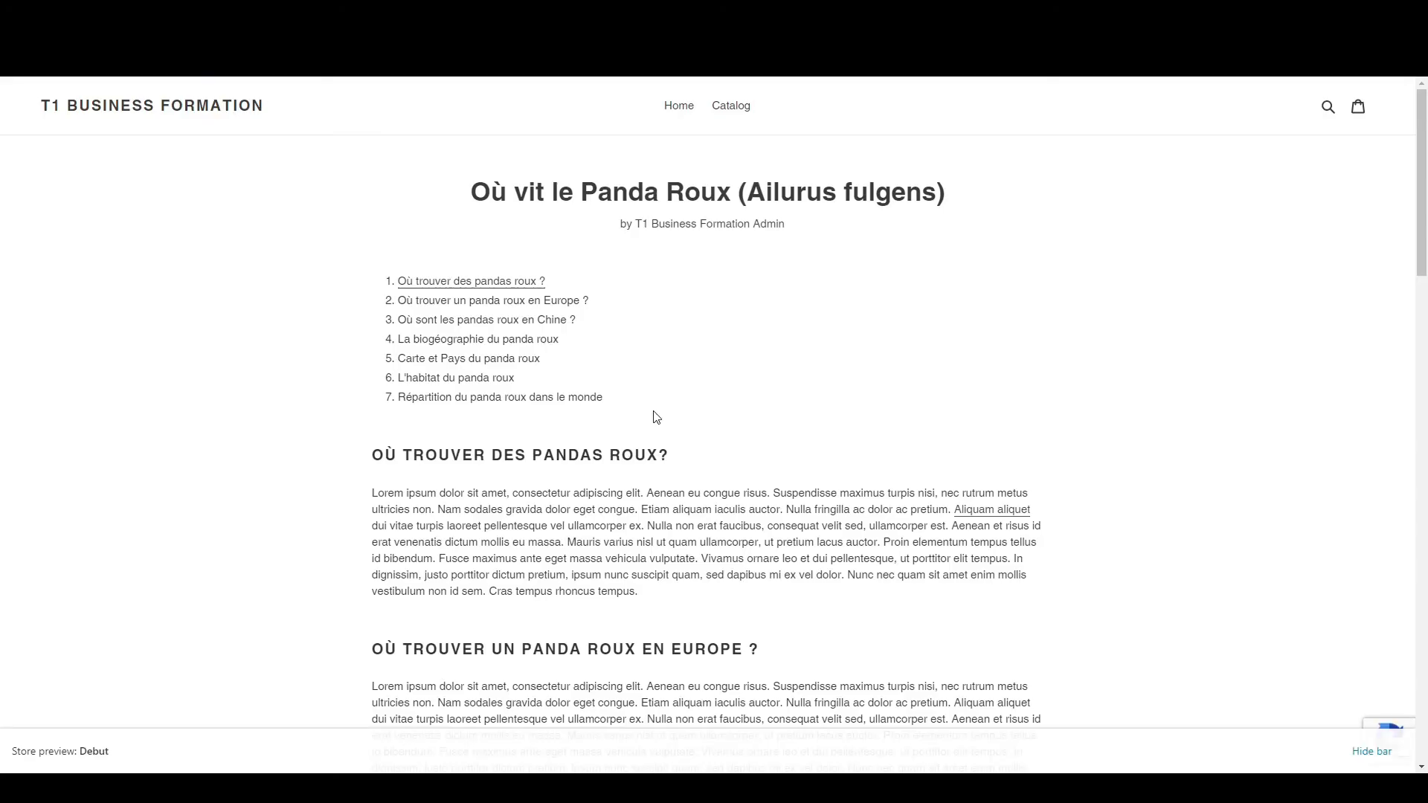
scroll(639, 395, "down", 20)
scroll(647, 434, "up", 7)
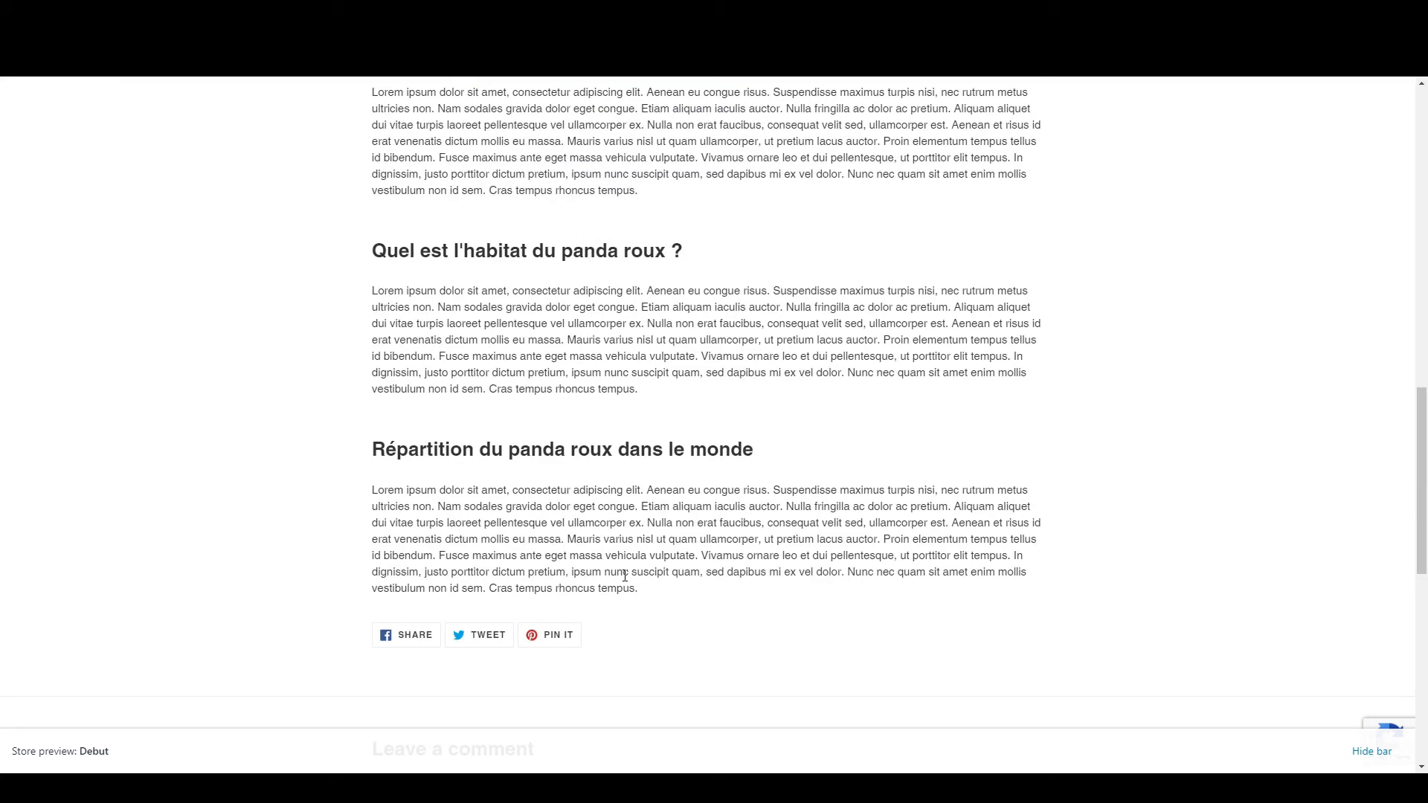
scroll(644, 718, "down", 4)
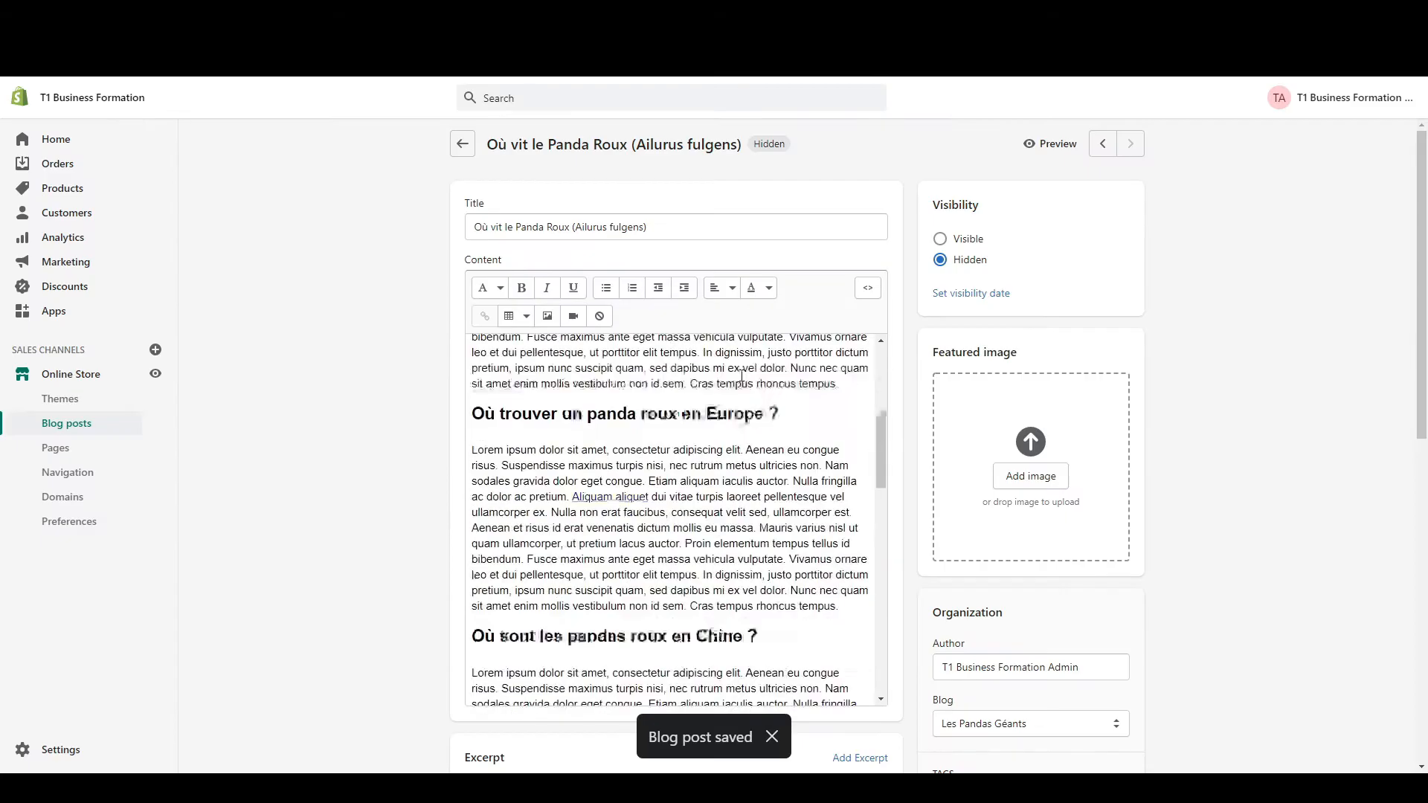
scroll(716, 419, "up", 3)
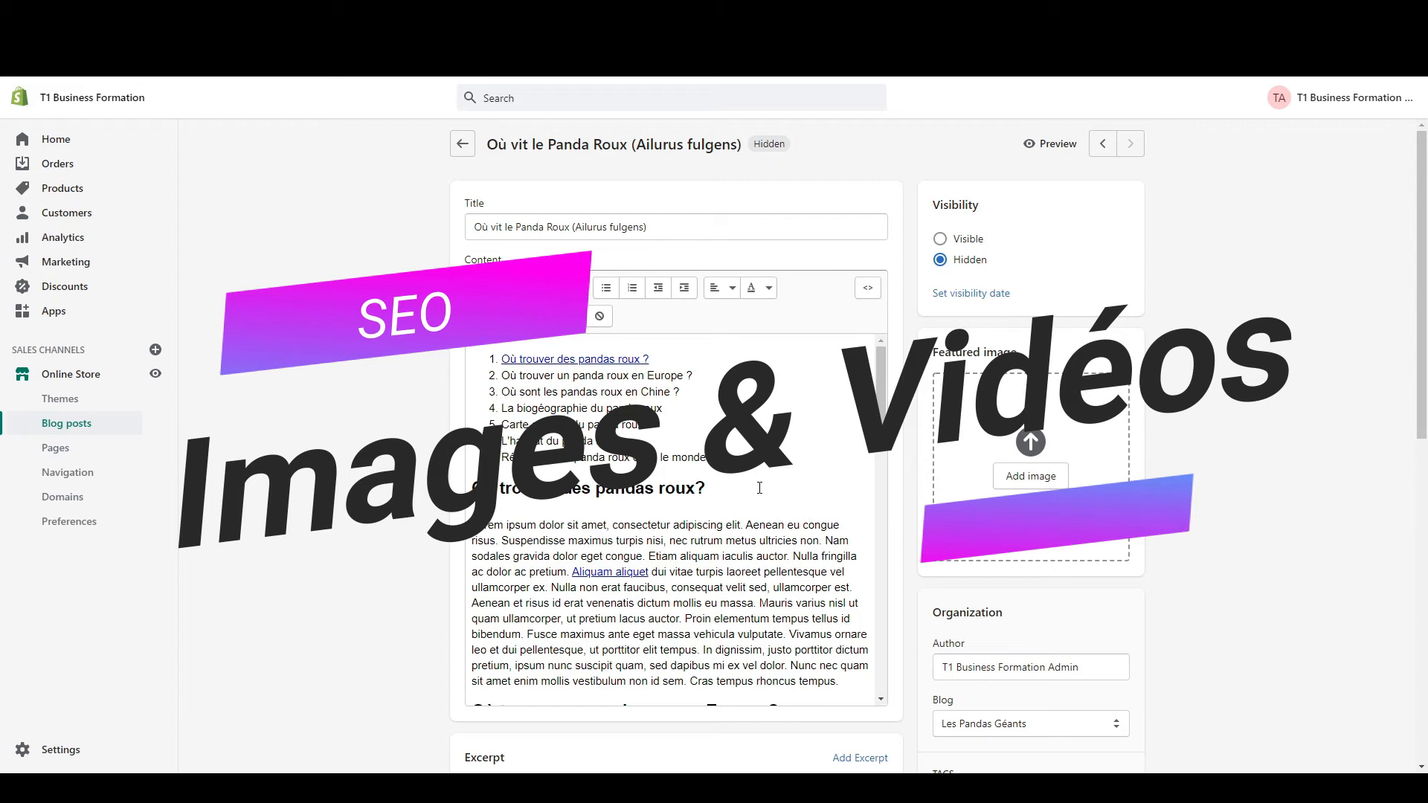
left_click(745, 476)
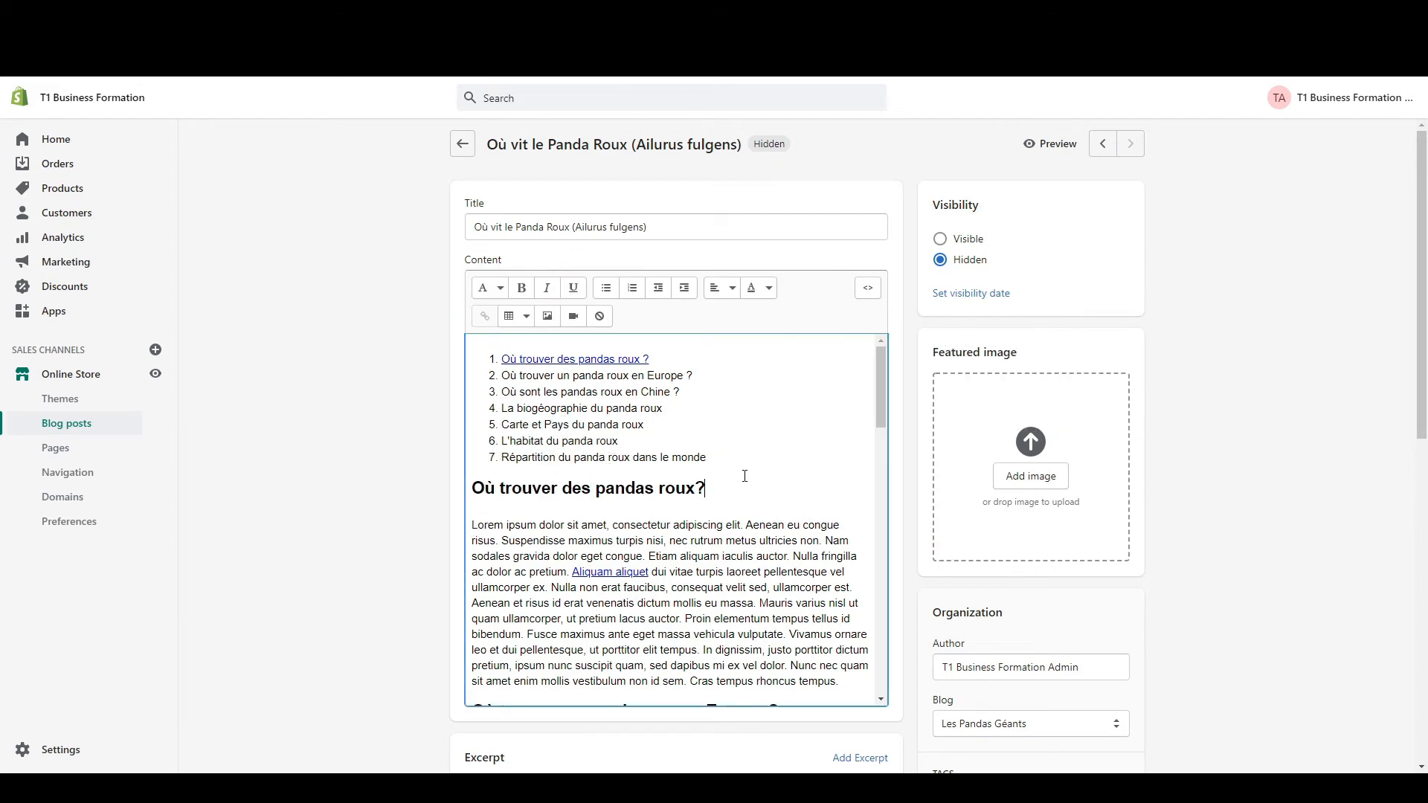
key("Return")
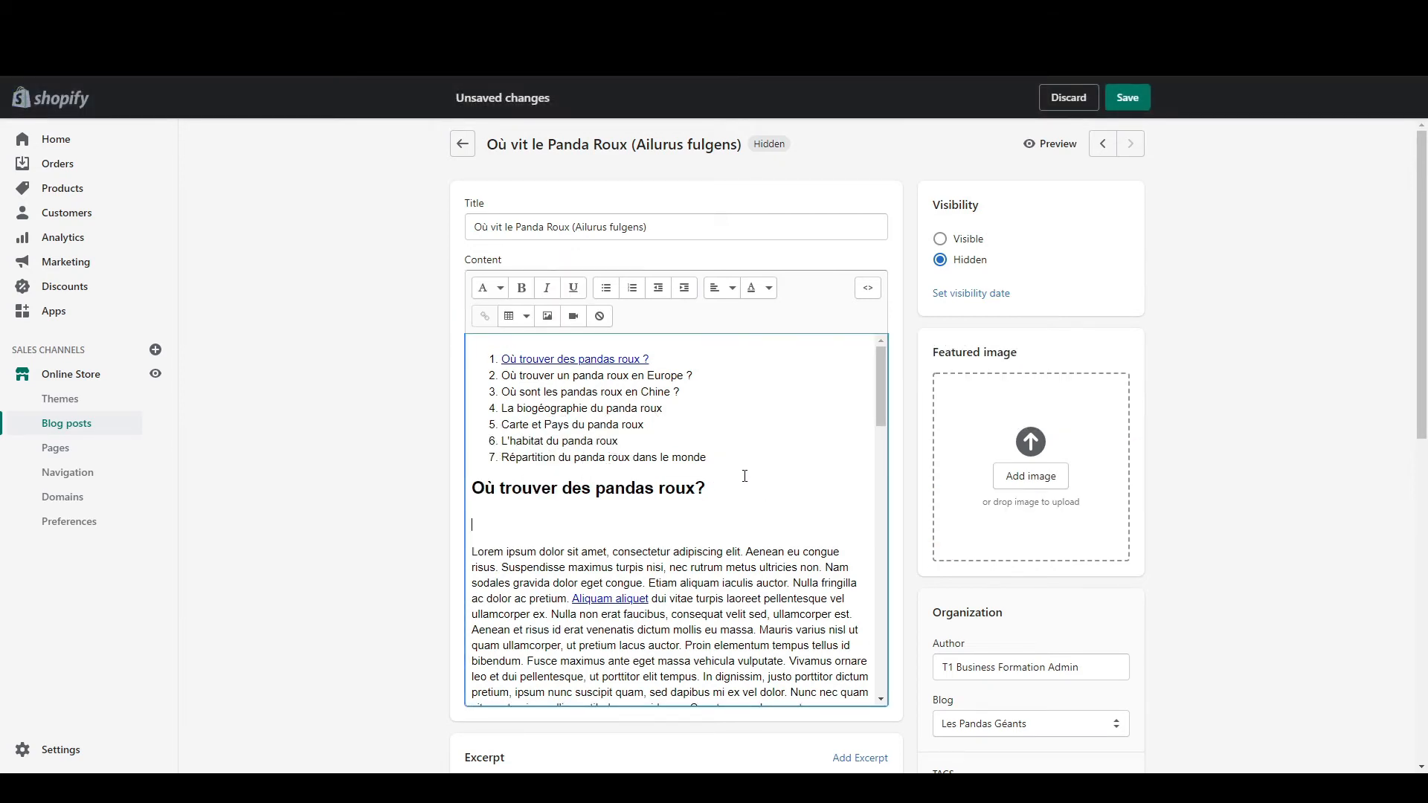
Step: Insert the uploaded world map image with the alt text "Carte pandas roux" below the heading "Où vit le panda roux (carte et pays)"
scroll(745, 476, "down", 7)
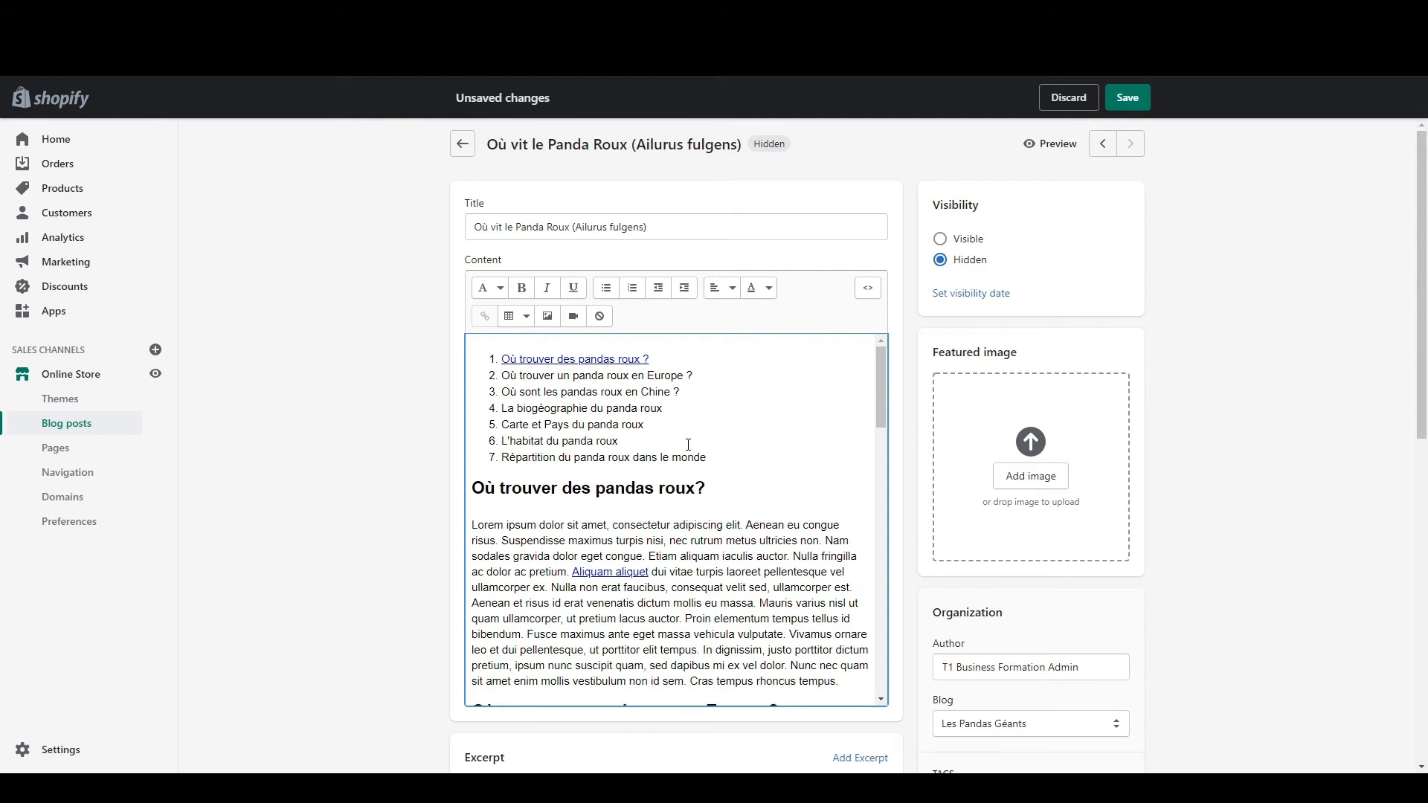
scroll(681, 436, "down", 5)
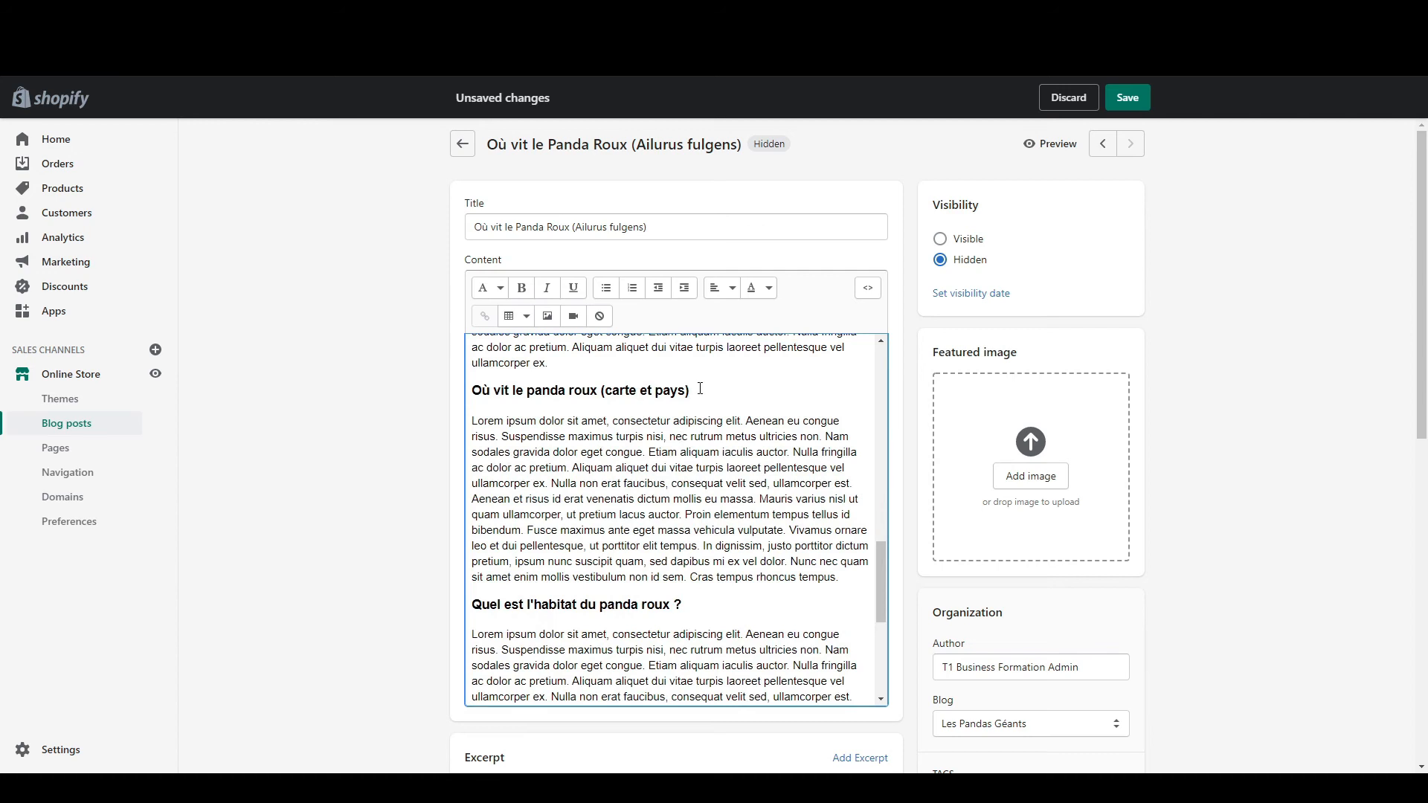
left_click(700, 388)
key("Return")
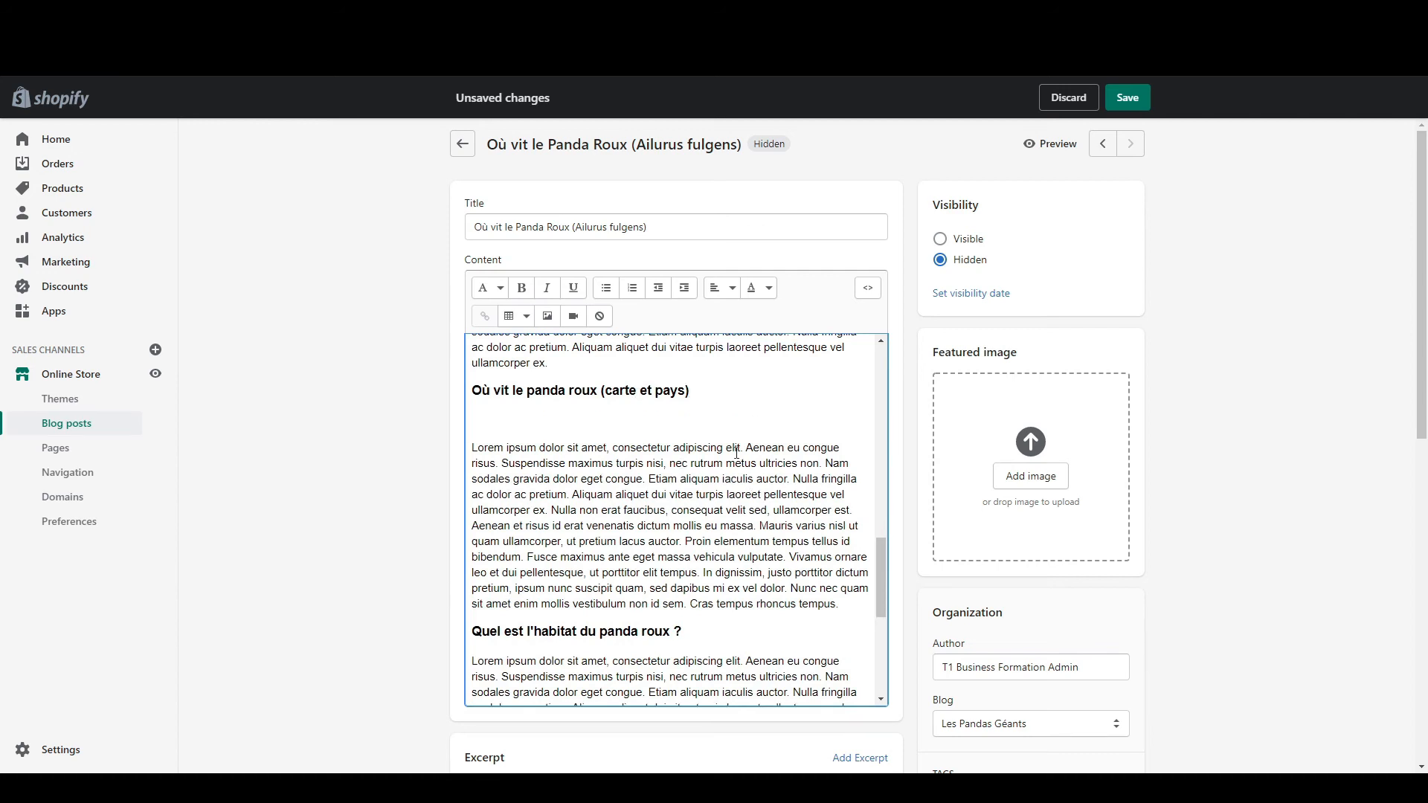
left_click(547, 316)
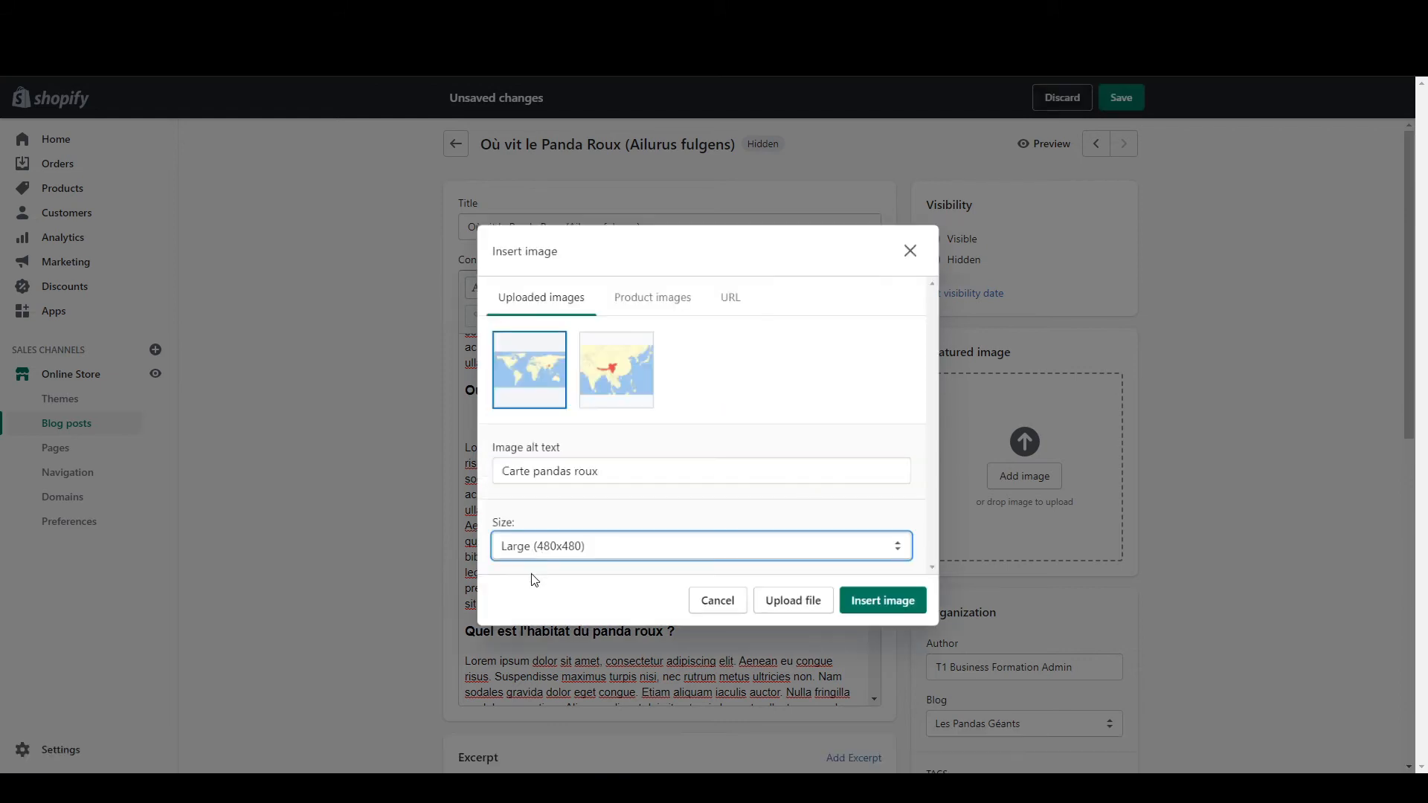
left_click(533, 580)
left_click(911, 606)
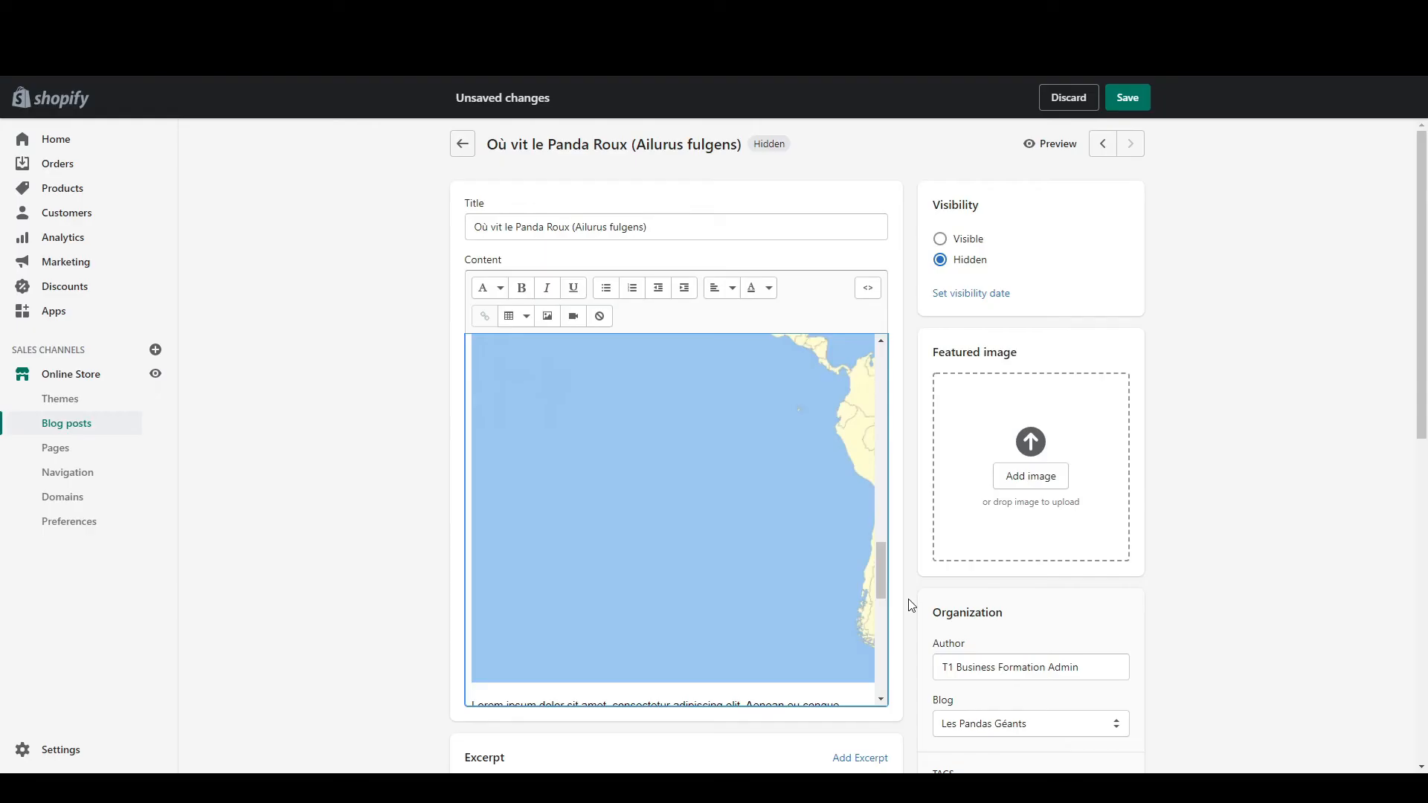
Step: Save the post and preview the map image under "Où vit le panda roux (carte et pays)"
left_click(1133, 101)
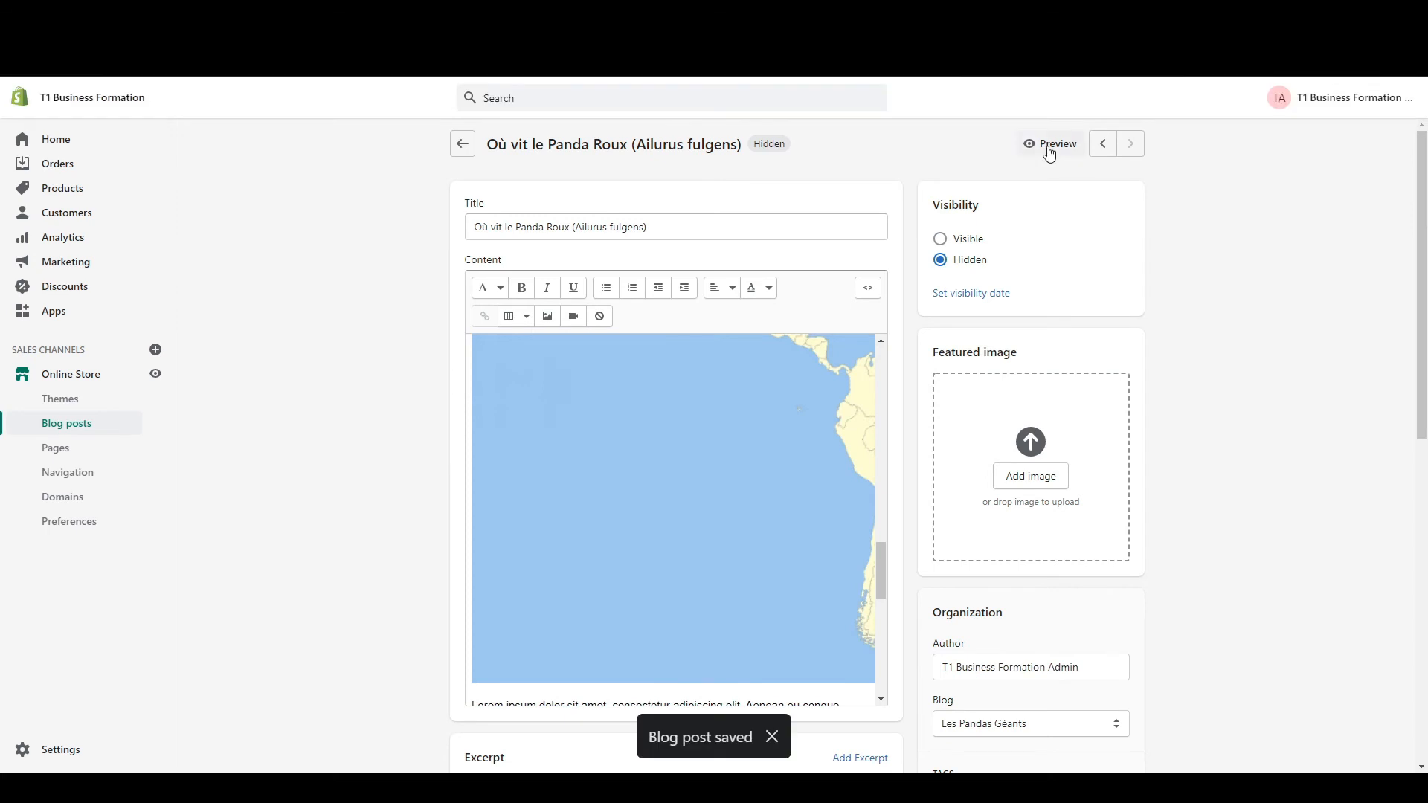
left_click(1049, 143)
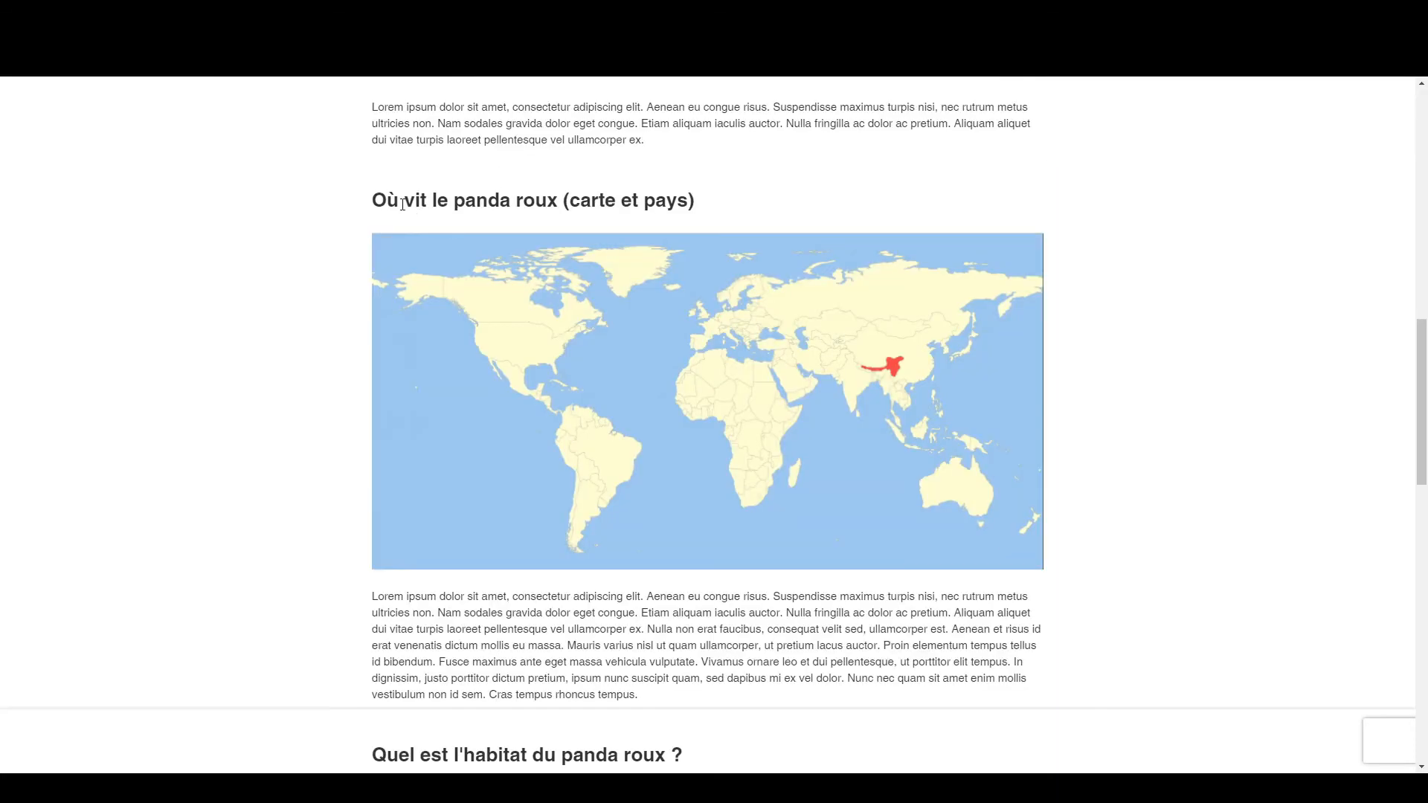
left_click_drag(399, 201, 696, 205)
left_click(1262, 342)
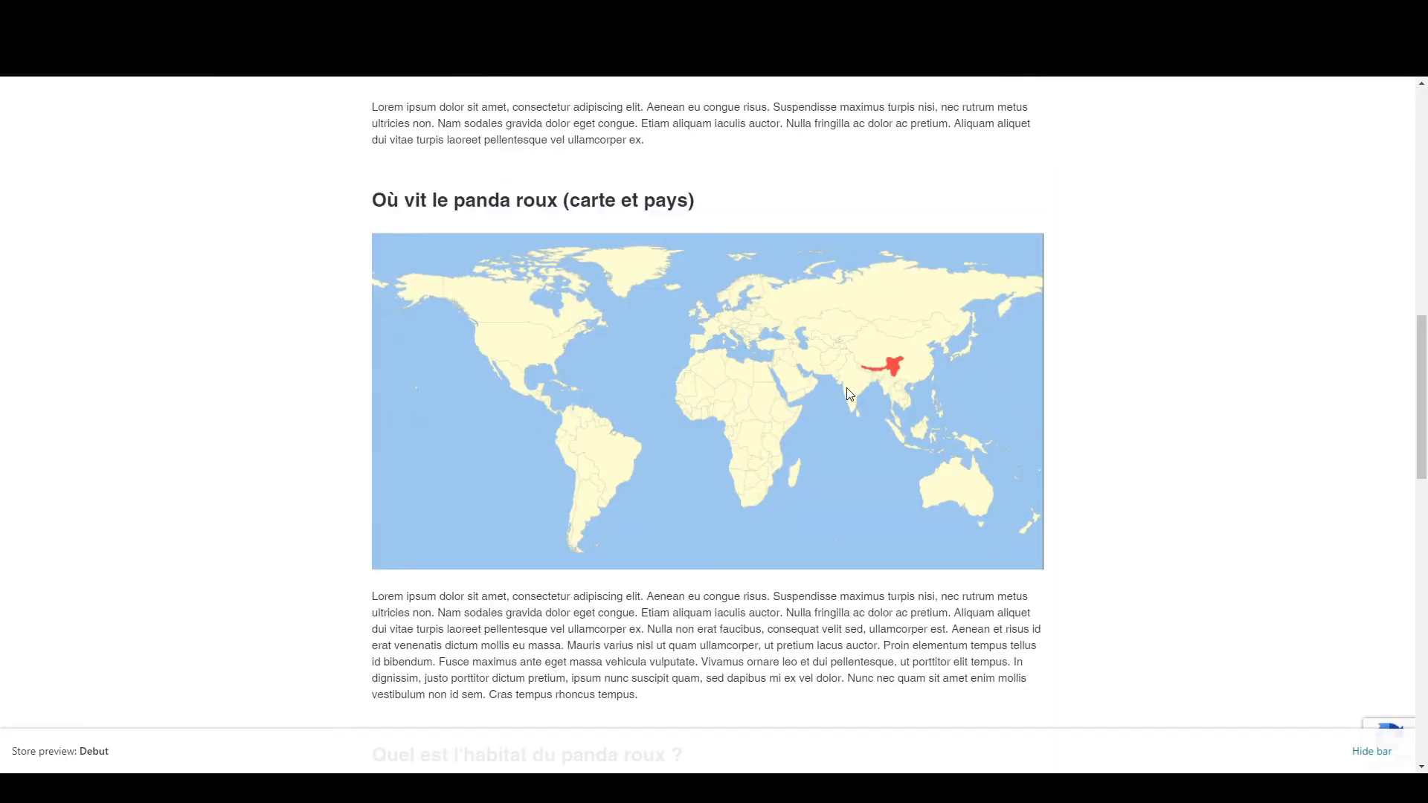
scroll(672, 390, "up", 1)
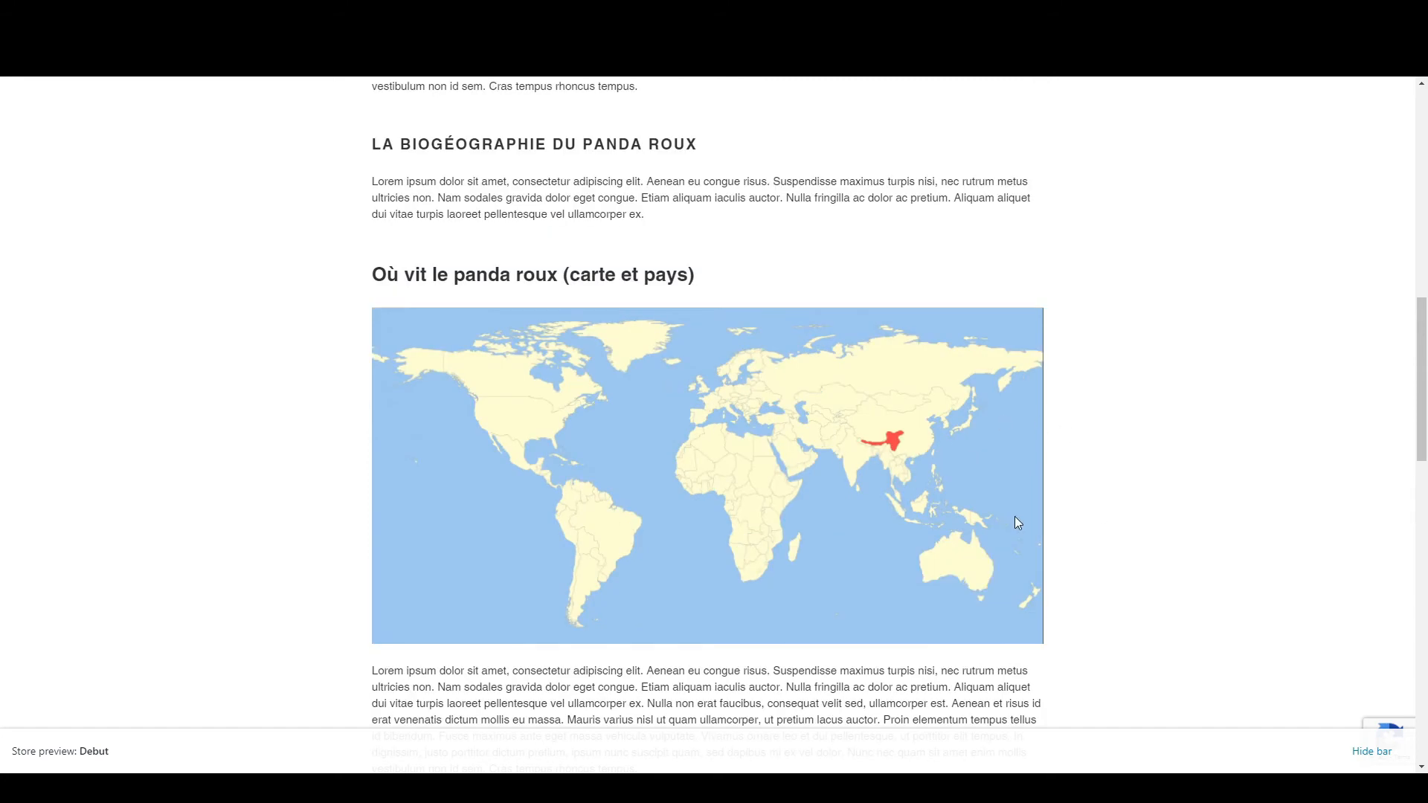
double_click(485, 425)
left_click(735, 325)
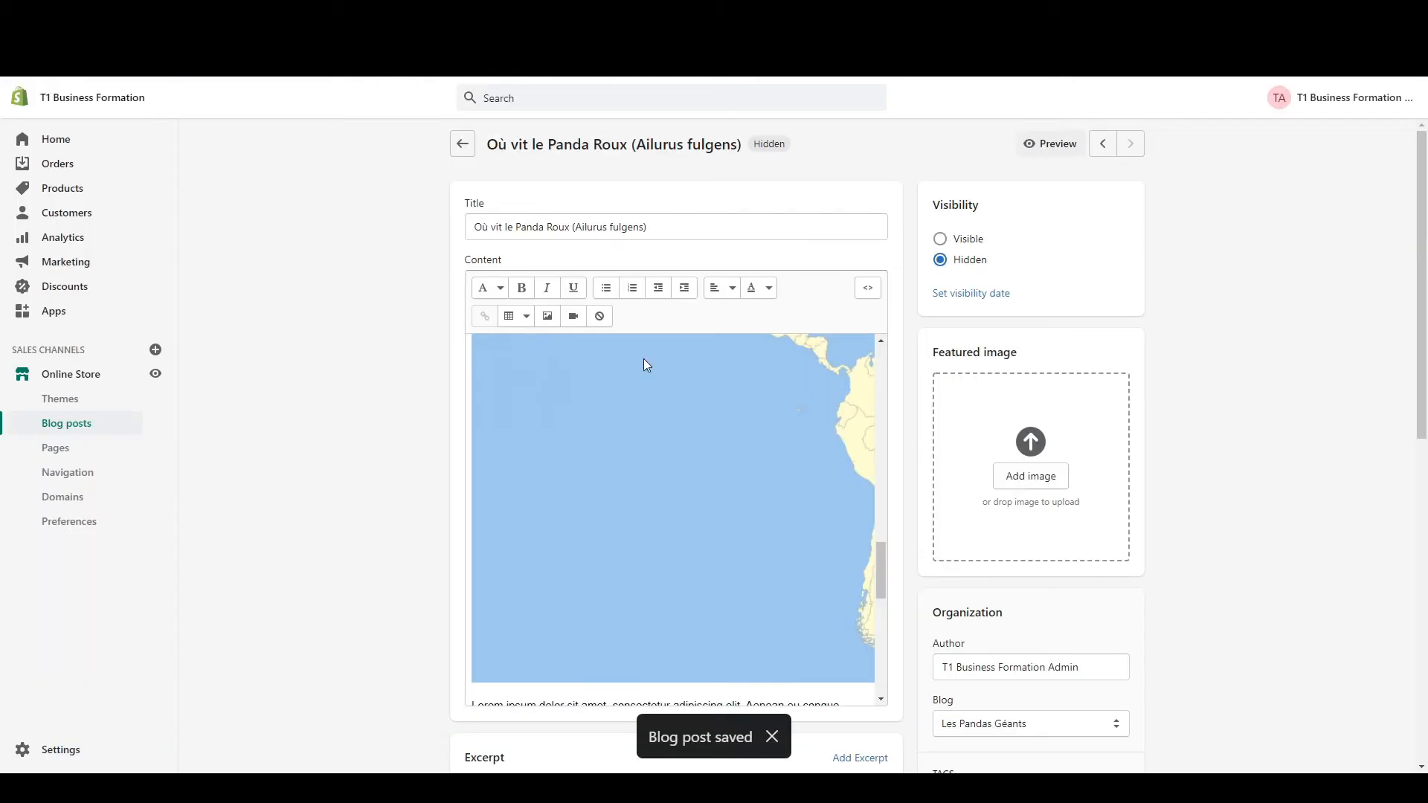
Step: Add an empty line between the table of contents and "Où trouver des pandas roux?" and start inserting a video there
scroll(725, 445, "down", 8)
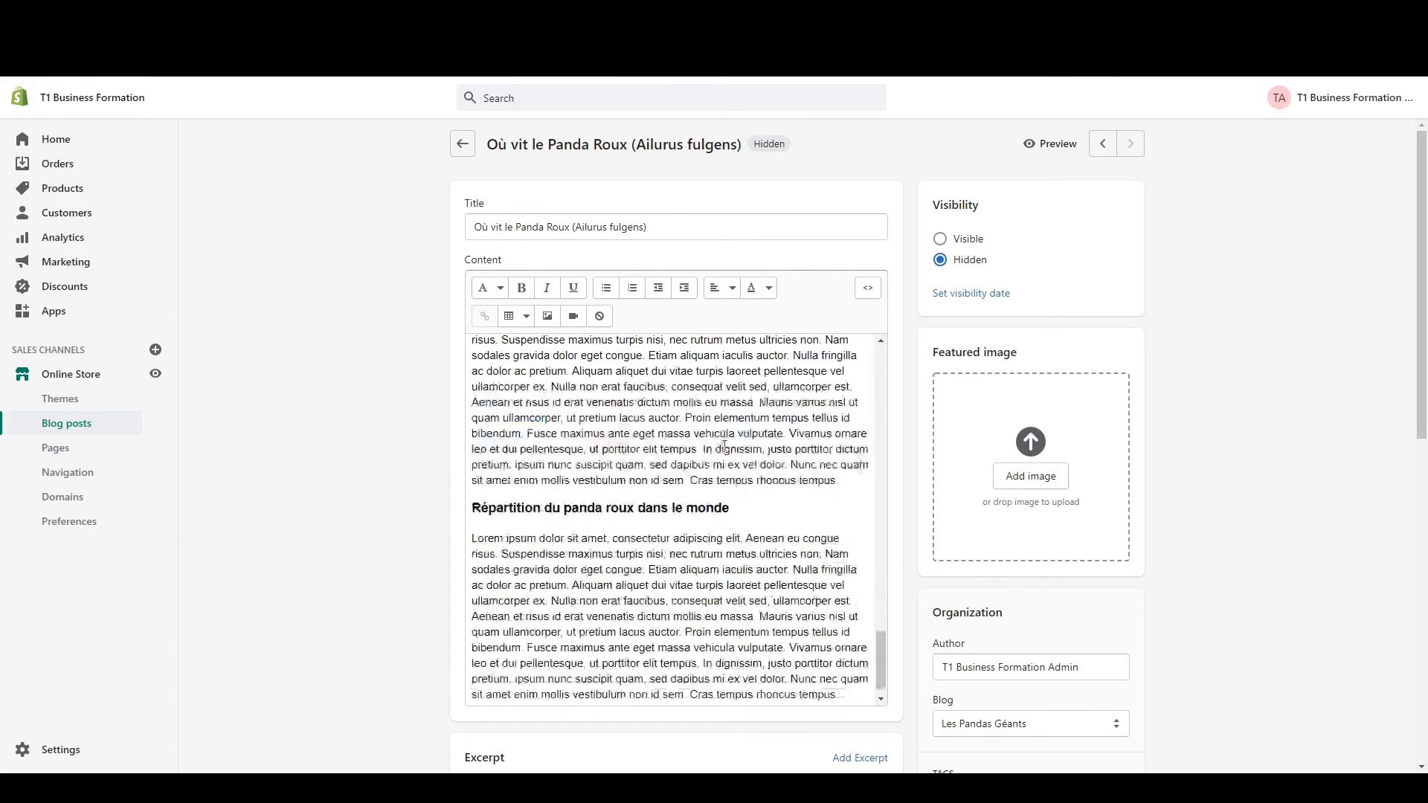
scroll(709, 451, "up", 10)
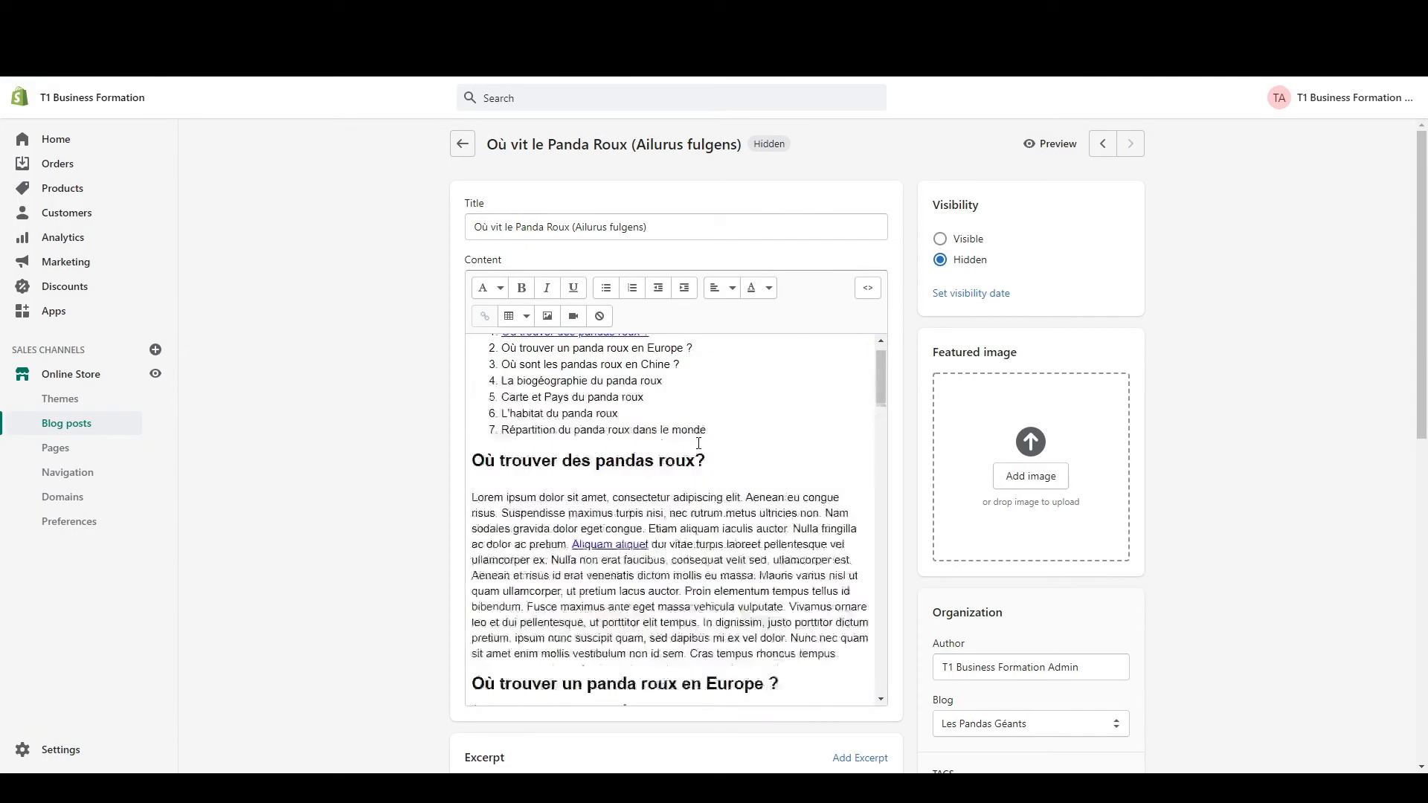
left_click(741, 459)
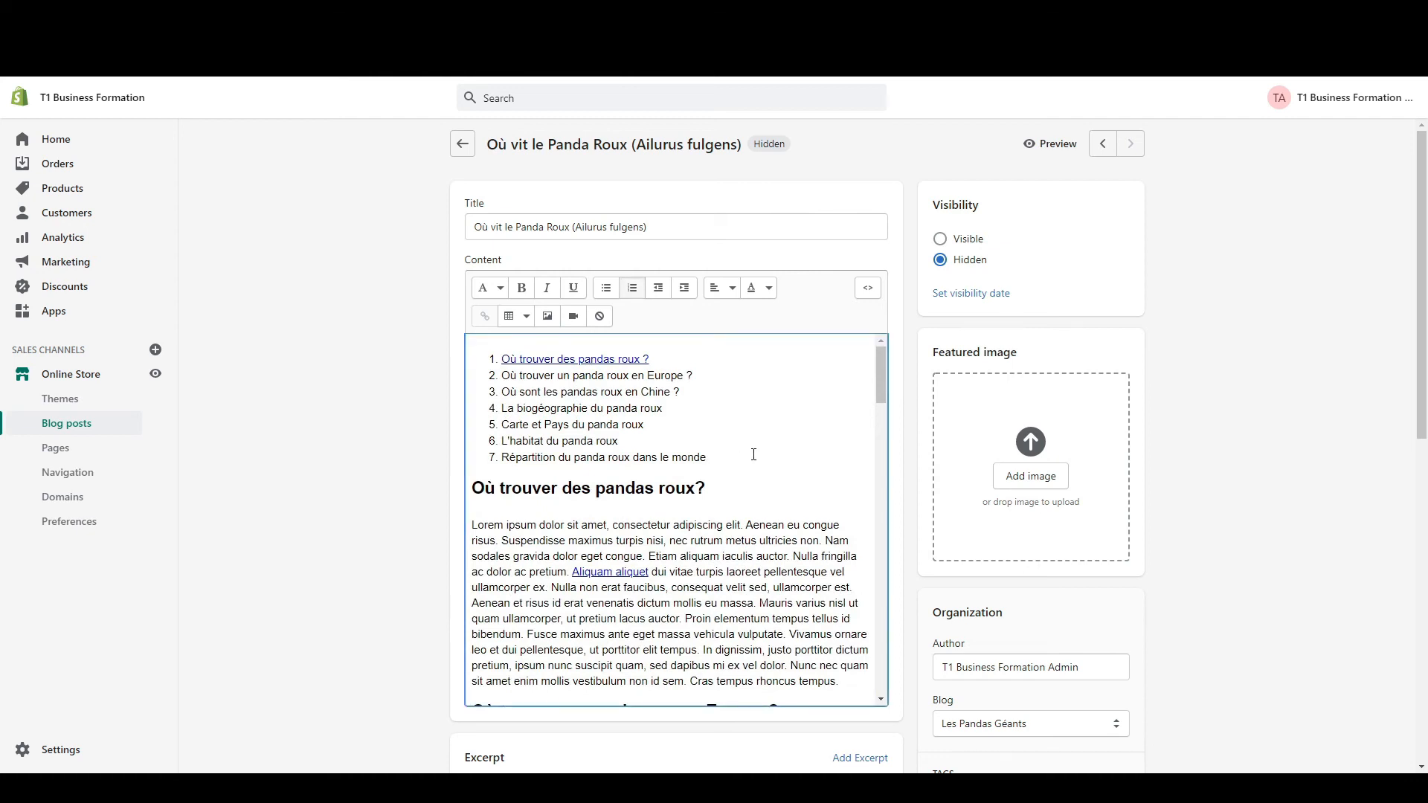
key("Return")
key("Return")
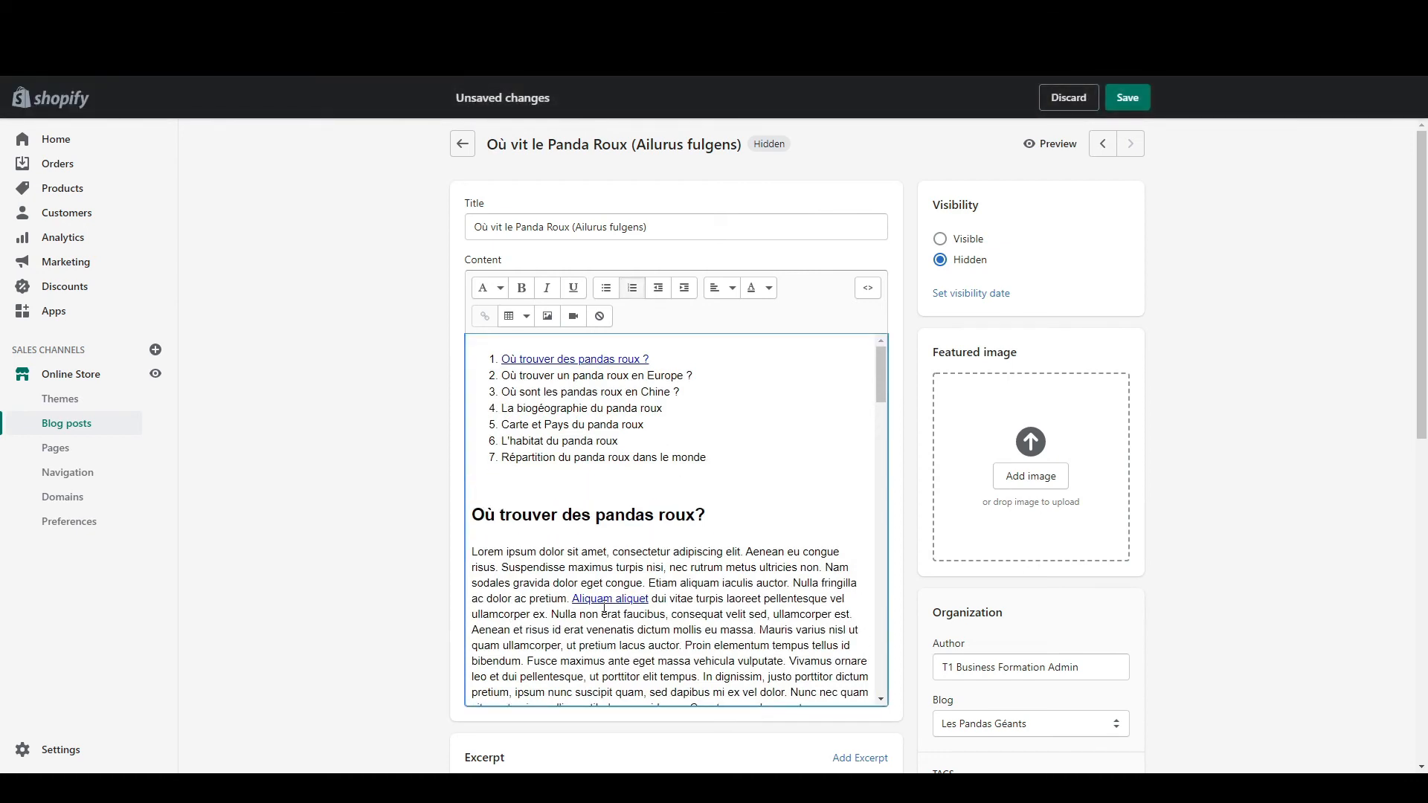
left_click(579, 318)
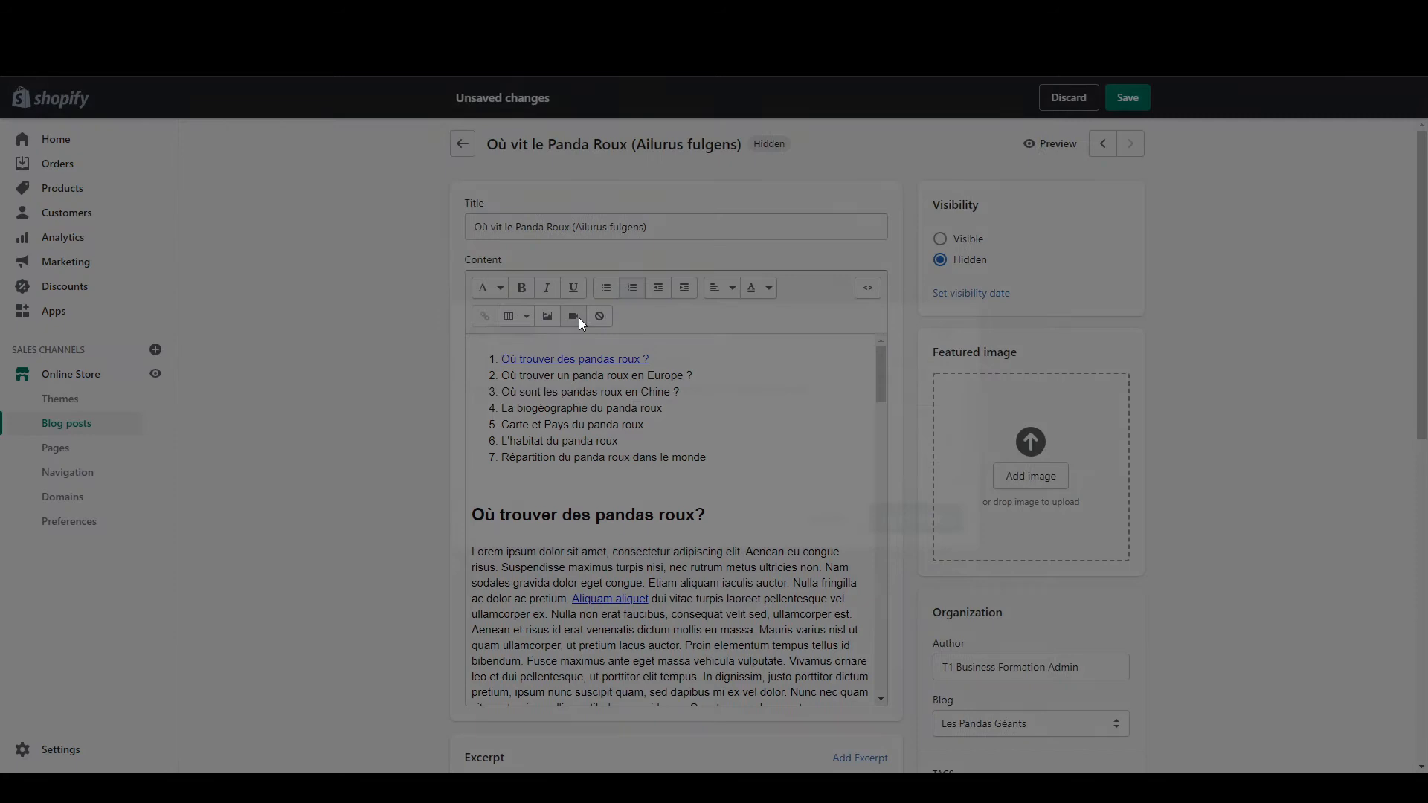
left_click_drag(562, 367, 749, 368)
left_click(703, 367)
left_click_drag(635, 368, 725, 368)
left_click(725, 368)
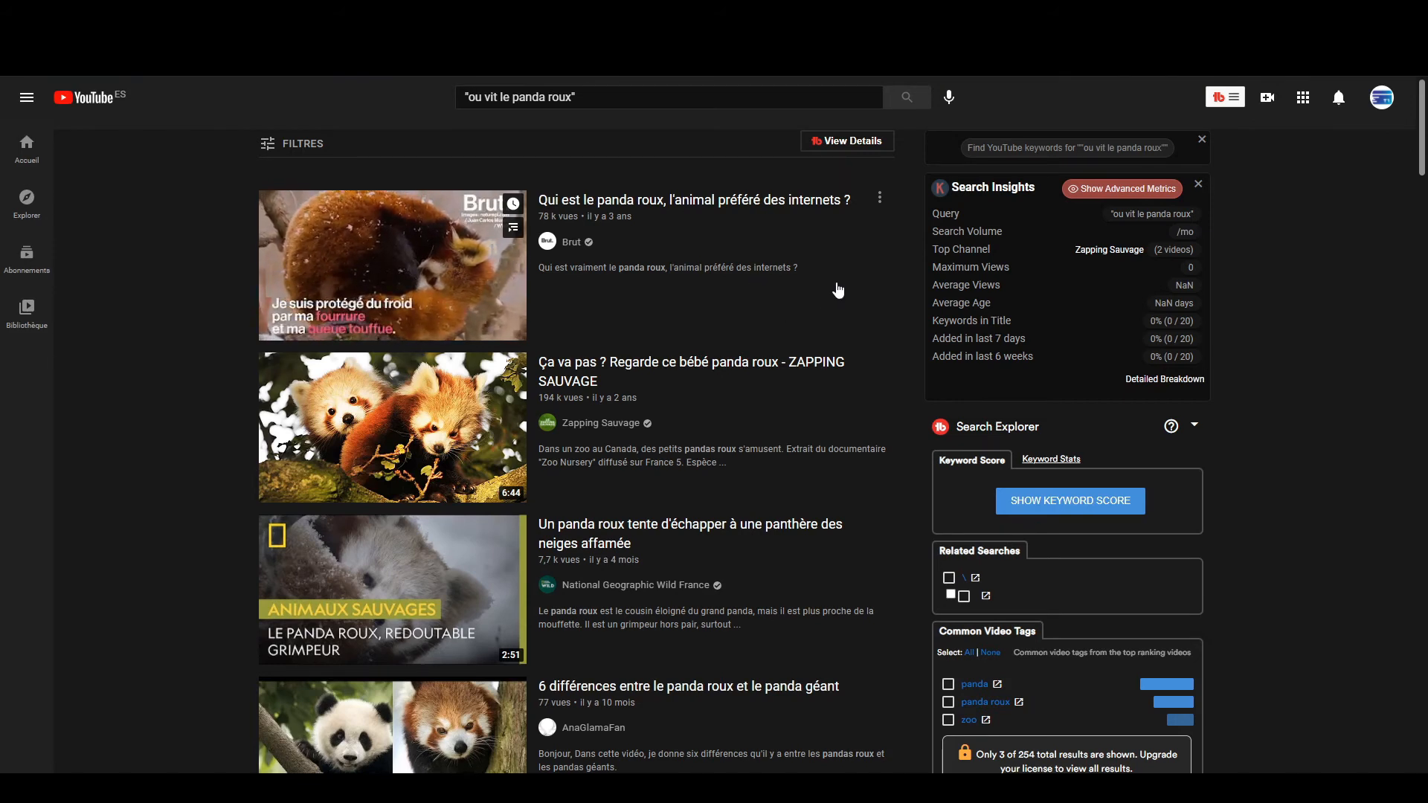
Step: On YouTube, open Brut's video "Qui est le panda roux, l'animal préféré des internets ?" and copy its embed code
left_click(838, 290)
left_click(99, 655)
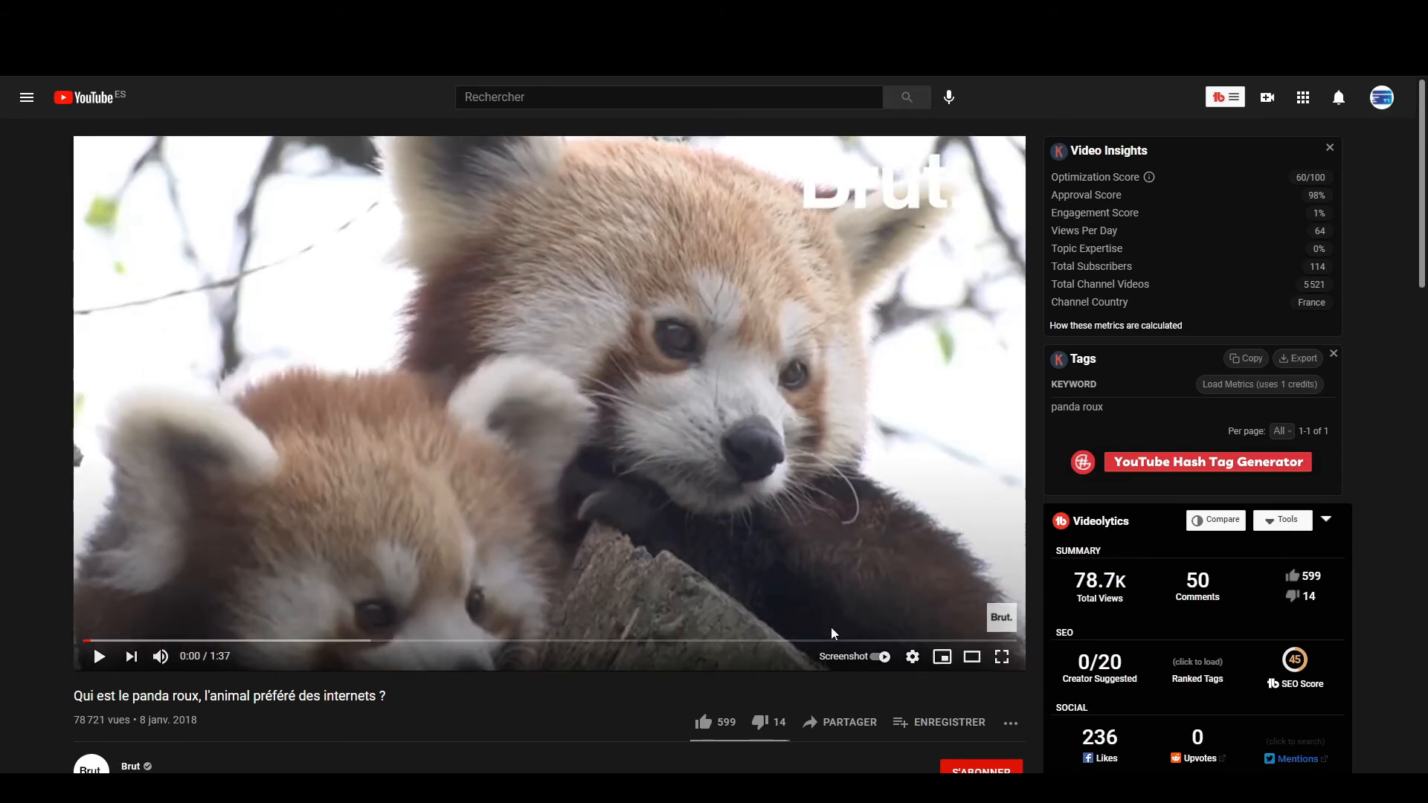
left_click(854, 726)
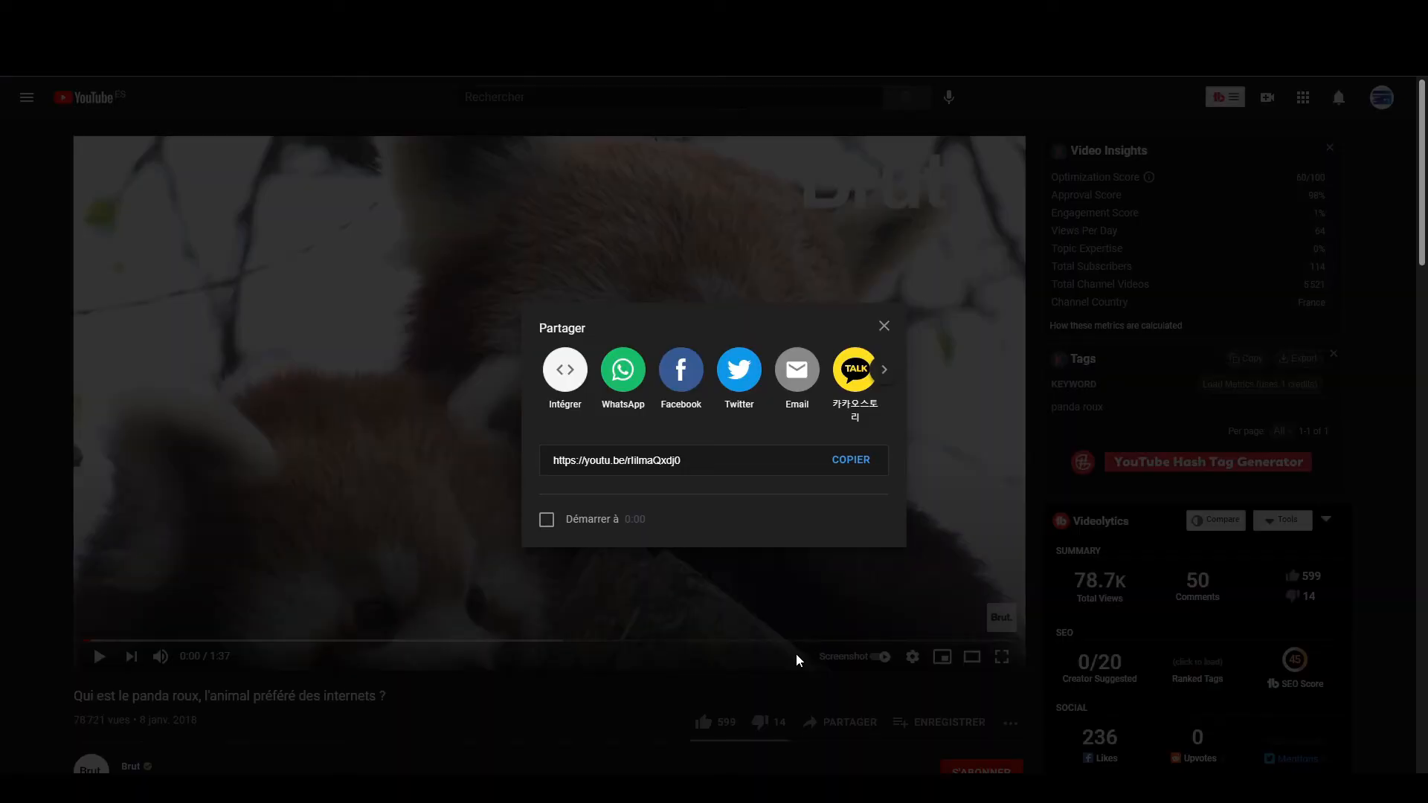
left_click(565, 372)
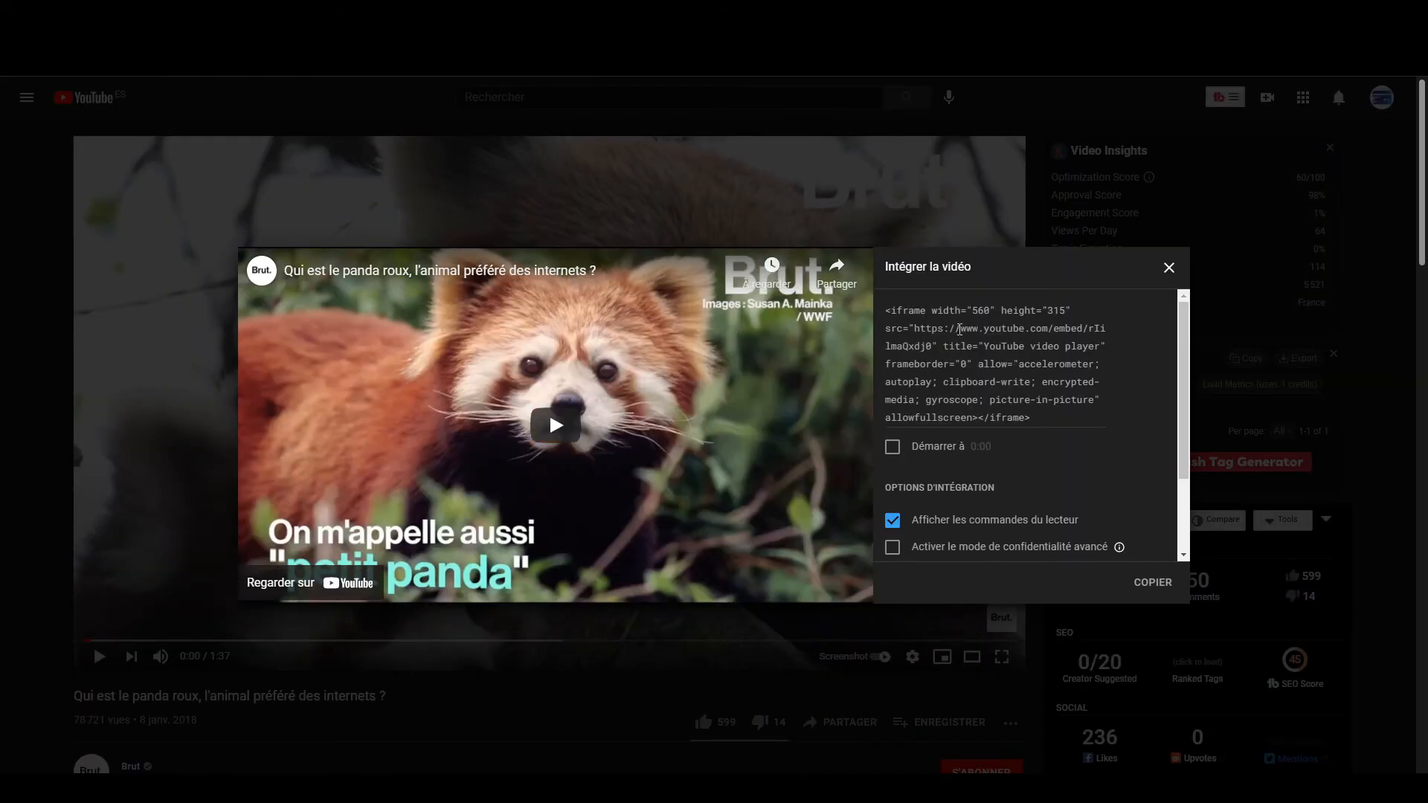
left_click(959, 329)
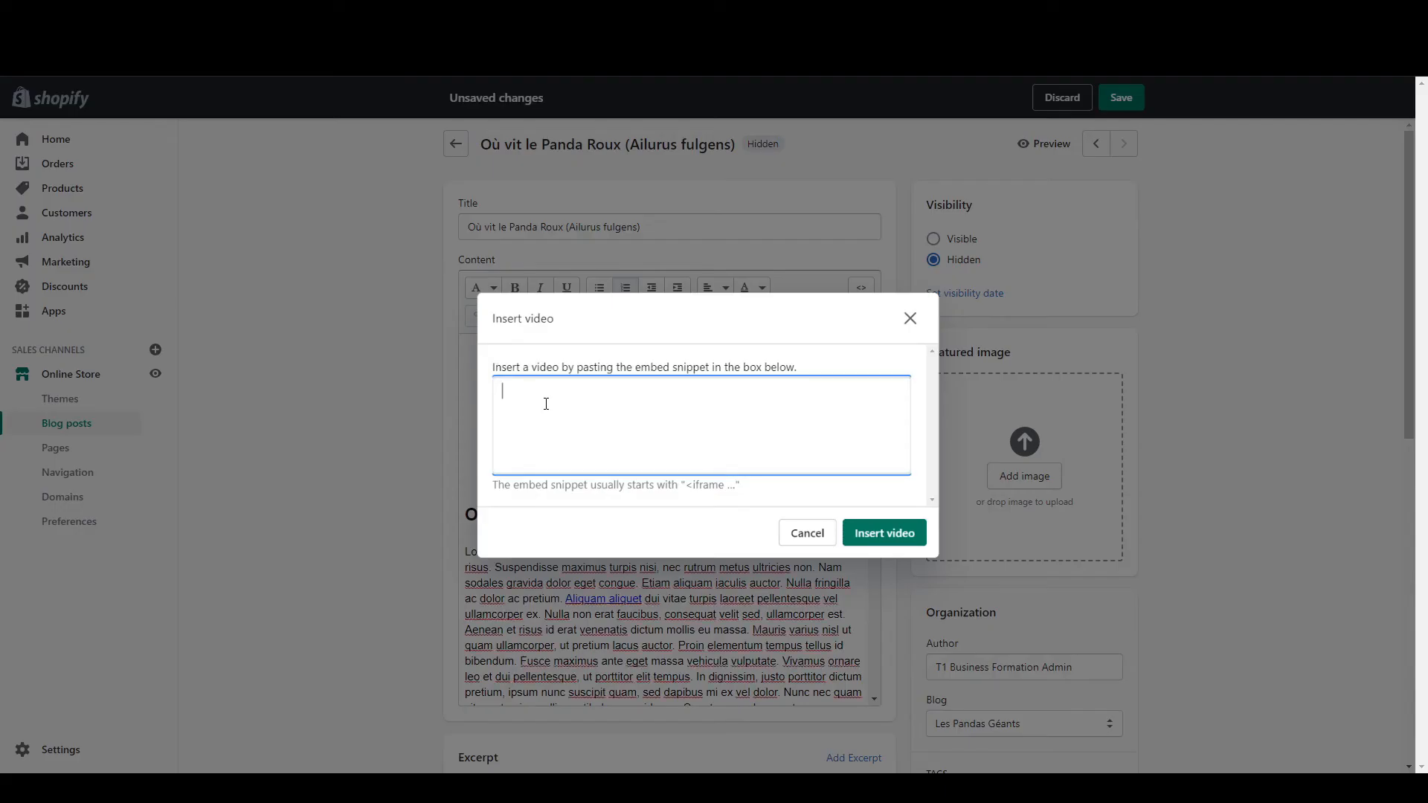
Step: Back in Shopify, paste the YouTube iframe snippet as the embed code and insert the video below the table of contents
type("<iframe width=\"560\" height=\"315\" src=\"https://www.youtube.com/embed/rlilmaQxdj0\" title=\"YouTube video player\" frameborder=\"0\" allow=\"accelerometer; autoplay; clipboard-write; encrypted-media; gyroscope; picture-in-picture\" allowfullscreen></iframe>")
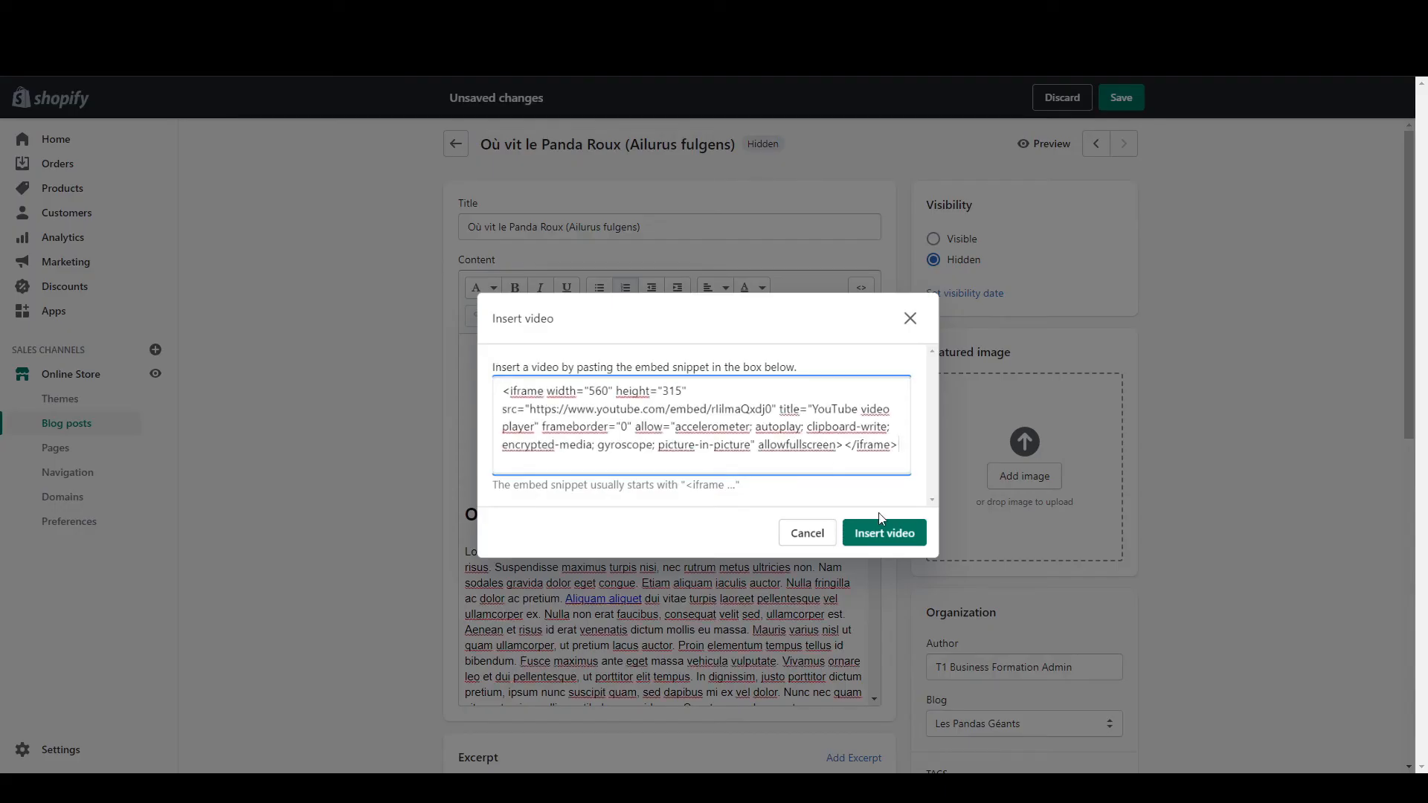
left_click(883, 534)
scroll(672, 446, "up", 1)
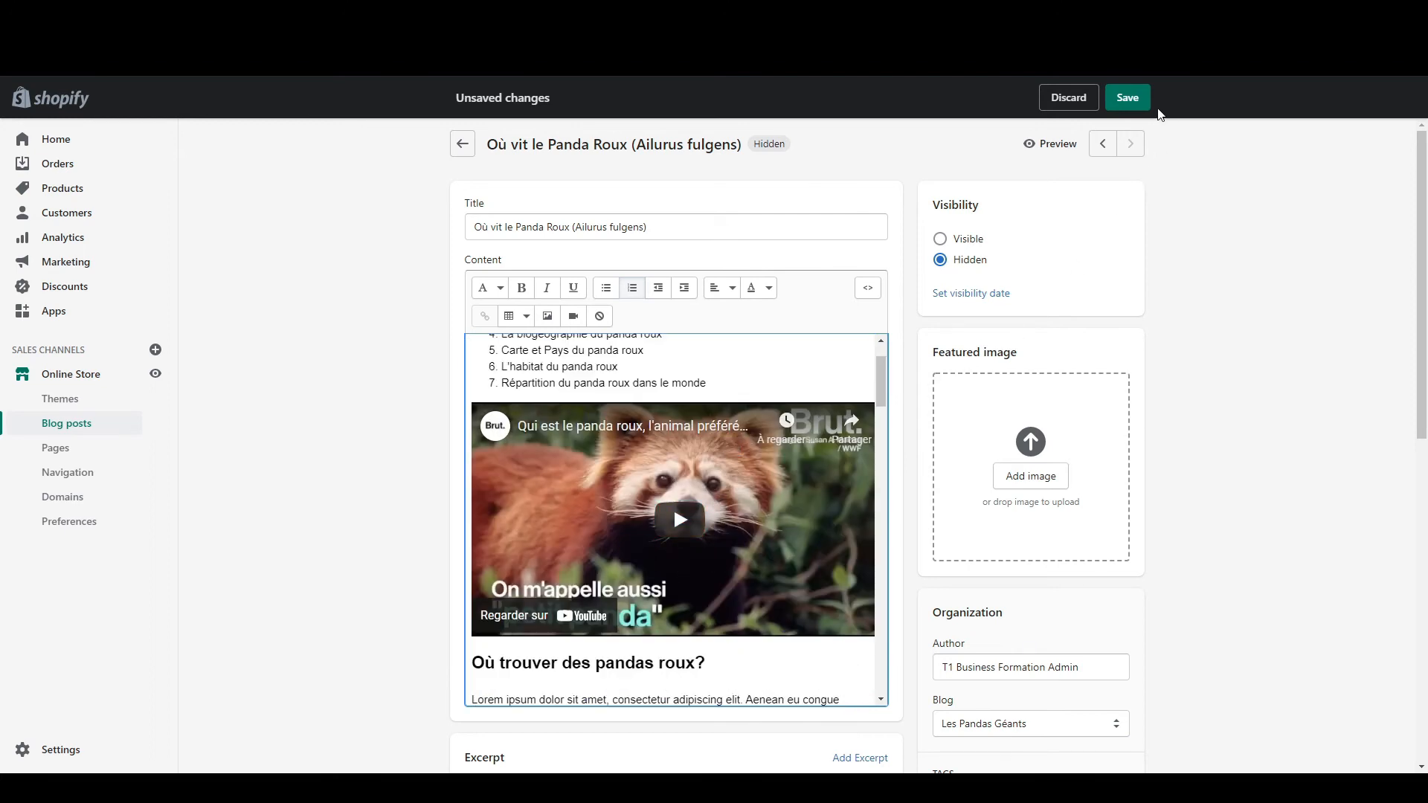
Step: Save the post and preview the embedded video together with the surrounding table of contents and sections
left_click(1128, 97)
left_click(1048, 143)
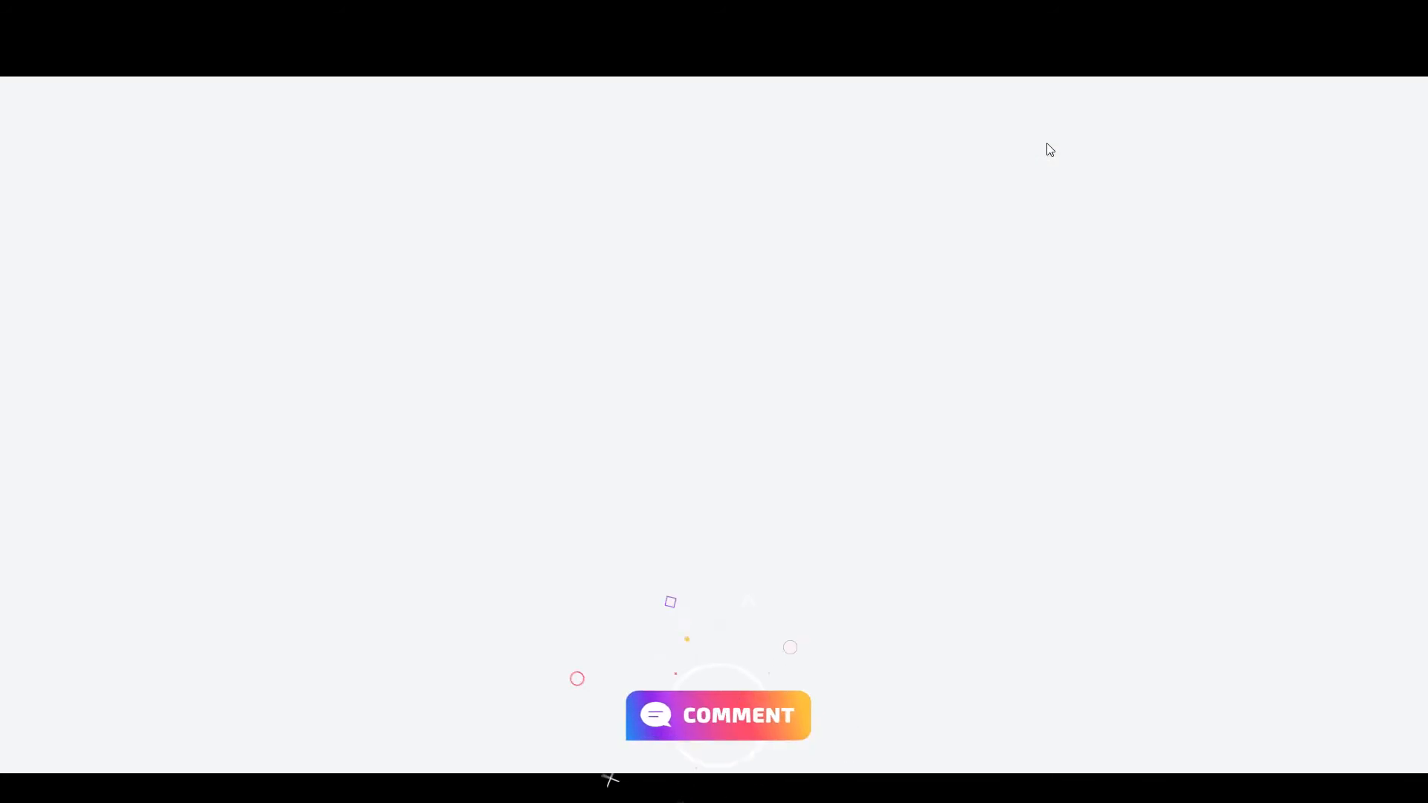
scroll(1049, 149, "down", 1)
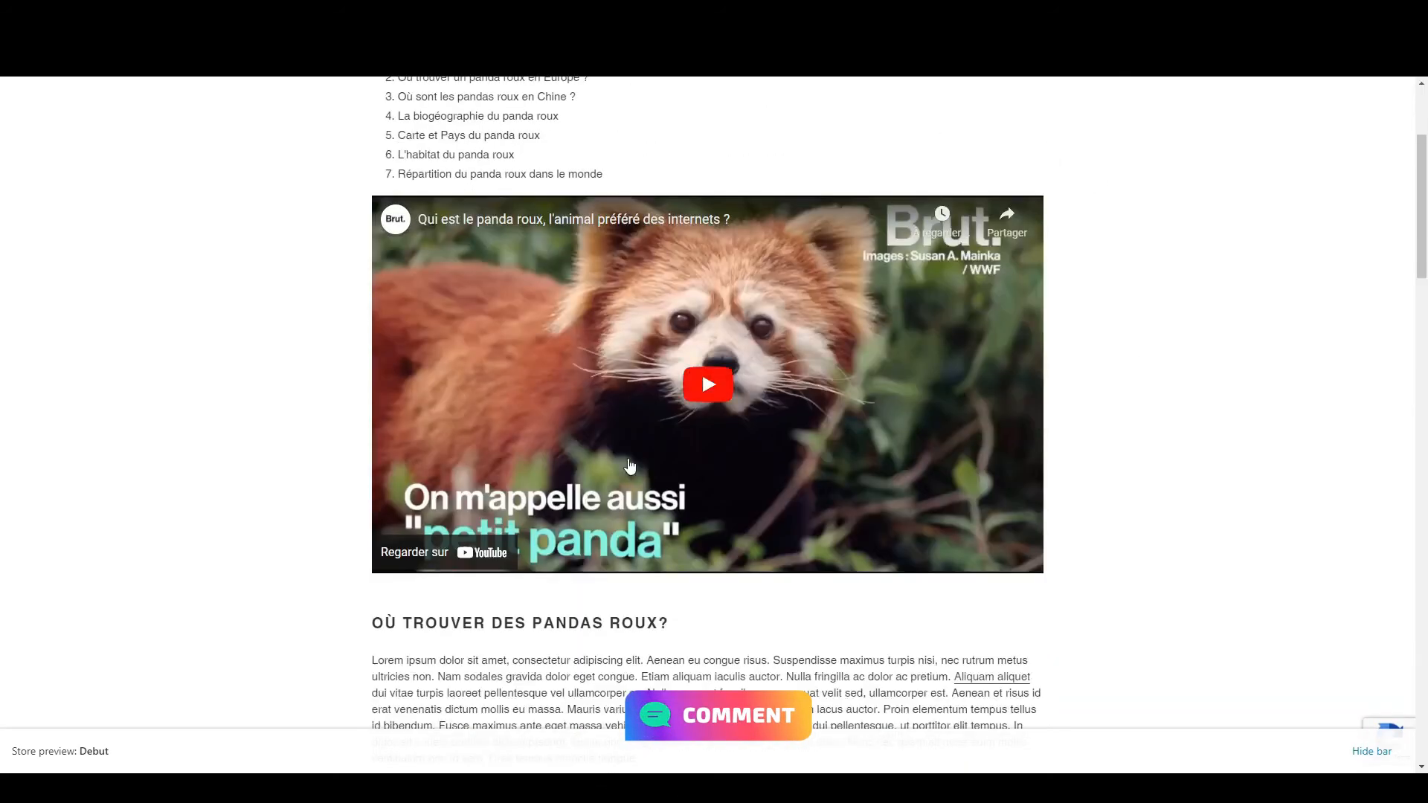
scroll(1038, 465, "up", 3)
scroll(1034, 466, "down", 6)
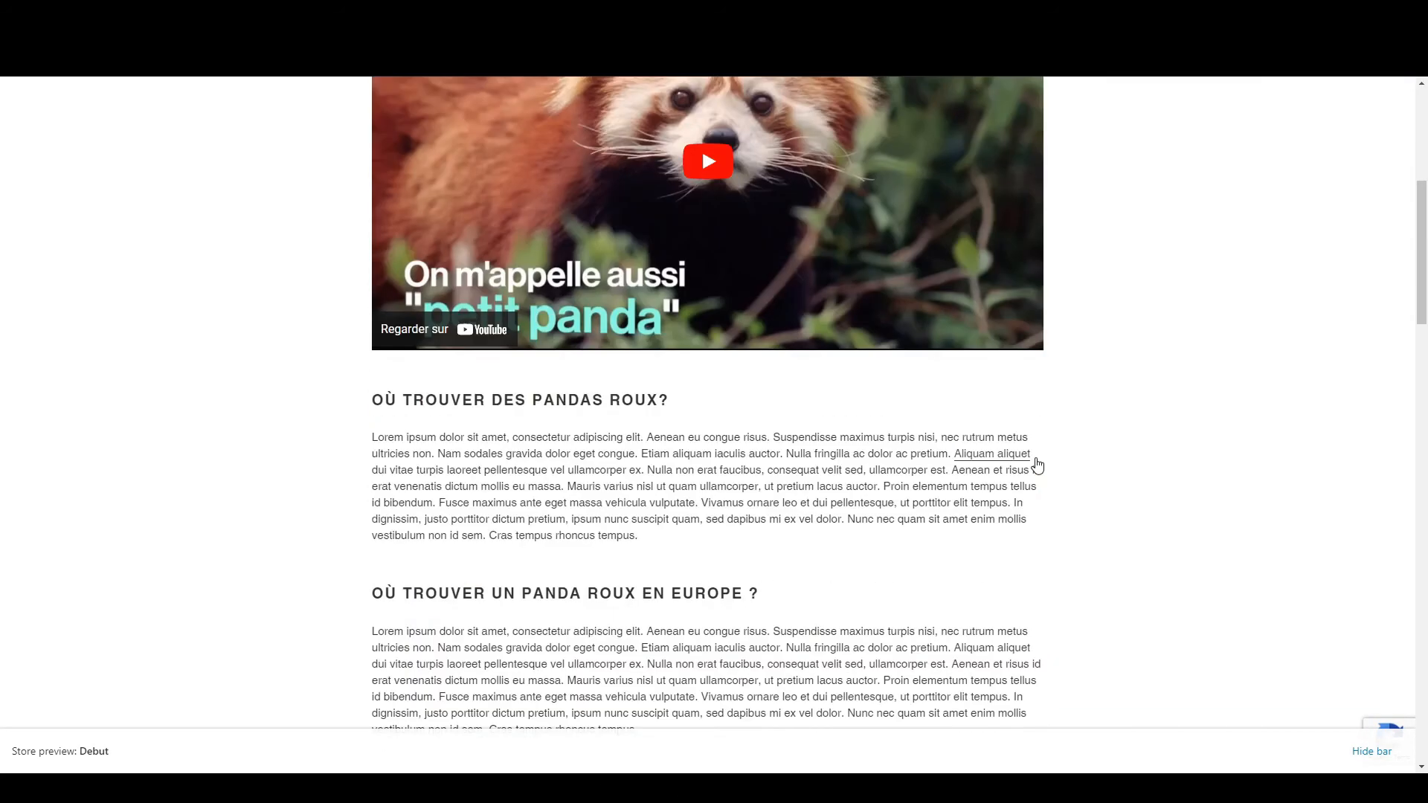
scroll(633, 352, "up", 3)
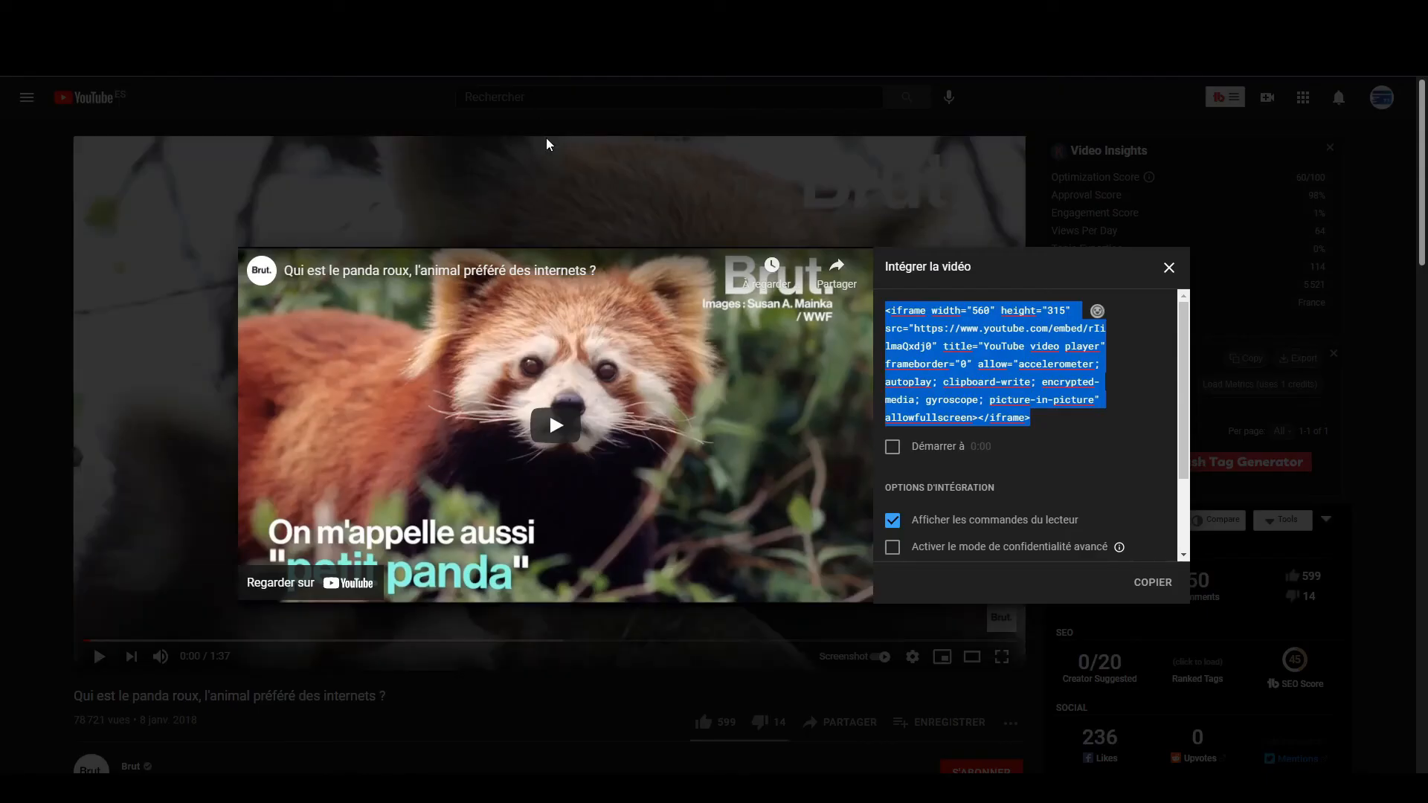
Step: Return to YouTube, close the video's embed code and examine the video's description and comments
left_click(1266, 151)
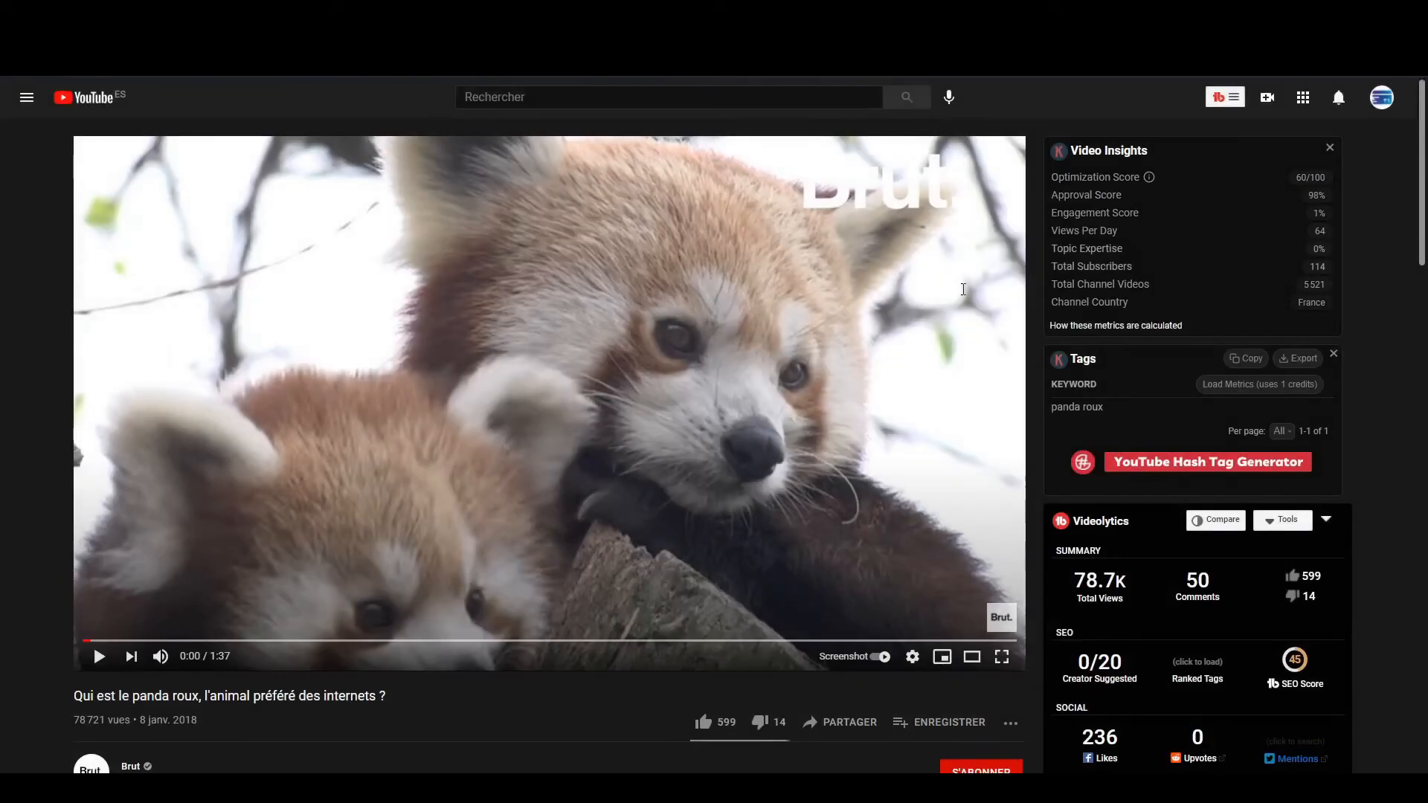
scroll(782, 293, "down", 1)
scroll(782, 299, "down", 2)
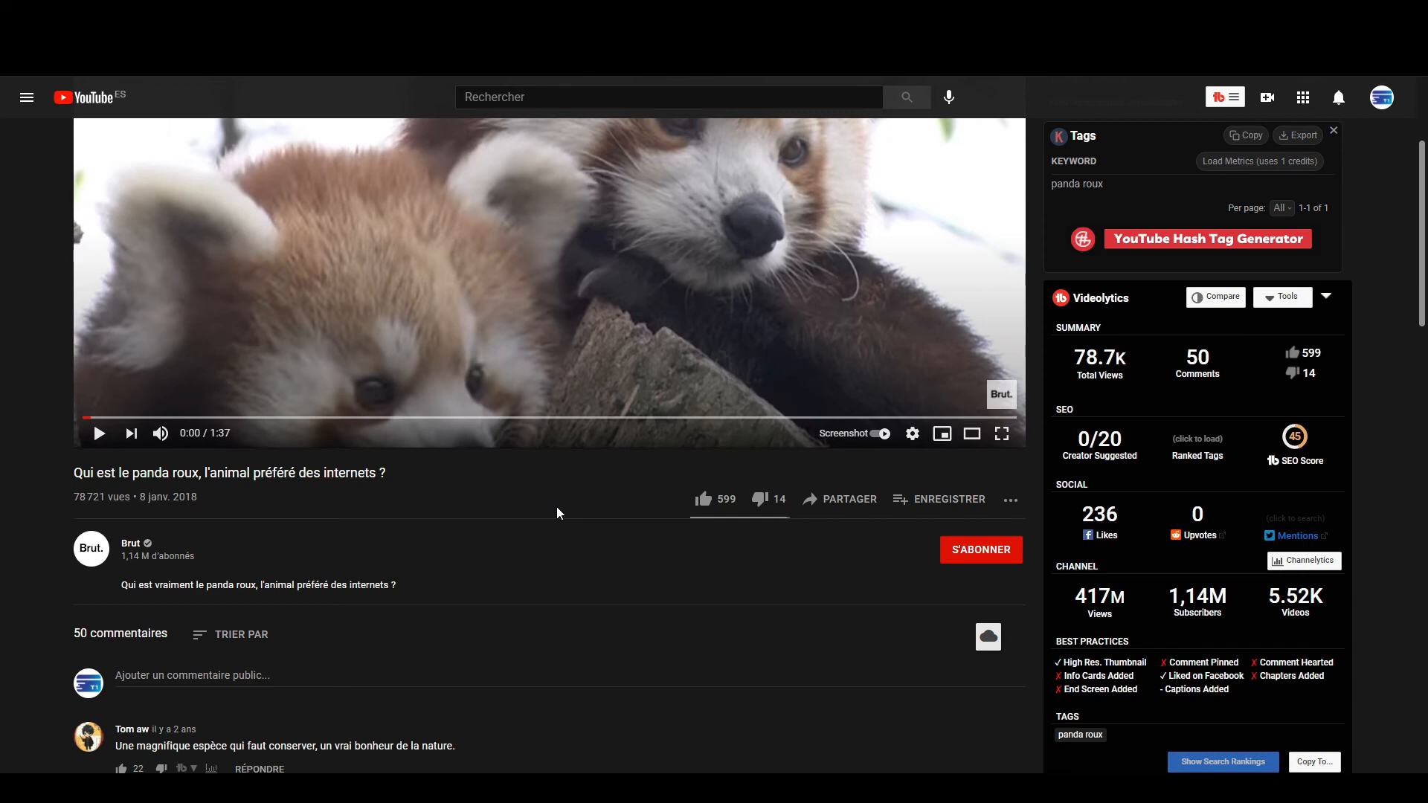
Step: Set the post's search engine page title to "Où vit le Panda Roux | Boutique Panda"
scroll(731, 491, "down", 15)
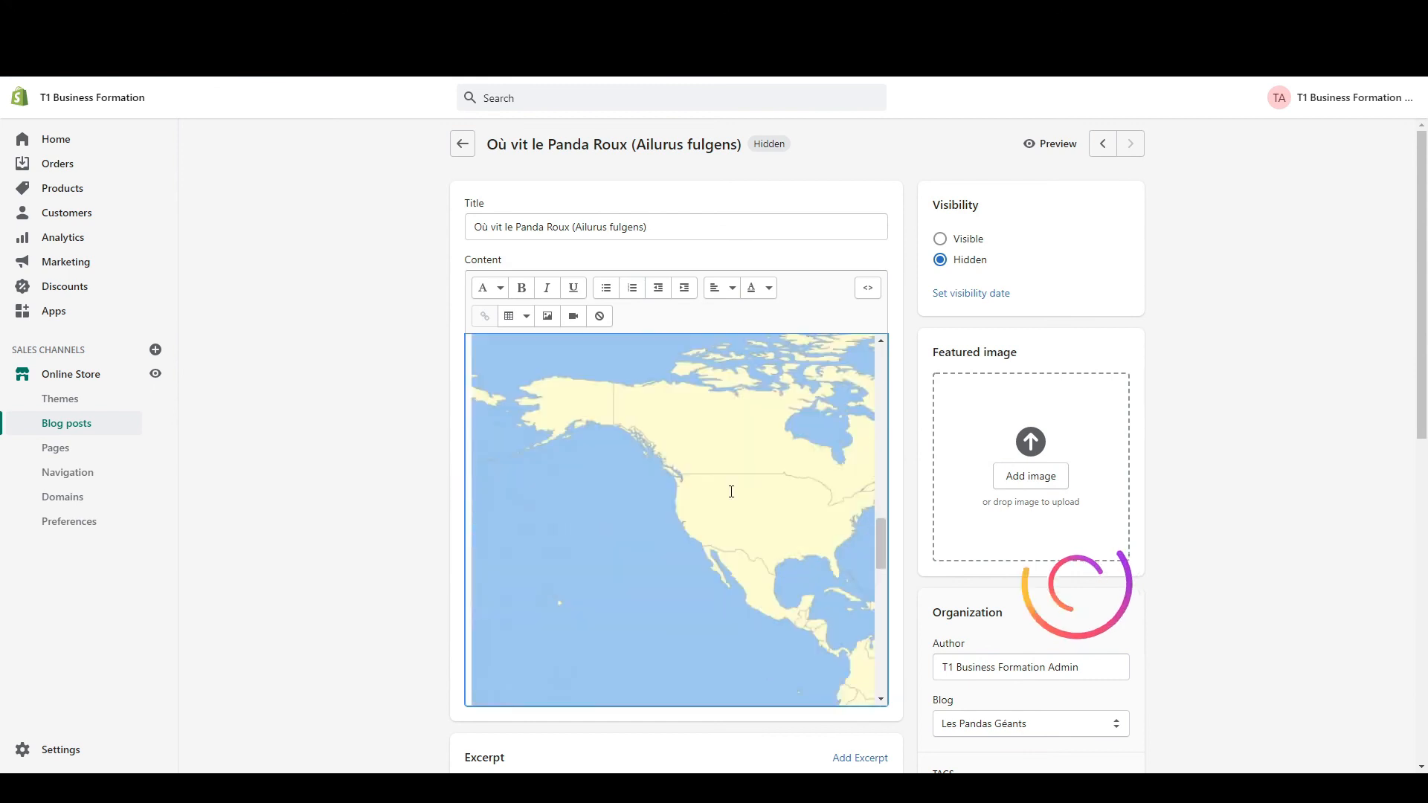
scroll(731, 492, "down", 12)
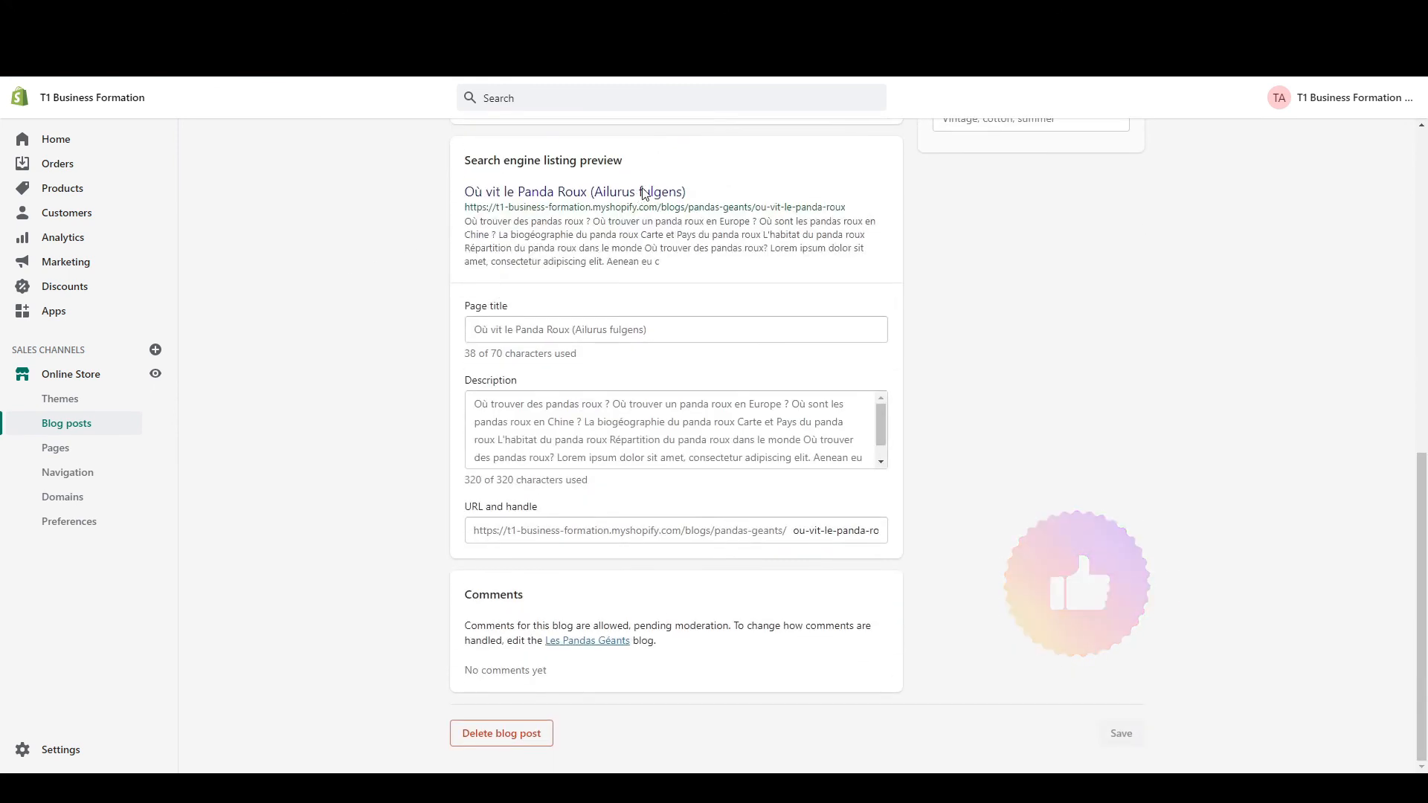
left_click_drag(686, 193, 460, 193)
key("ctrl+c")
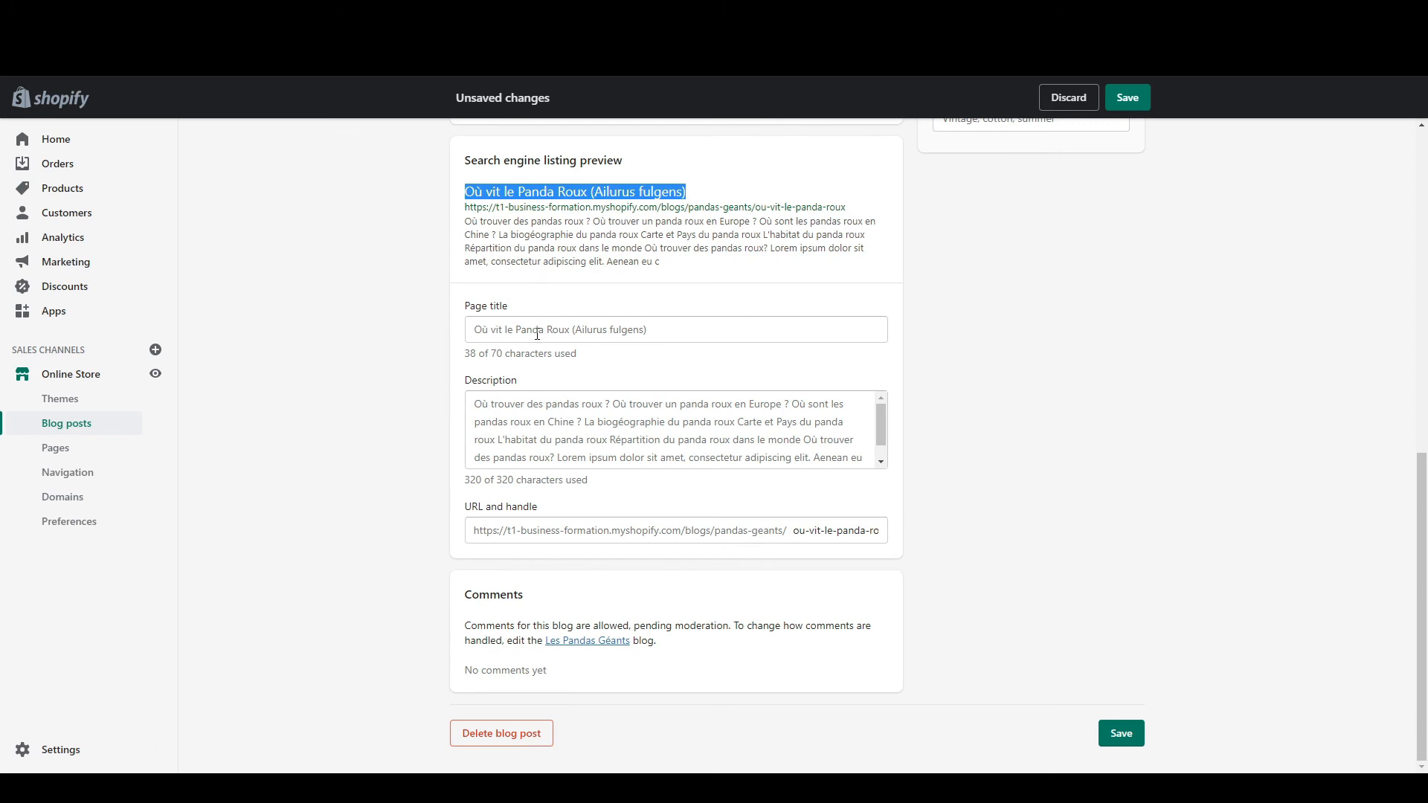
left_click(537, 331)
key("ctrl+v")
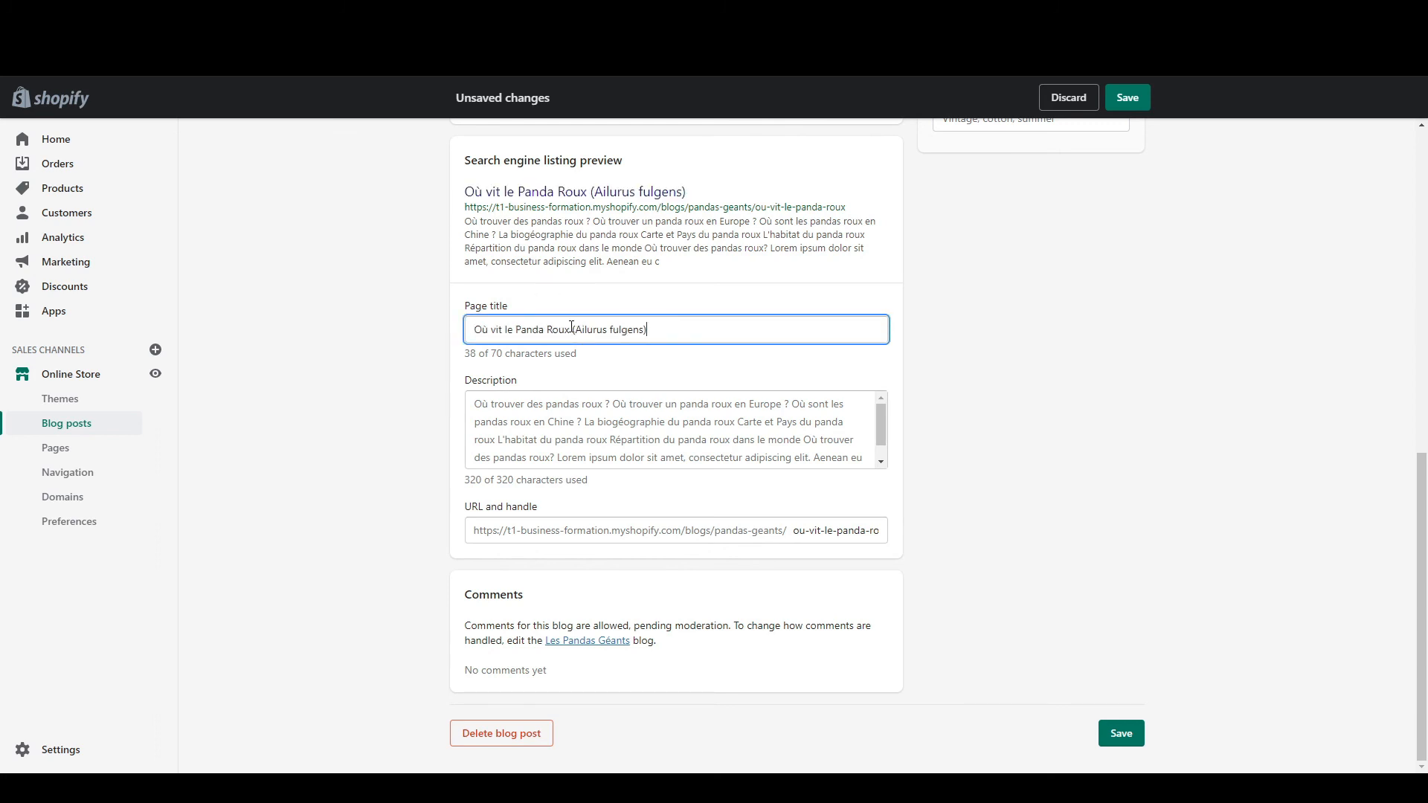
left_click_drag(570, 330, 728, 330)
key("BackSpace")
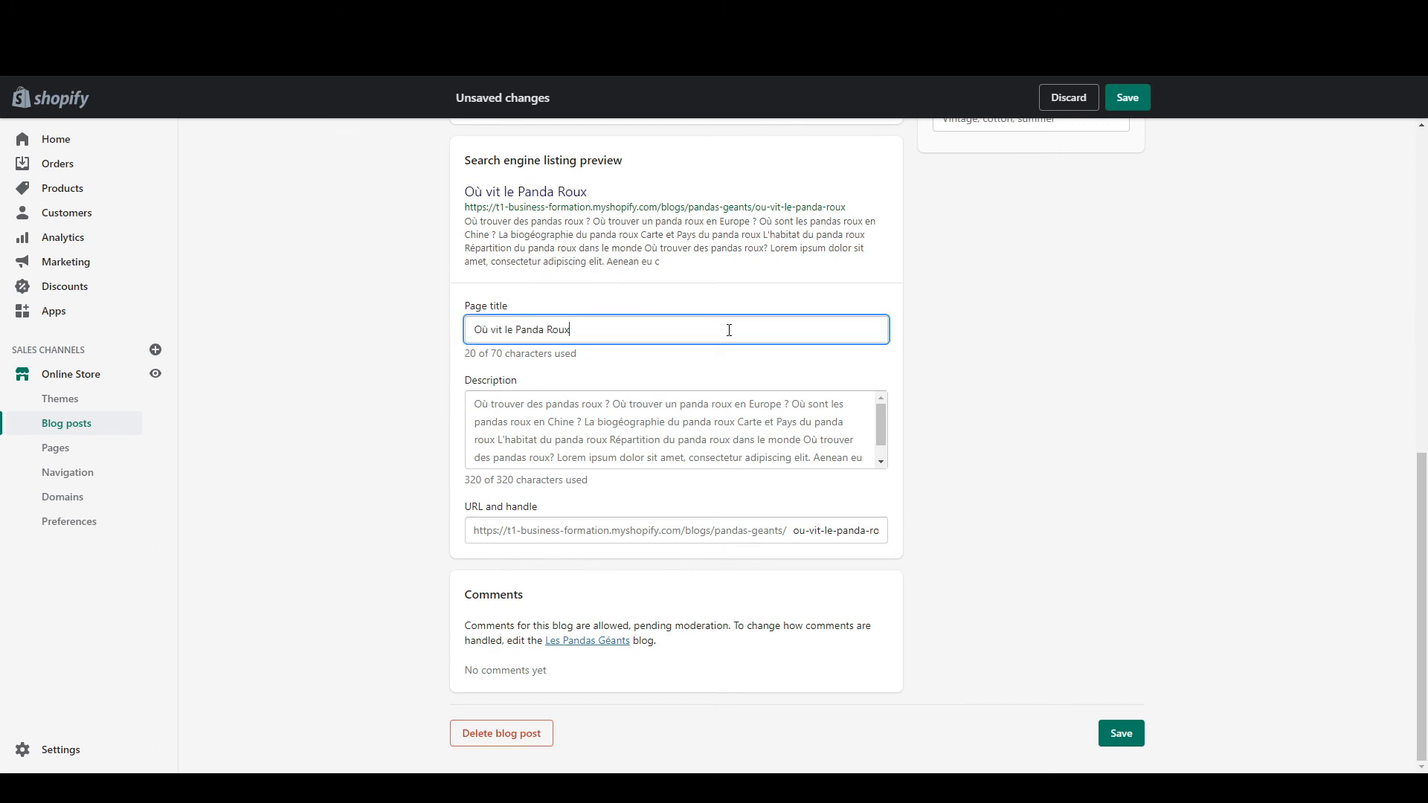
type("| Boutiqu")
type("e Panda")
Step: Set the search engine description to "Où vit le Panda Roux? Cet animal discret et furtif se cache dans certaines forêts d'Asie. Apprenez à le connaitre et devenez un expert à son sujet."
double_click(625, 437)
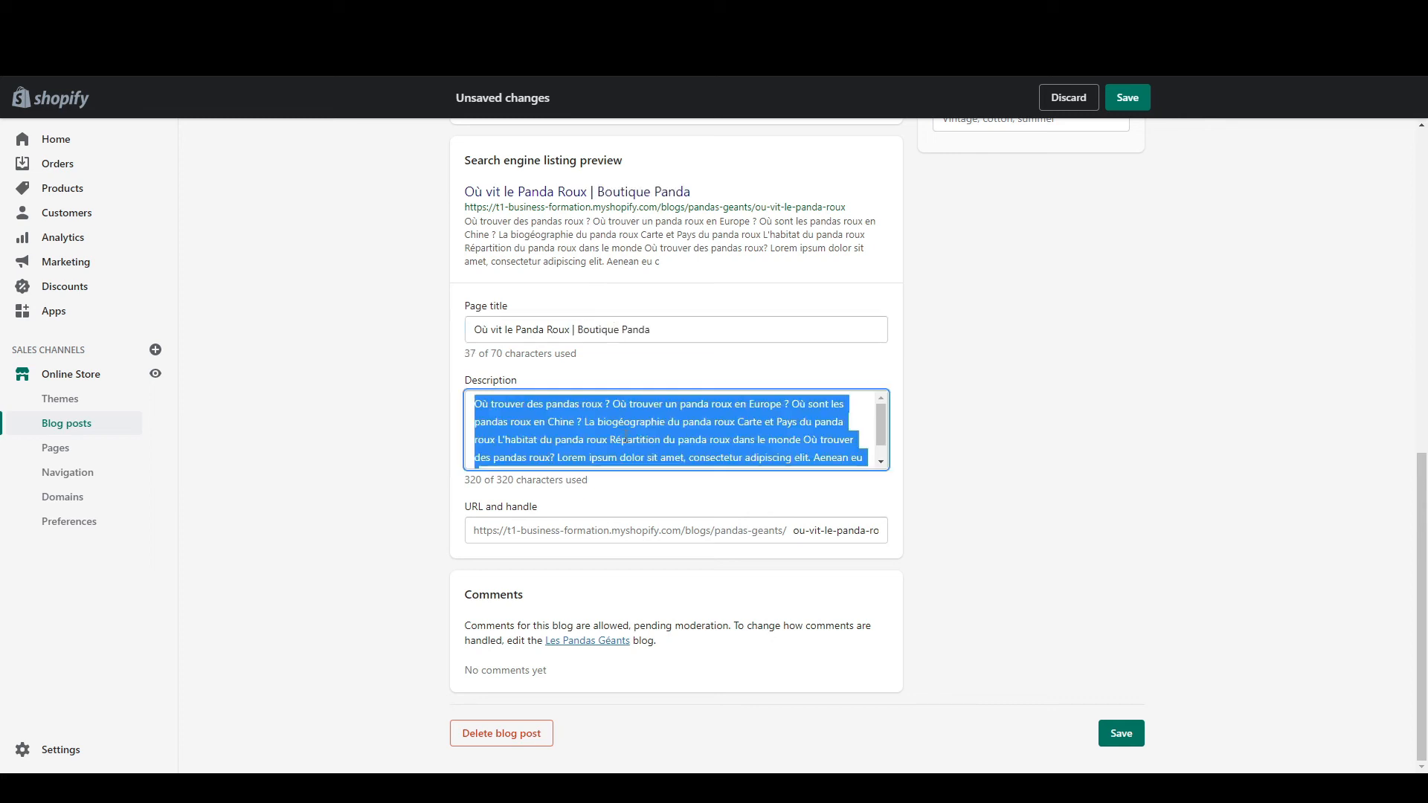
left_click(626, 437)
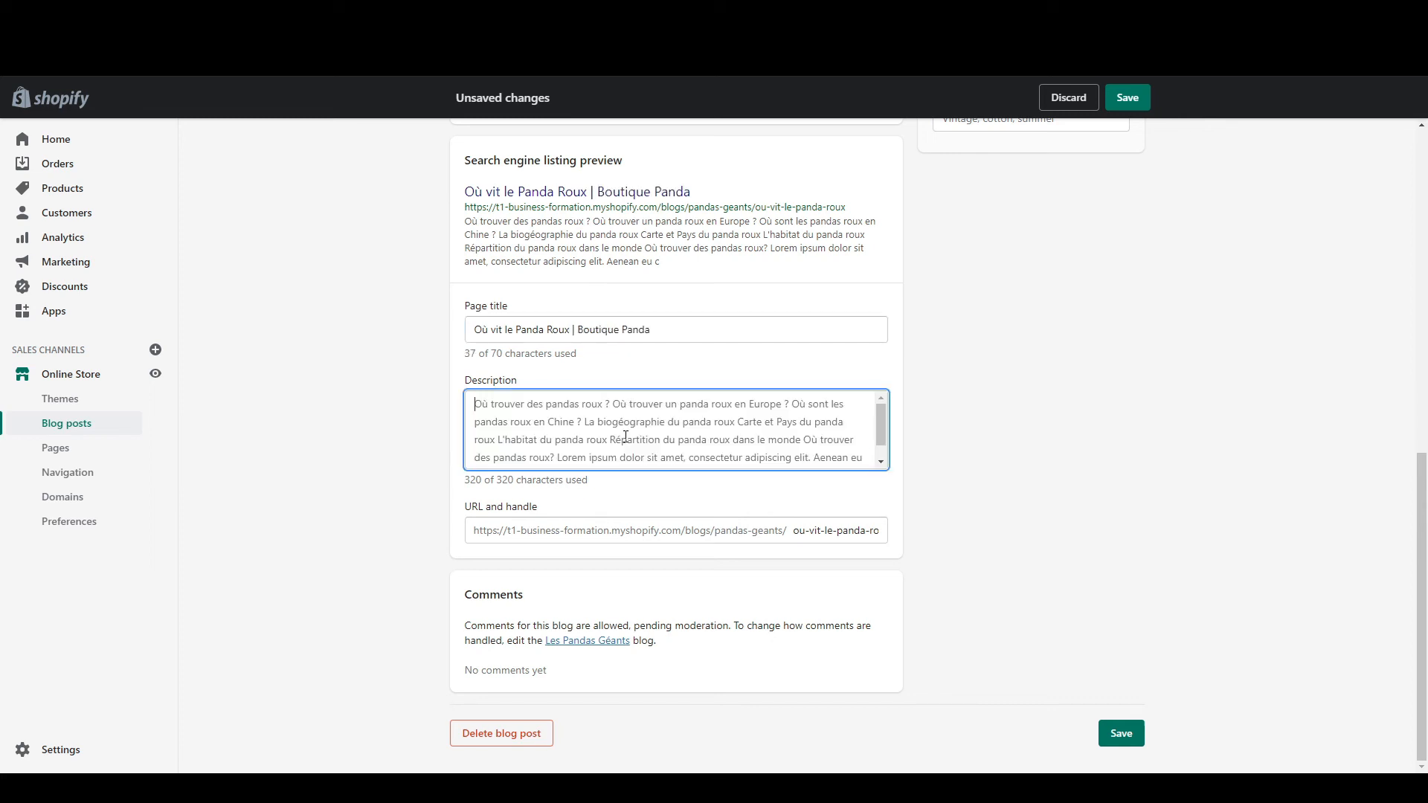
key("ctrl+v")
Step: Examine the post's URL handle and the full address shown in the search engine listing preview
left_click(885, 533)
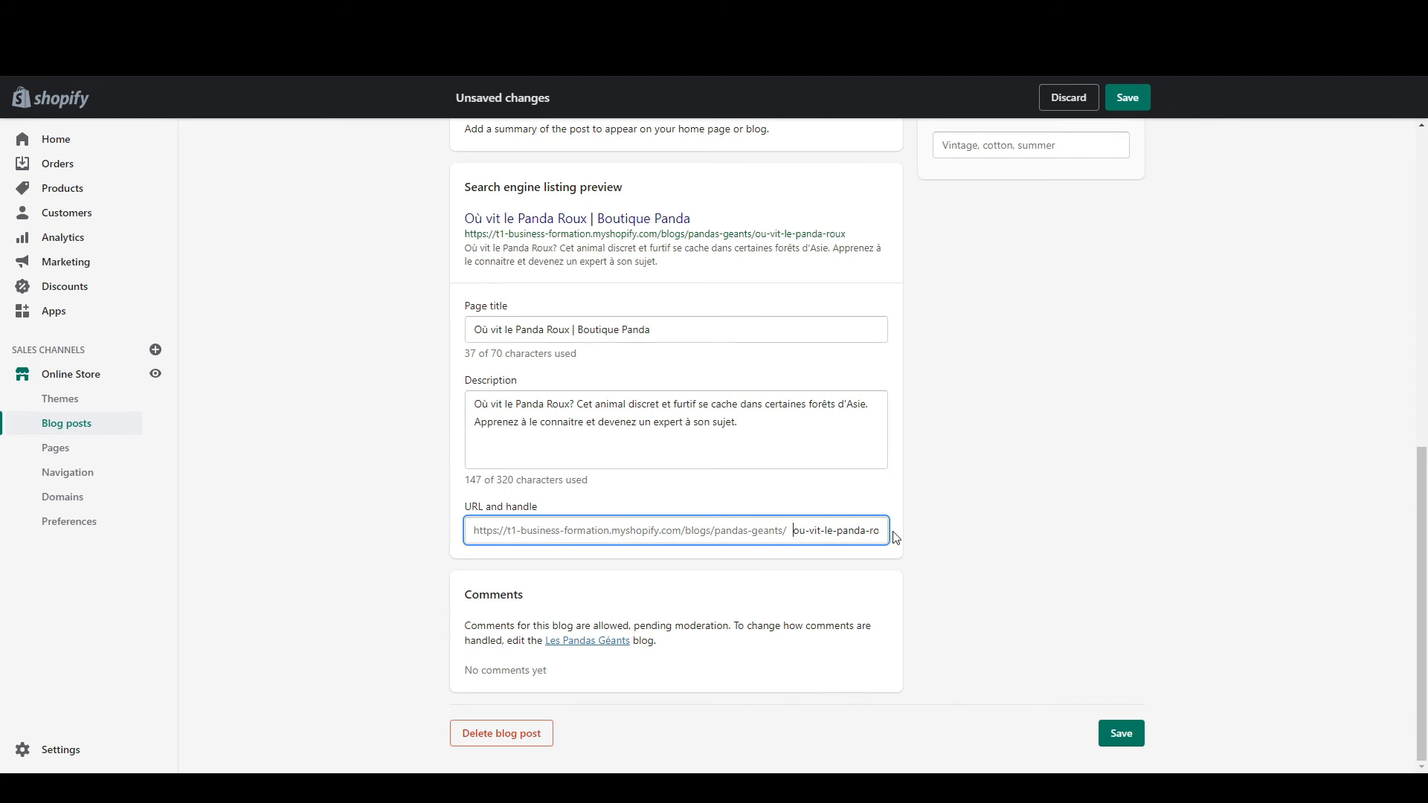
left_click(796, 529)
left_click_drag(796, 529, 950, 535)
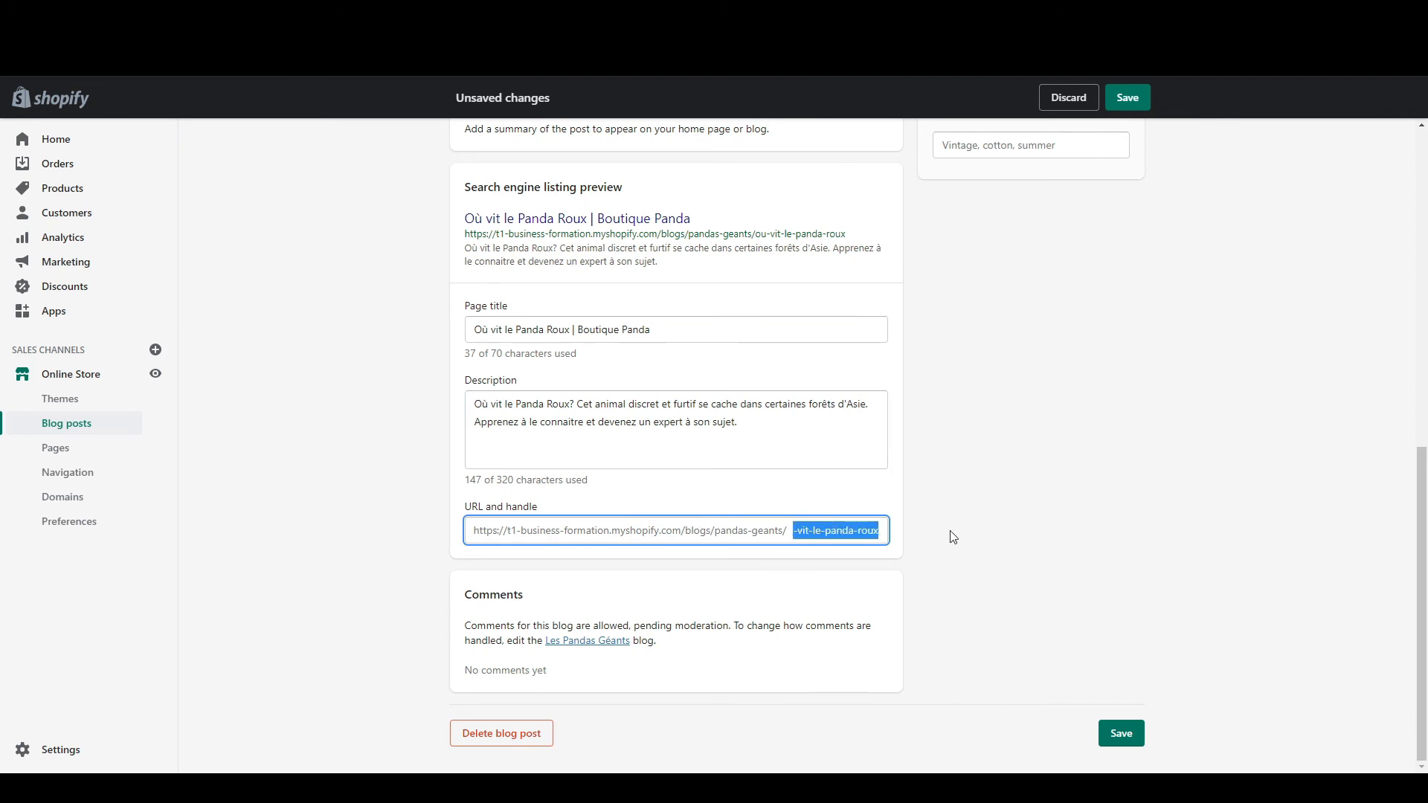
triple_click(834, 531)
triple_click(853, 534)
key("Home")
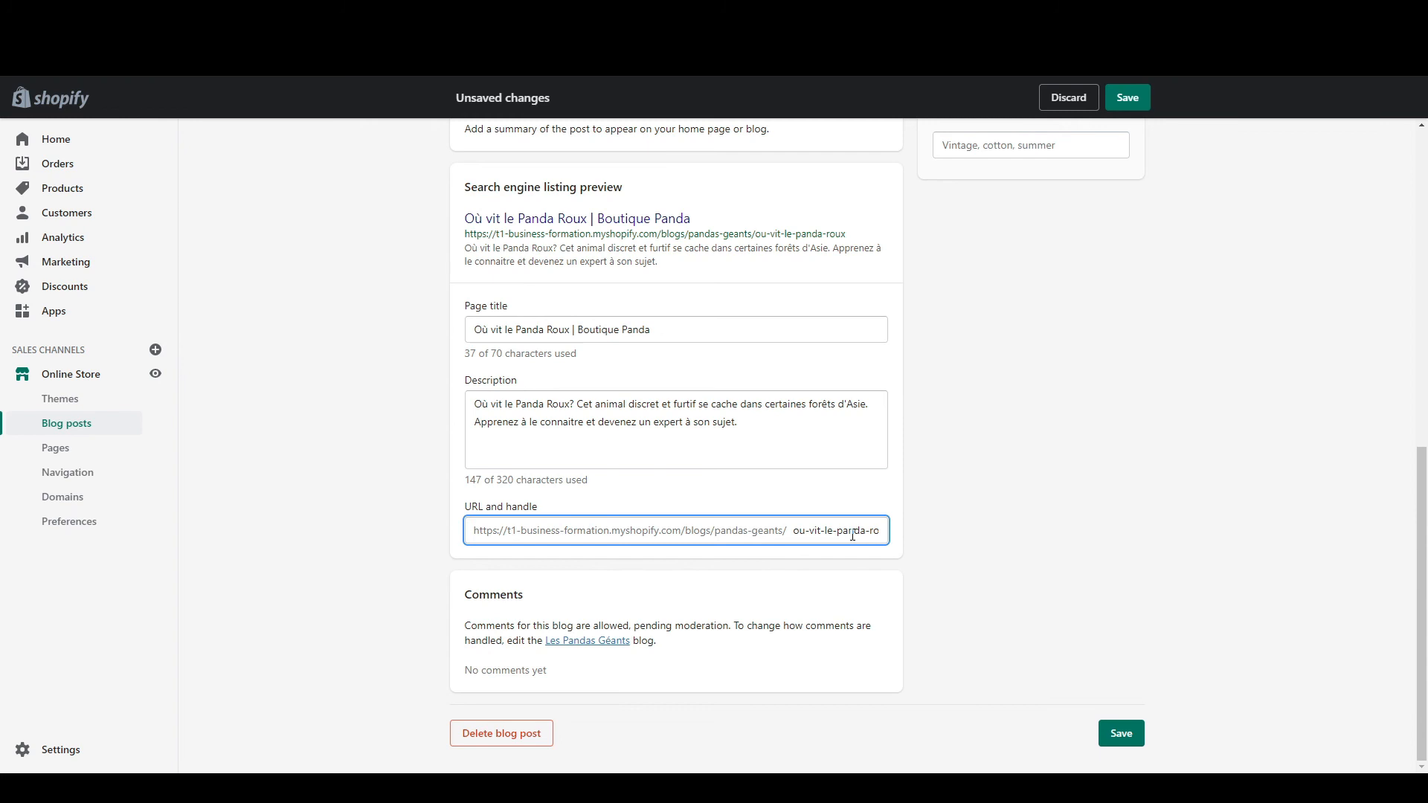
left_click(920, 520)
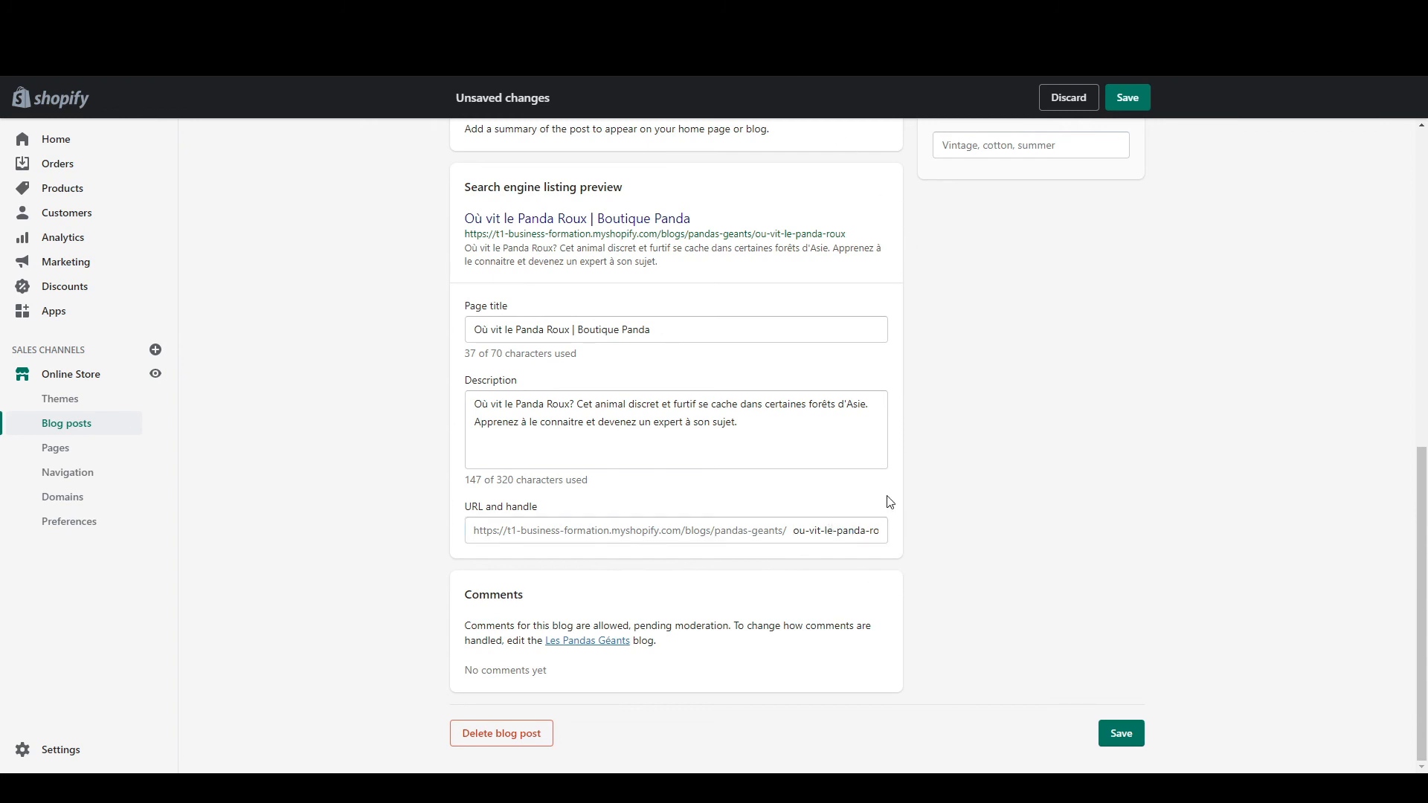
left_click_drag(852, 234, 471, 229)
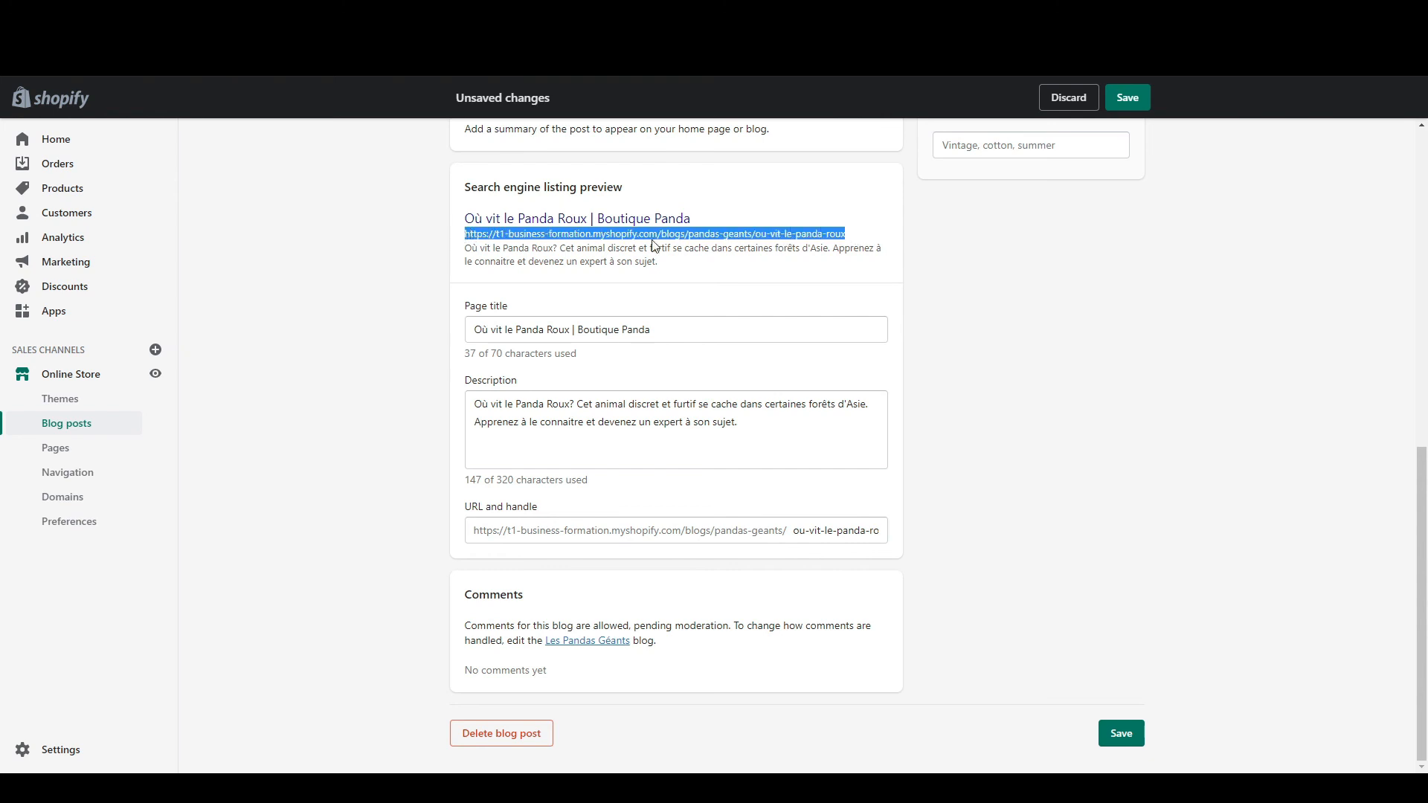
left_click(753, 231)
left_click_drag(756, 235, 858, 237)
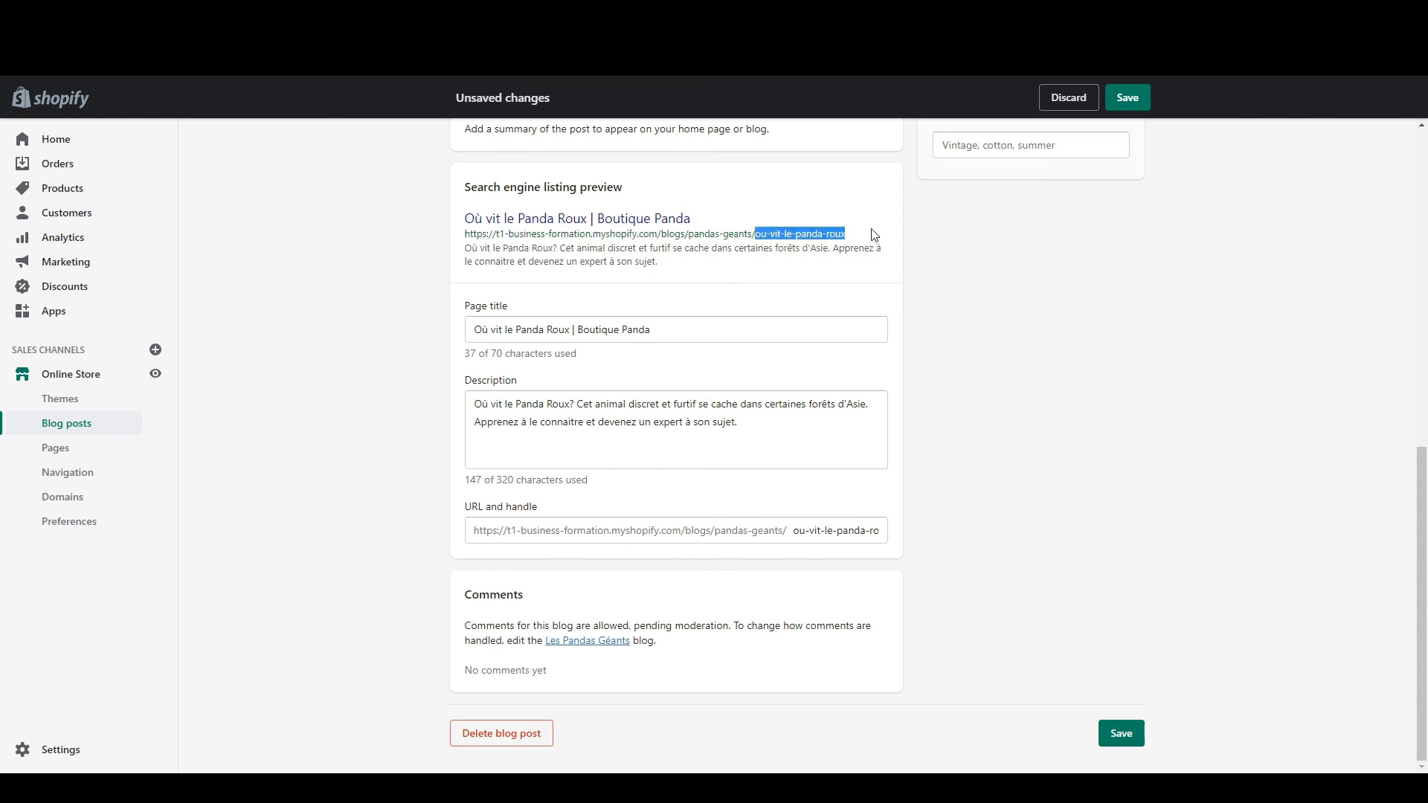
left_click(871, 229)
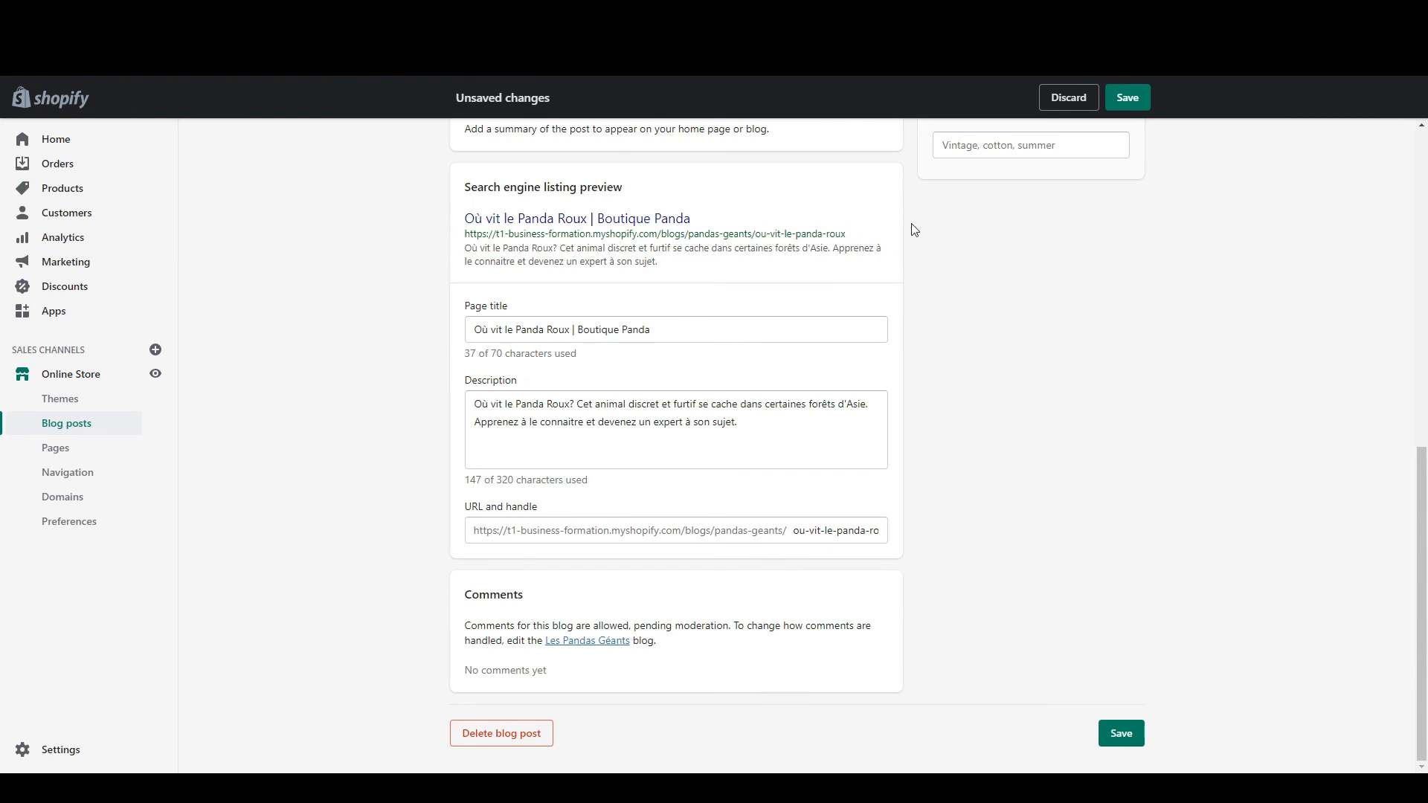
Step: Add the tag "Habitat" to the blog post
scroll(1016, 286, "up", 4)
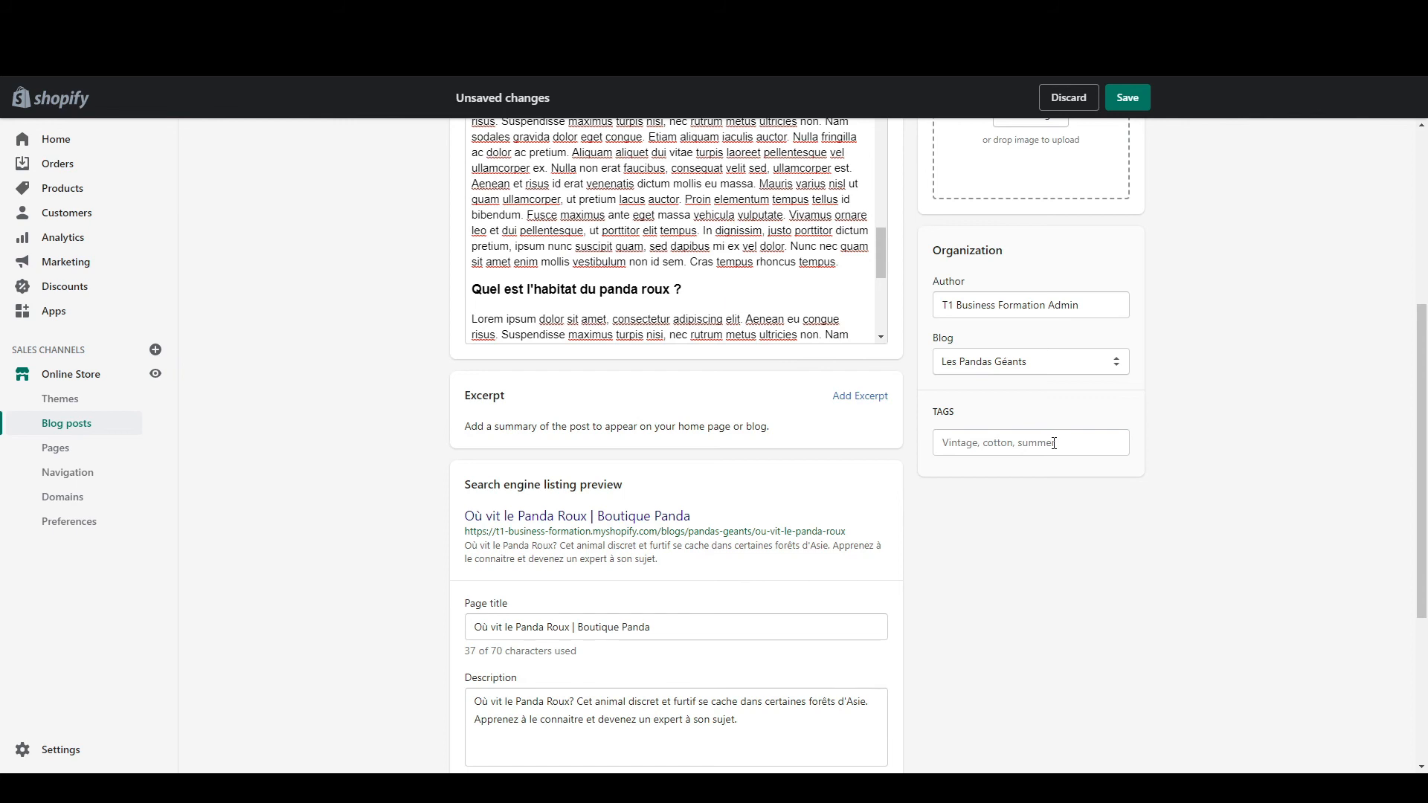
scroll(1053, 443, "up", 1)
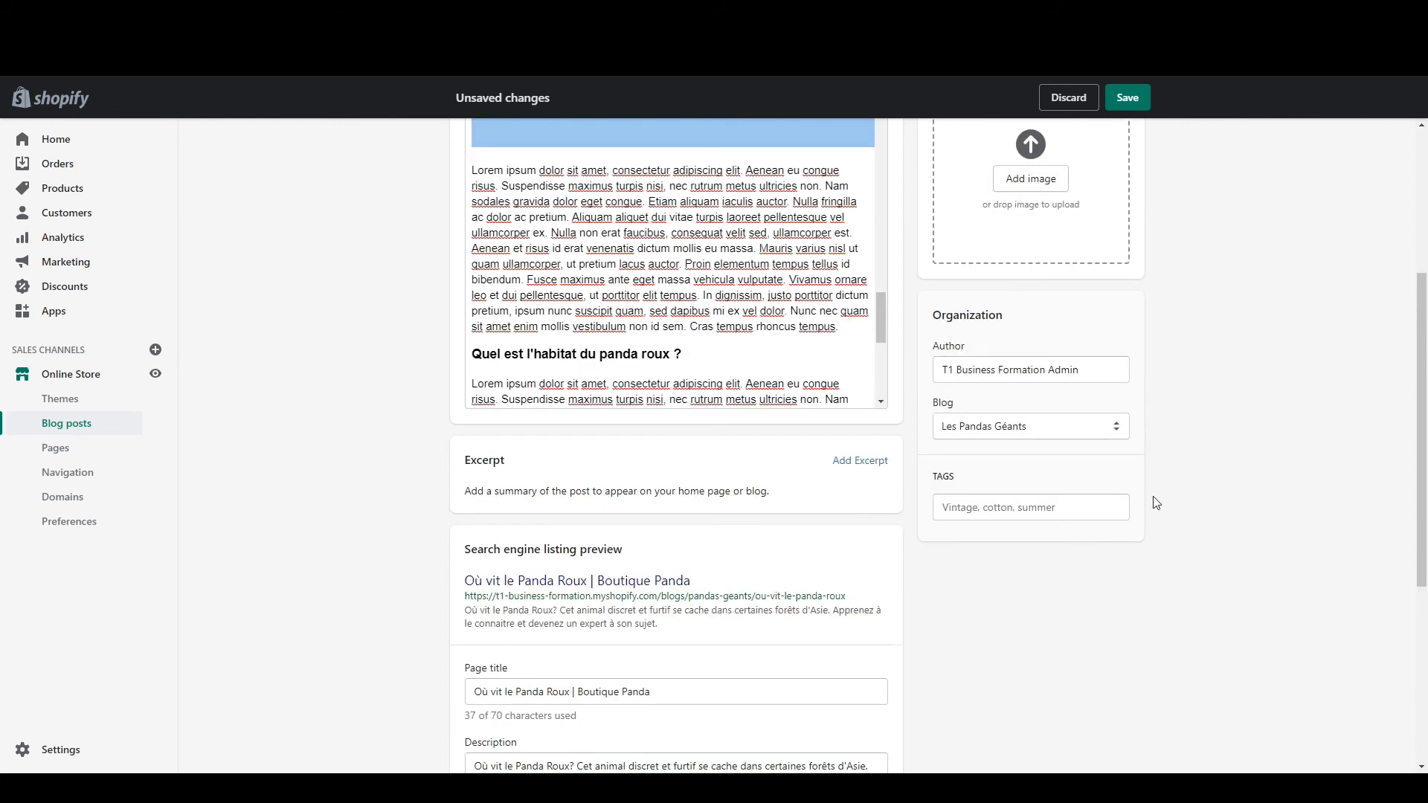
left_click(1070, 512)
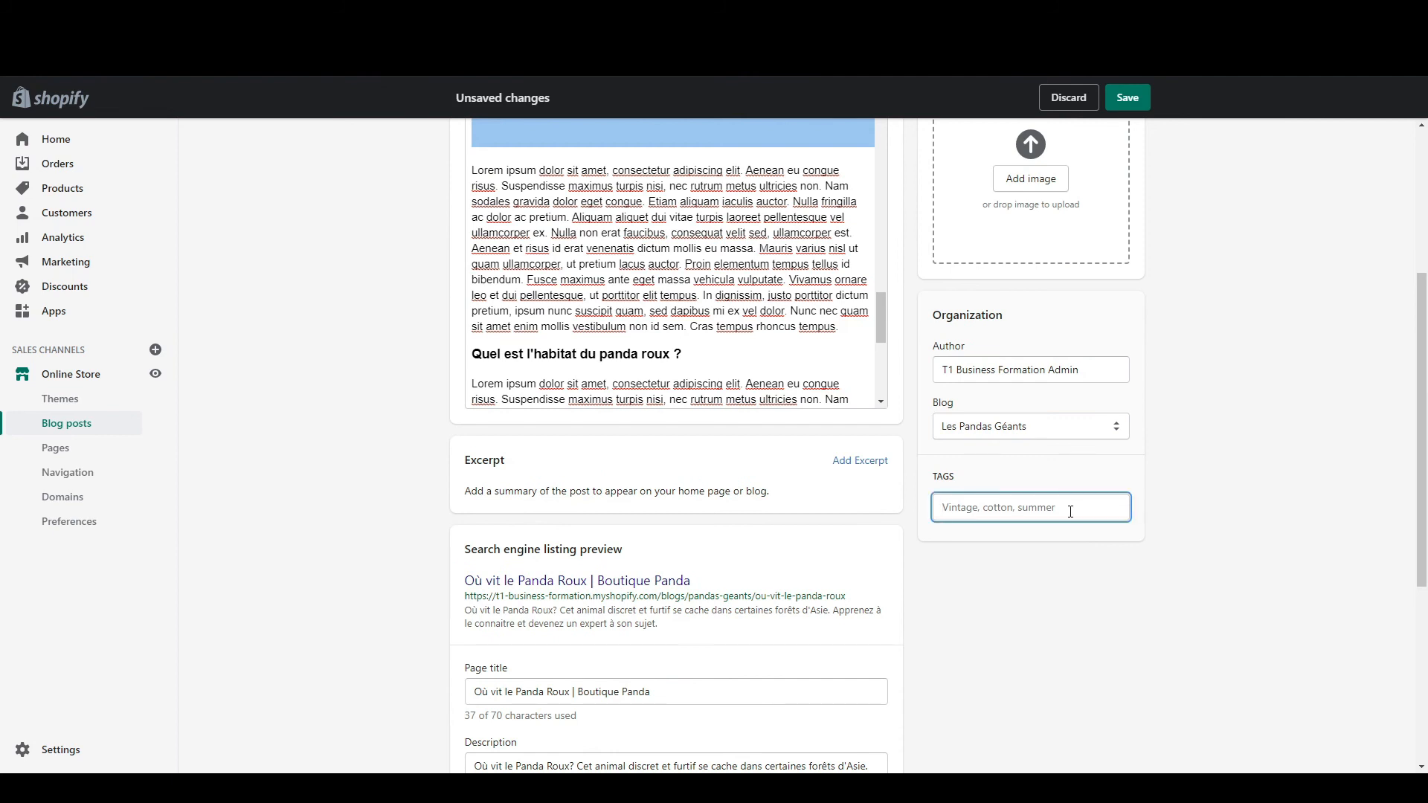
type("Habitat")
key("Return")
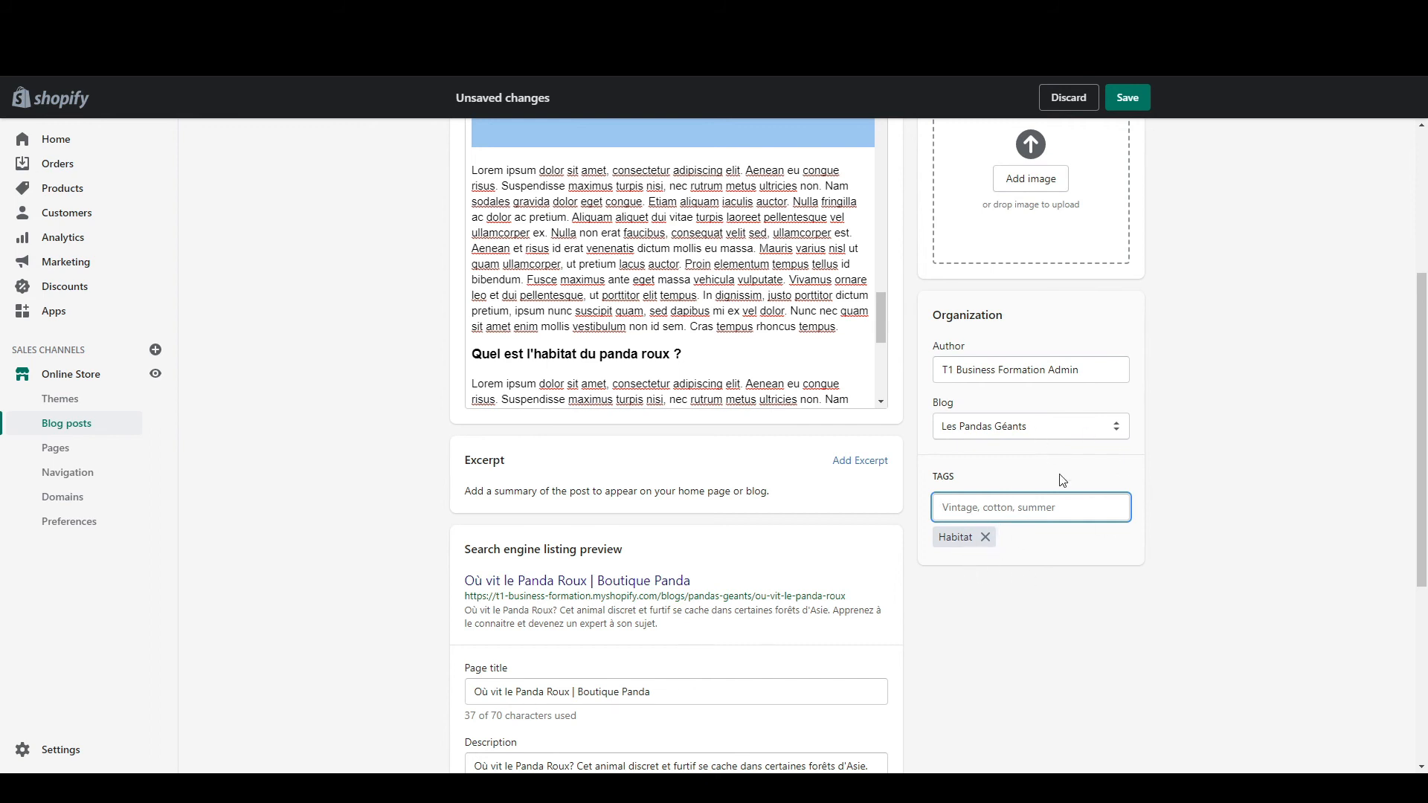
Step: Assign the post to the "Les Pandas Roux" blog
left_click(1013, 427)
left_click(1024, 475)
left_click(989, 507)
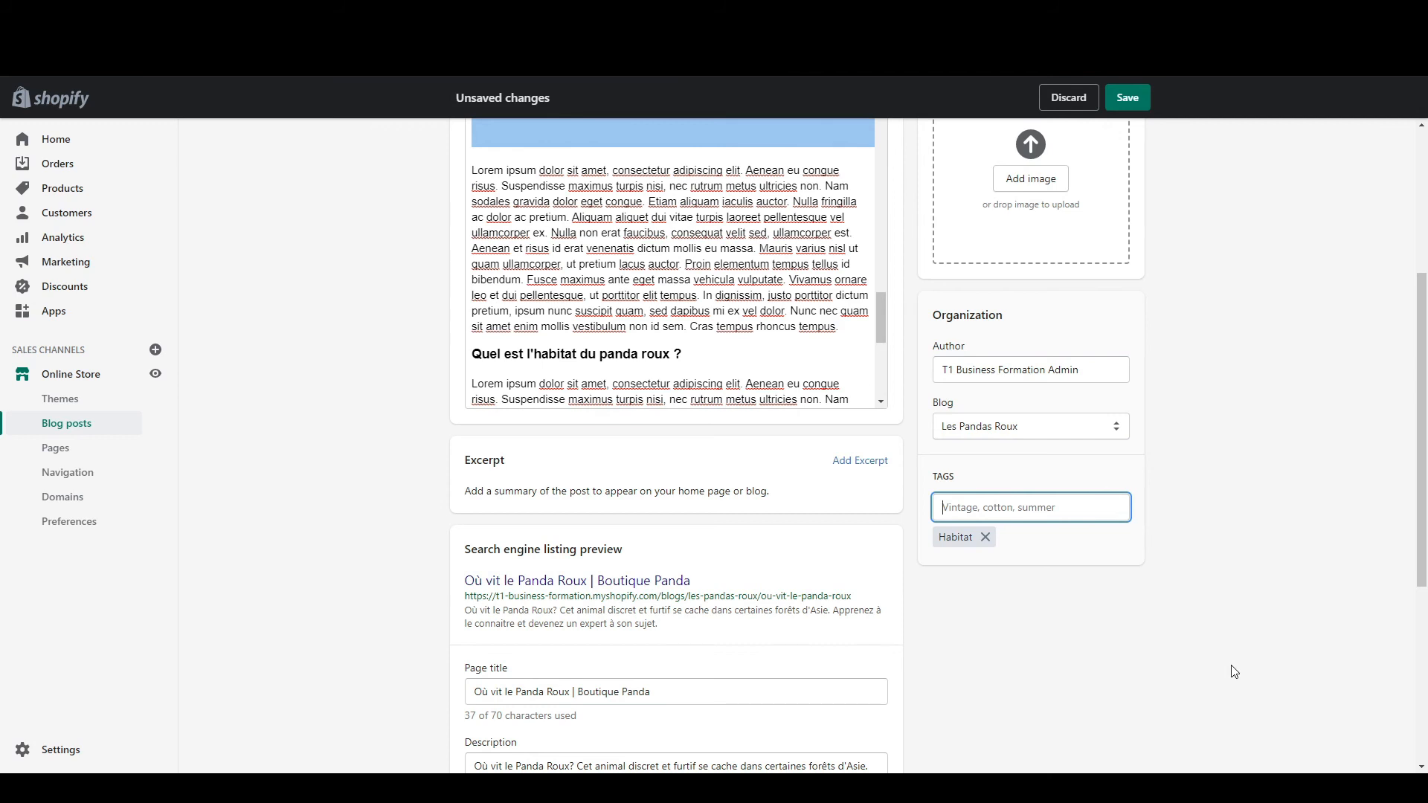
left_click(935, 479)
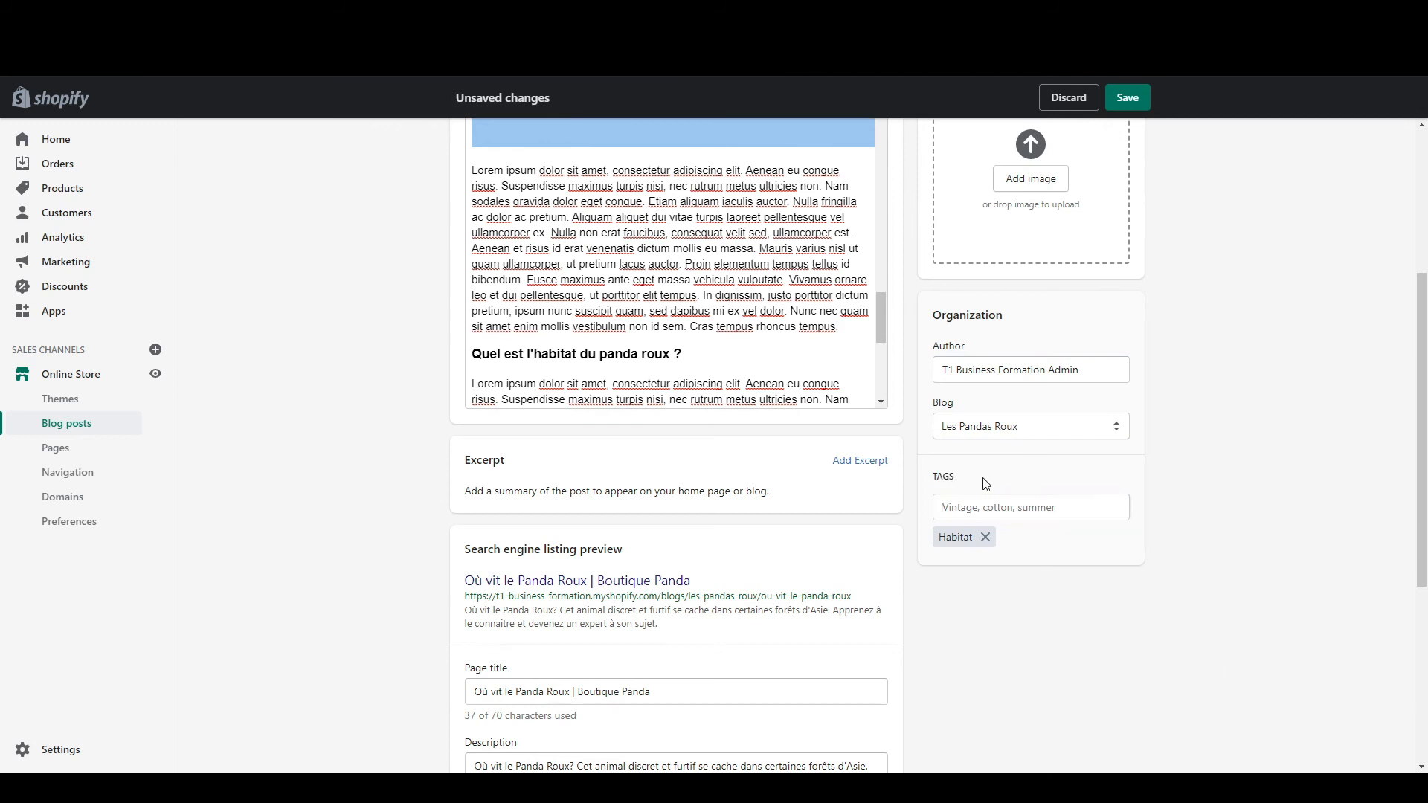
Step: Add the tags "Chine" and "Europe" to the blog post
left_click(1023, 509)
type("C")
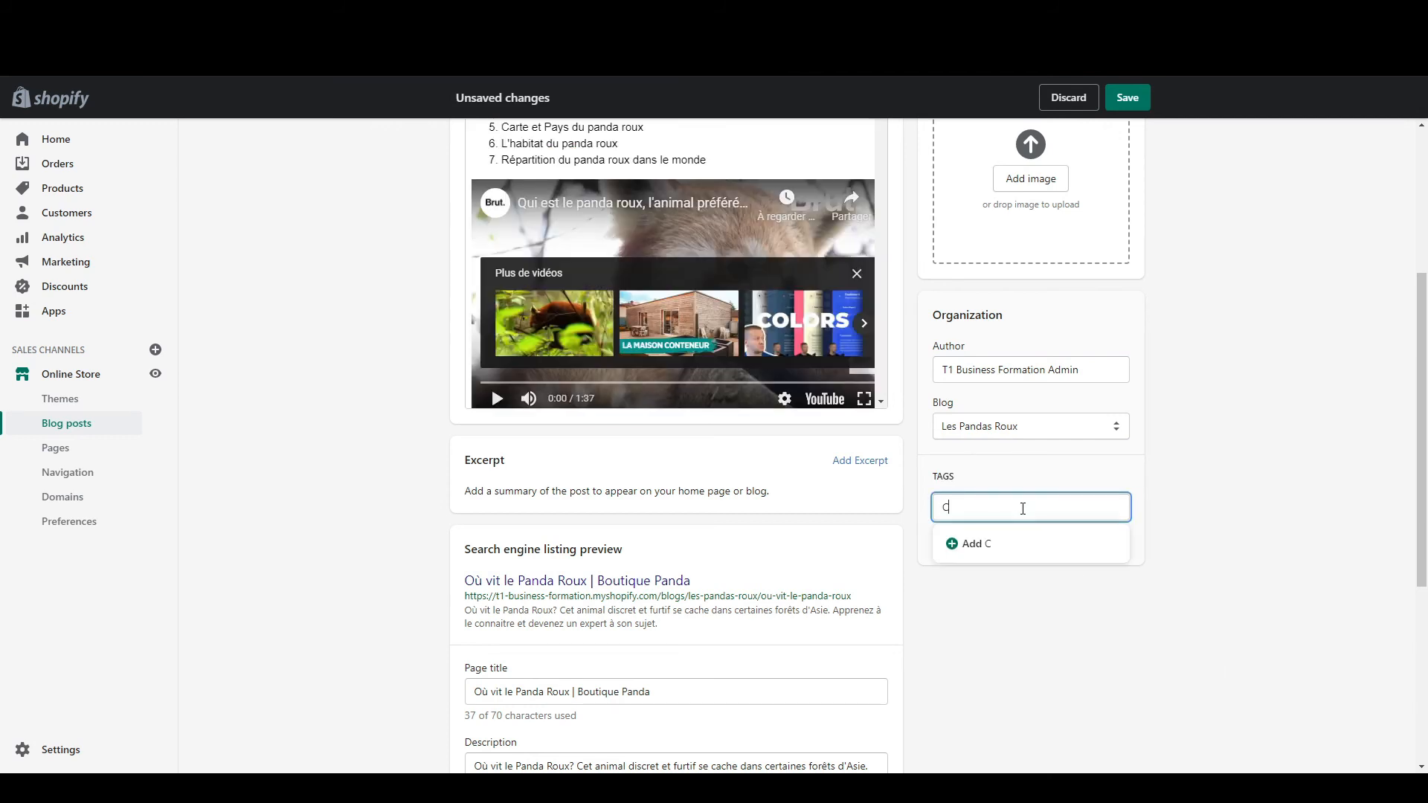
type("hine")
key("Return")
type("Europe")
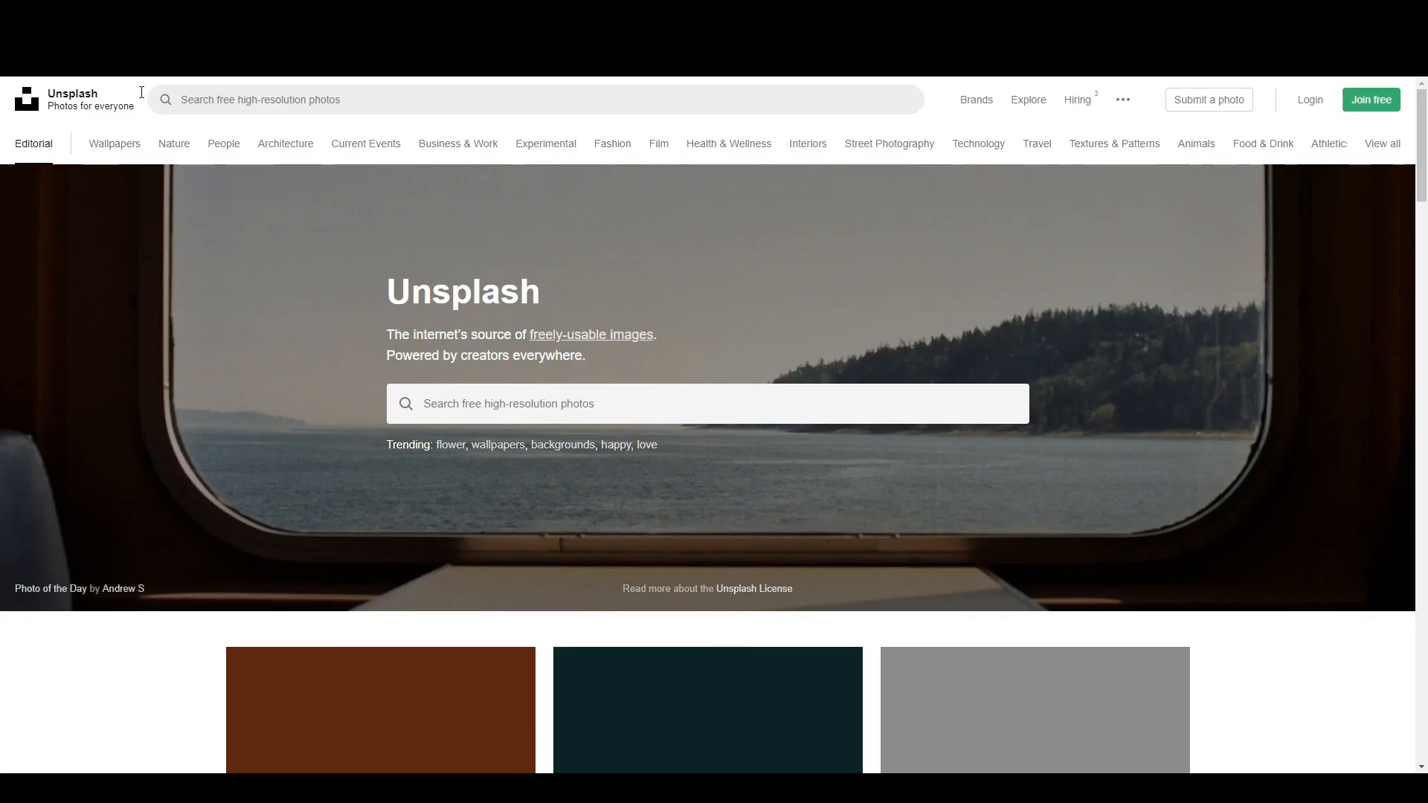
Step: Switch to Unsplash, search for "panda roux" and download the free close-up photo of the sleeping red panda
left_click(243, 100)
type("panda roux")
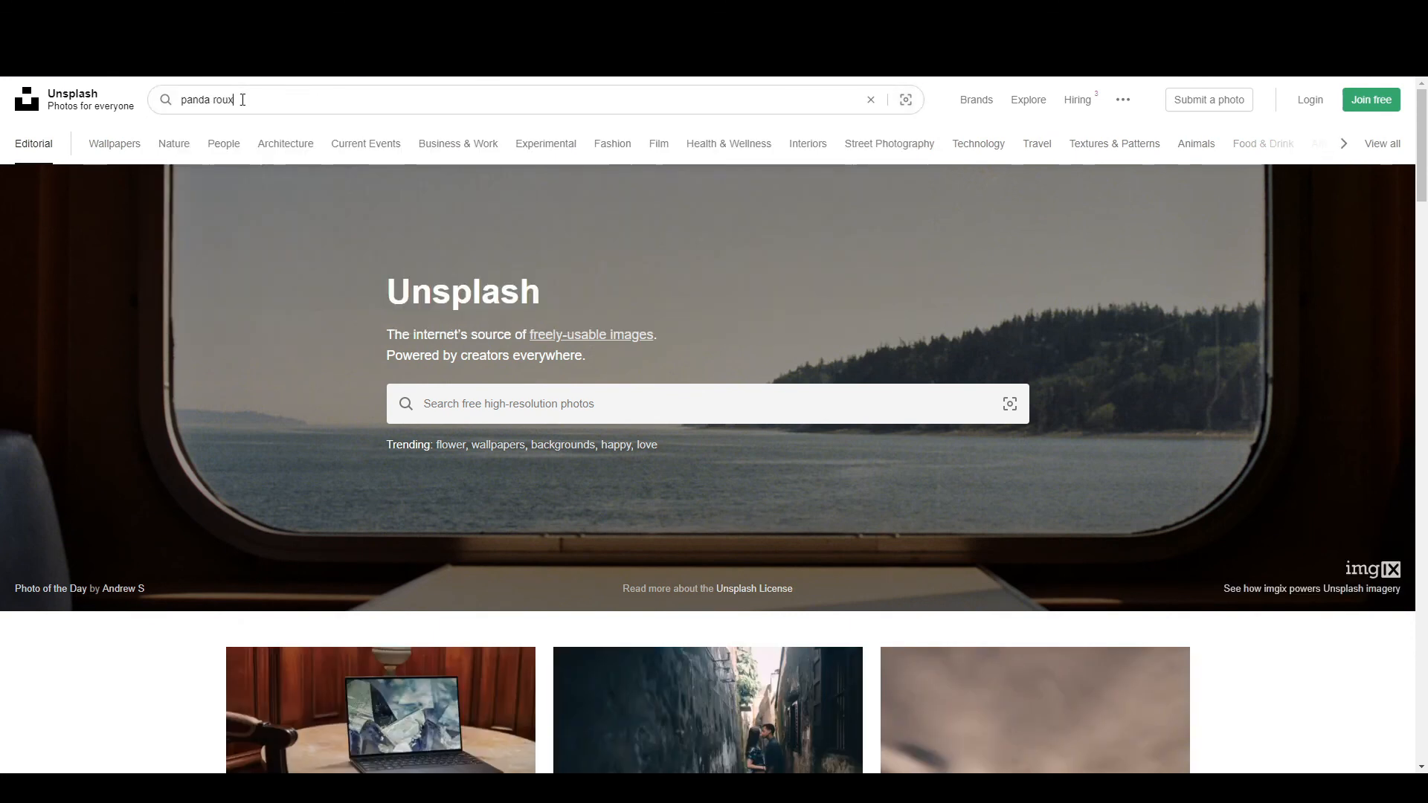
key("Return")
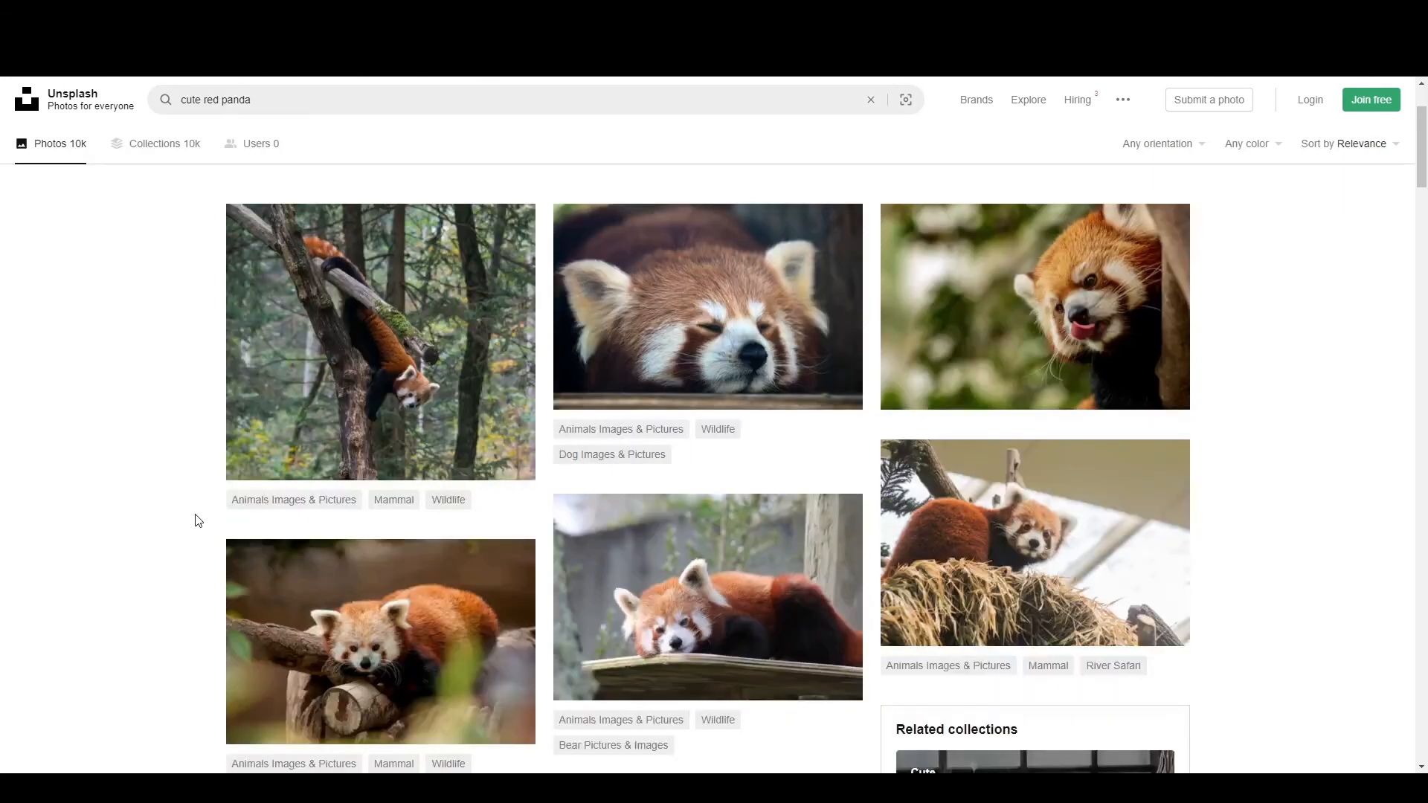
scroll(128, 379, "down", 7)
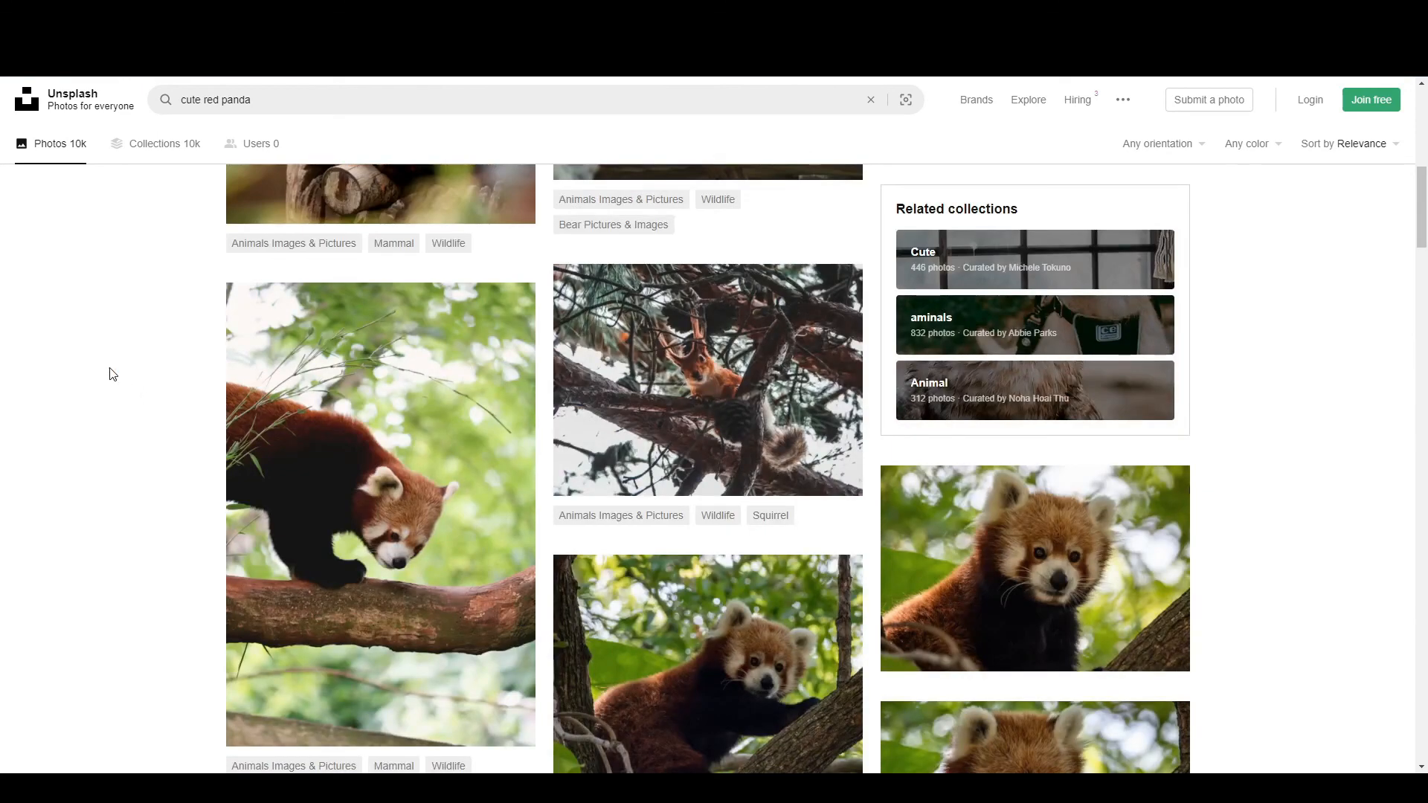
scroll(112, 374, "up", 5)
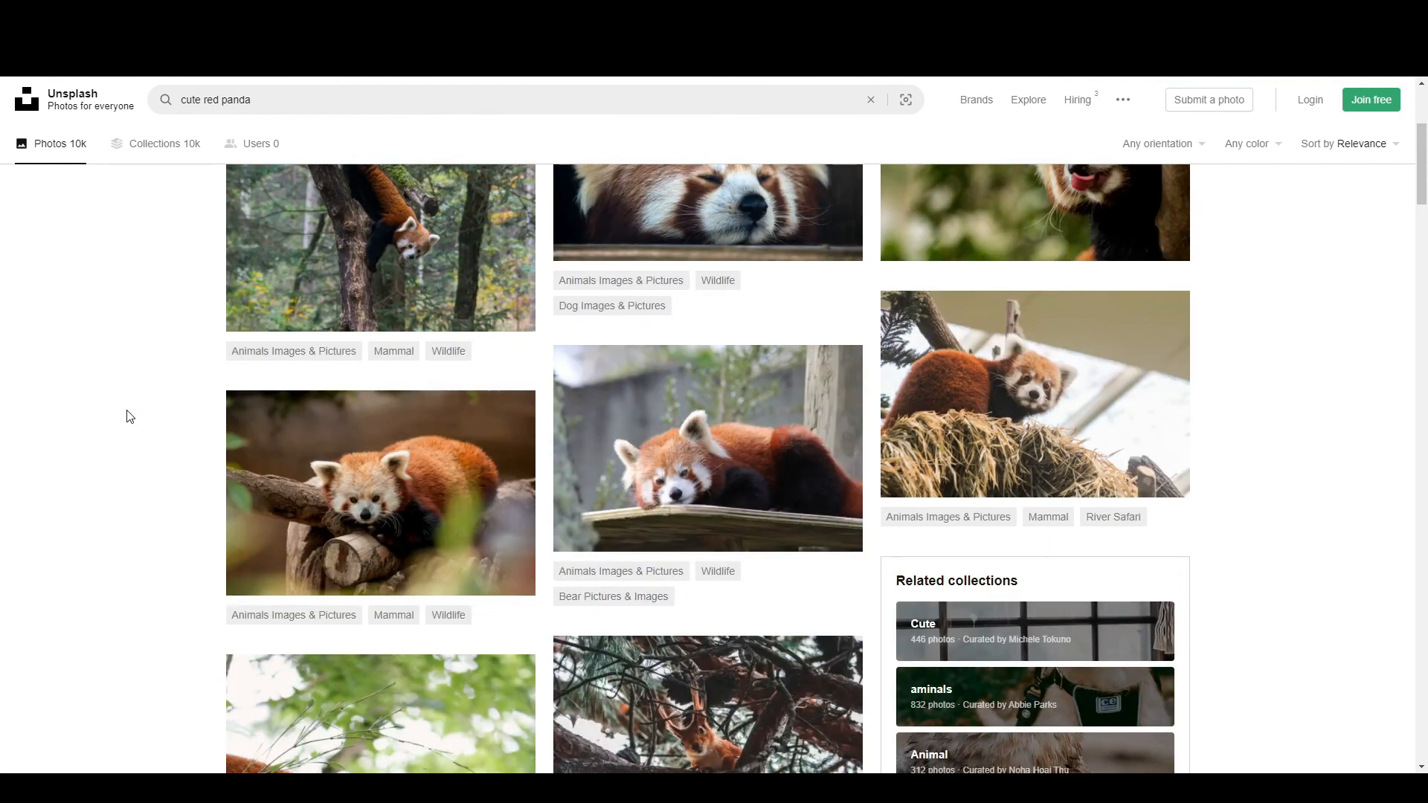
scroll(657, 311, "up", 2)
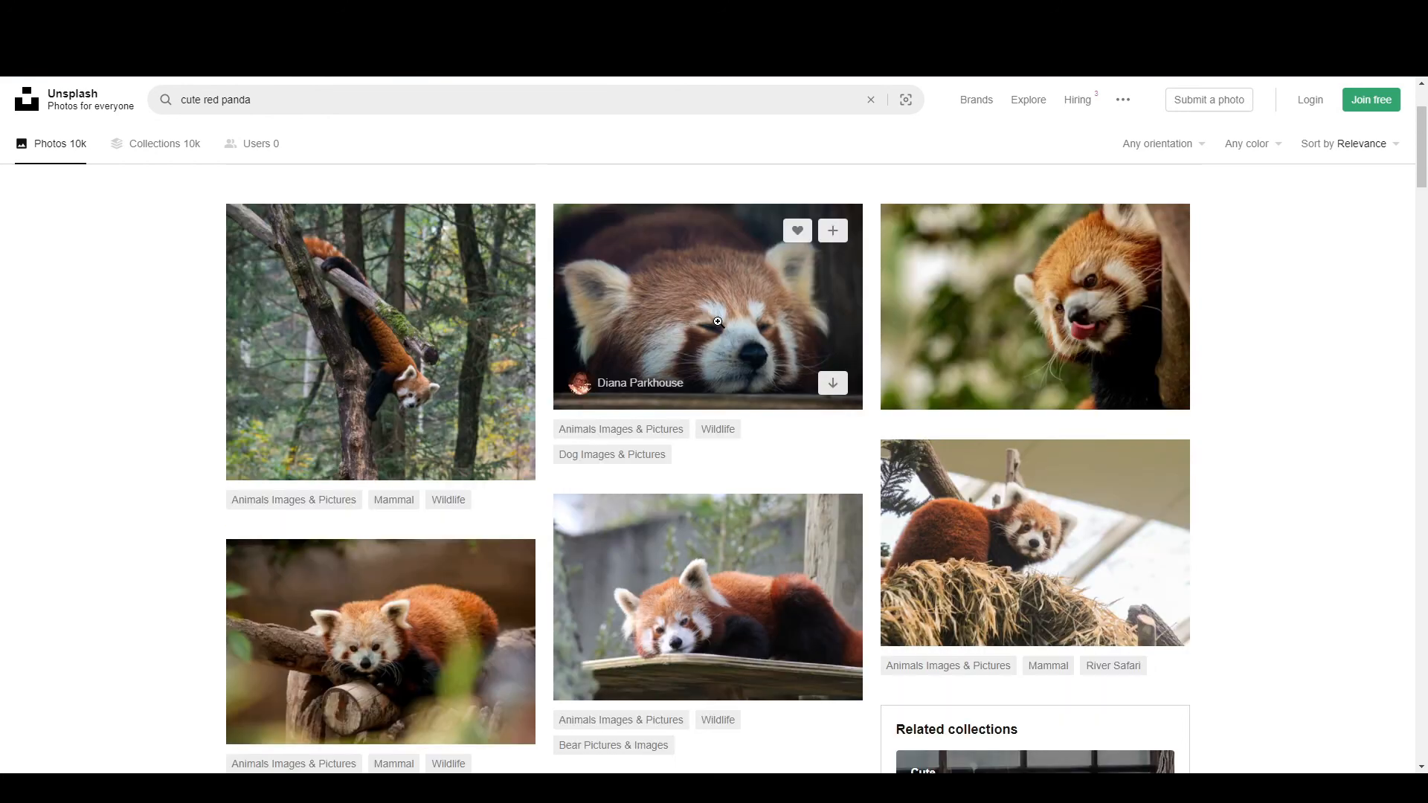
left_click(657, 311)
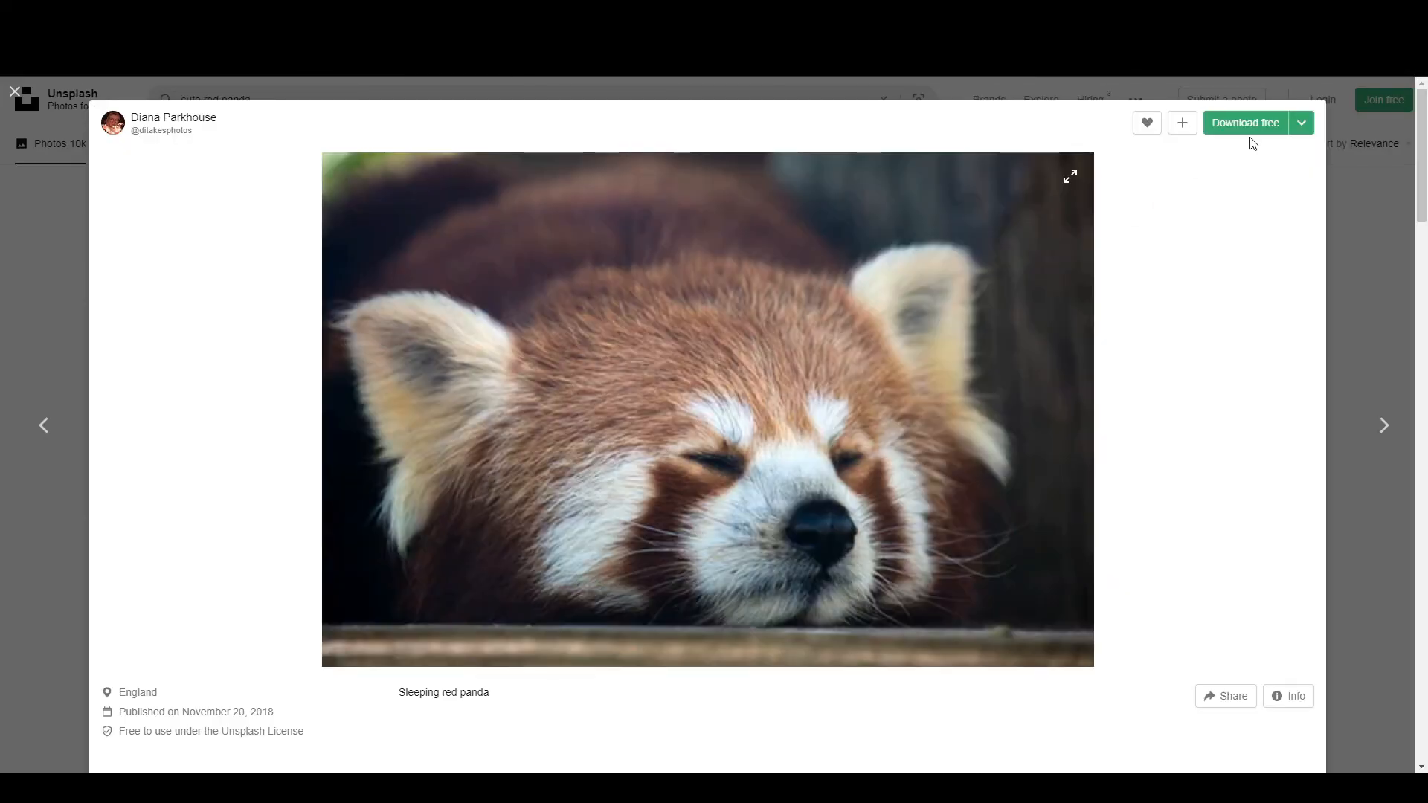
left_click(1245, 123)
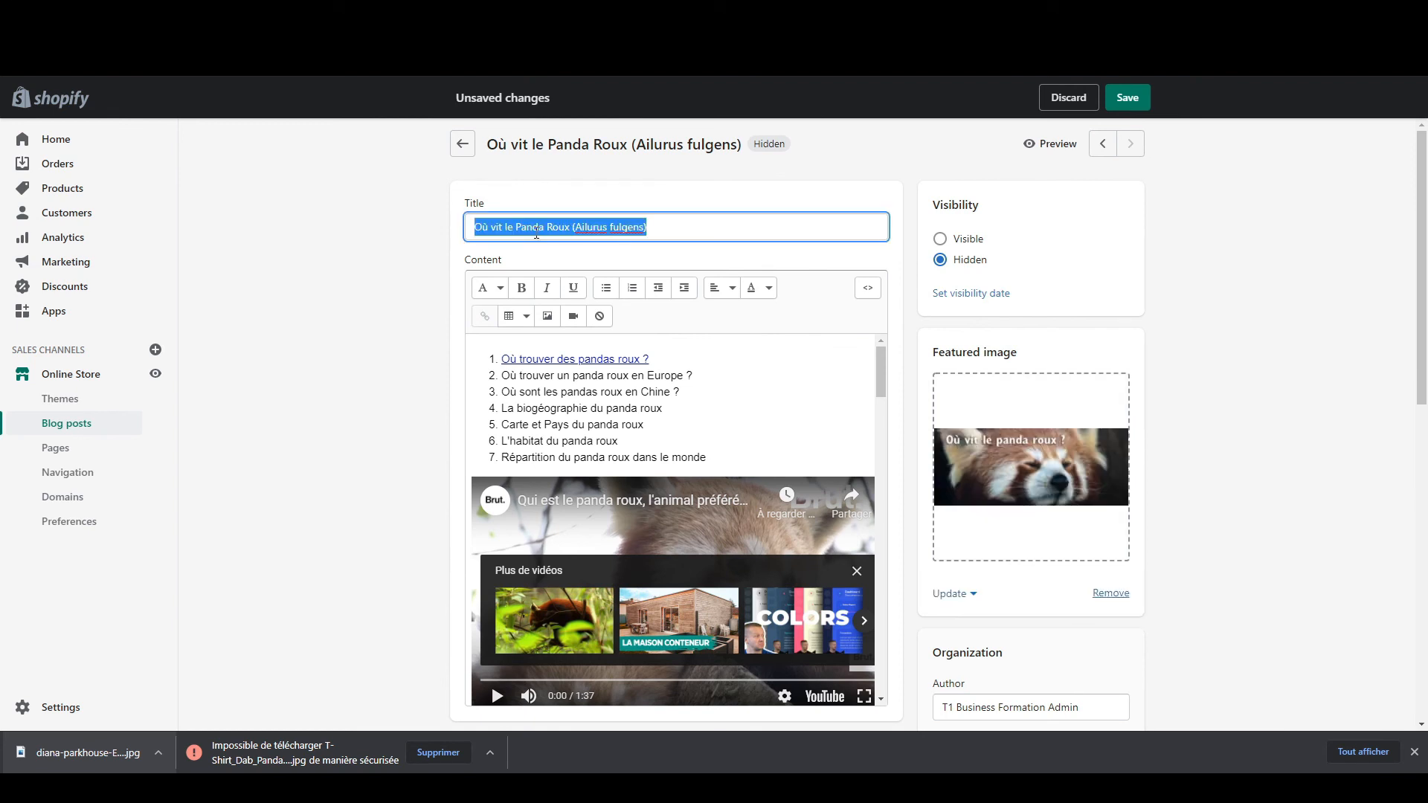
Step: Back in Shopify, set the post's visibility to Visible and save it
left_click(1024, 476)
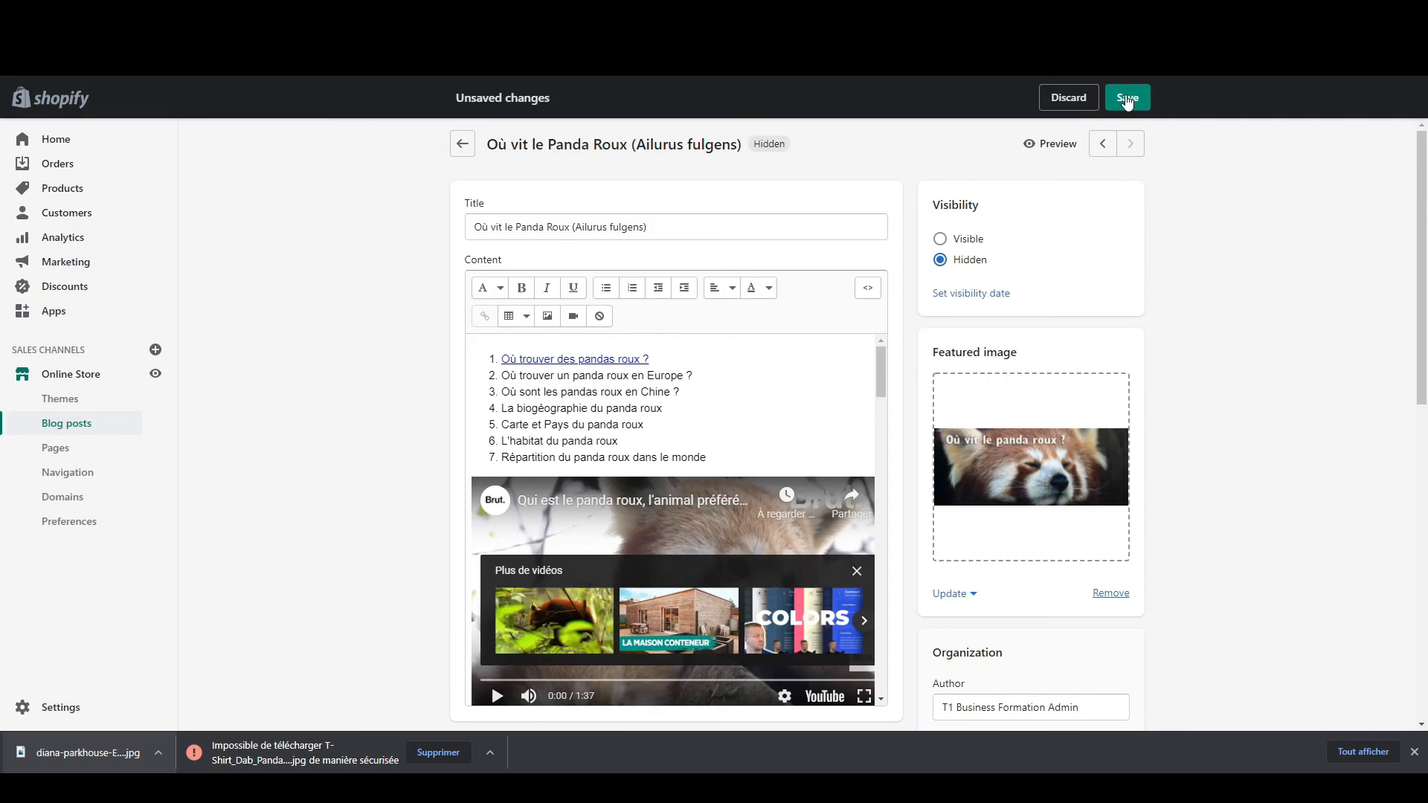
left_click(1128, 101)
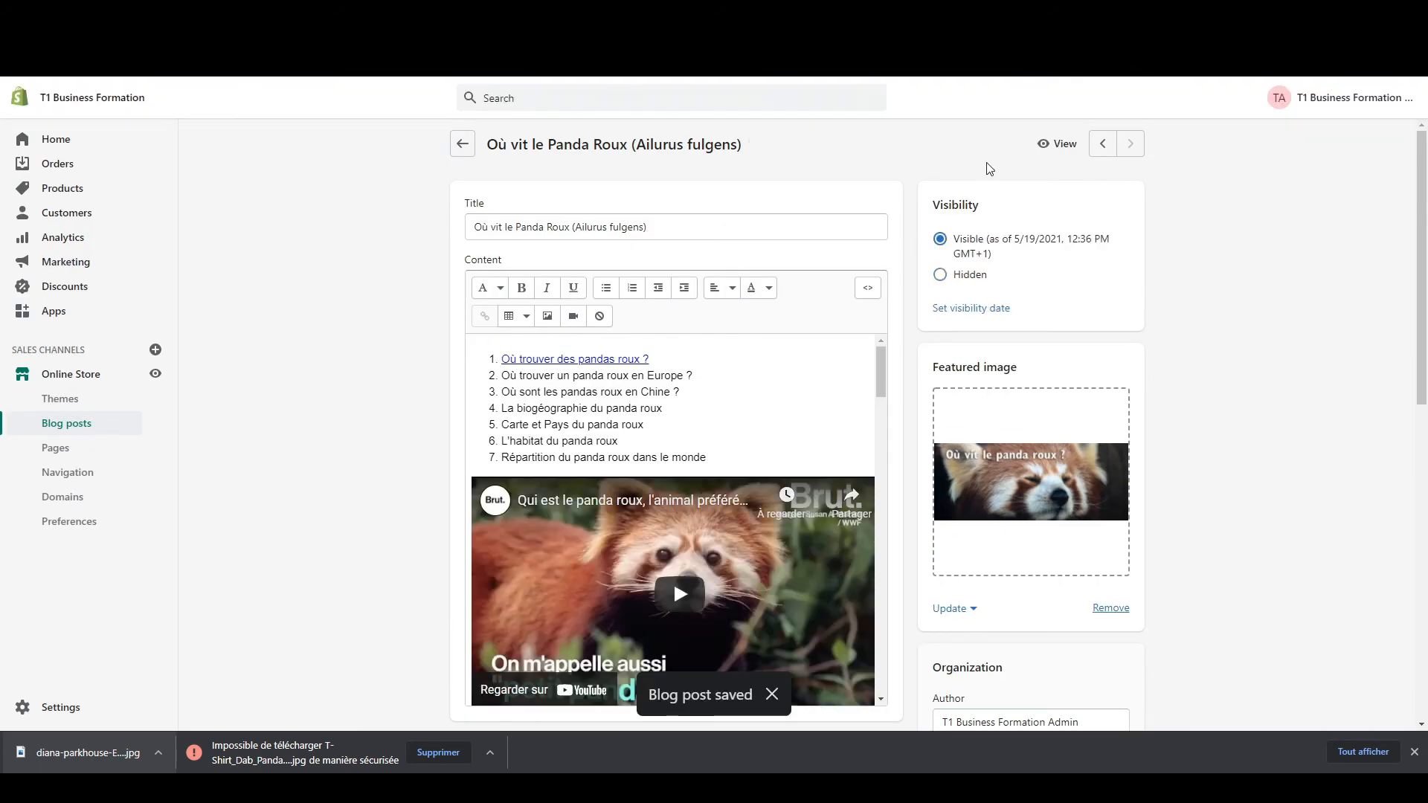
Step: View the published post in the store and check its title, table of contents, video and map sections
left_click(1056, 145)
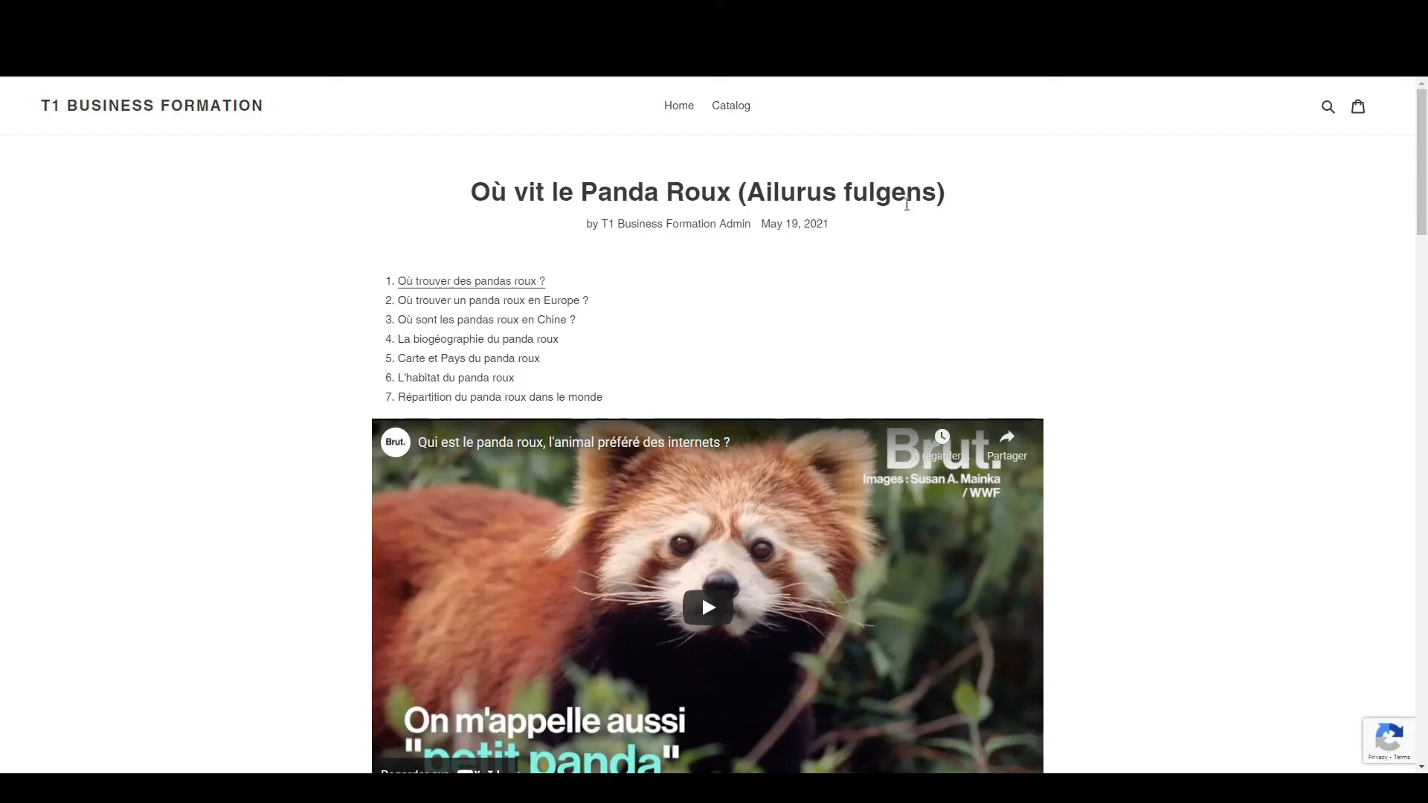
left_click_drag(491, 193, 903, 207)
left_click(1007, 216)
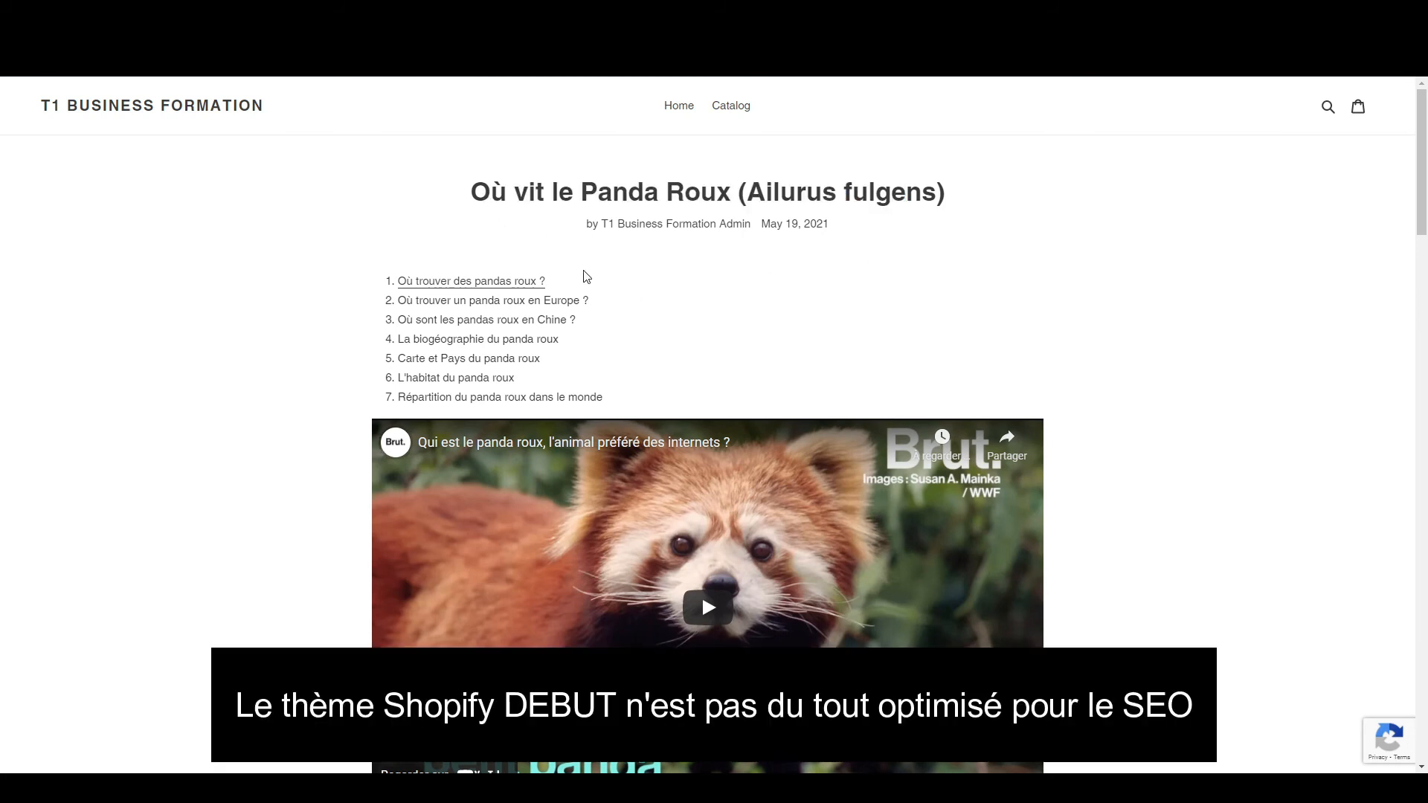
scroll(260, 284, "down", 8)
scroll(256, 281, "down", 10)
scroll(267, 284, "up", 8)
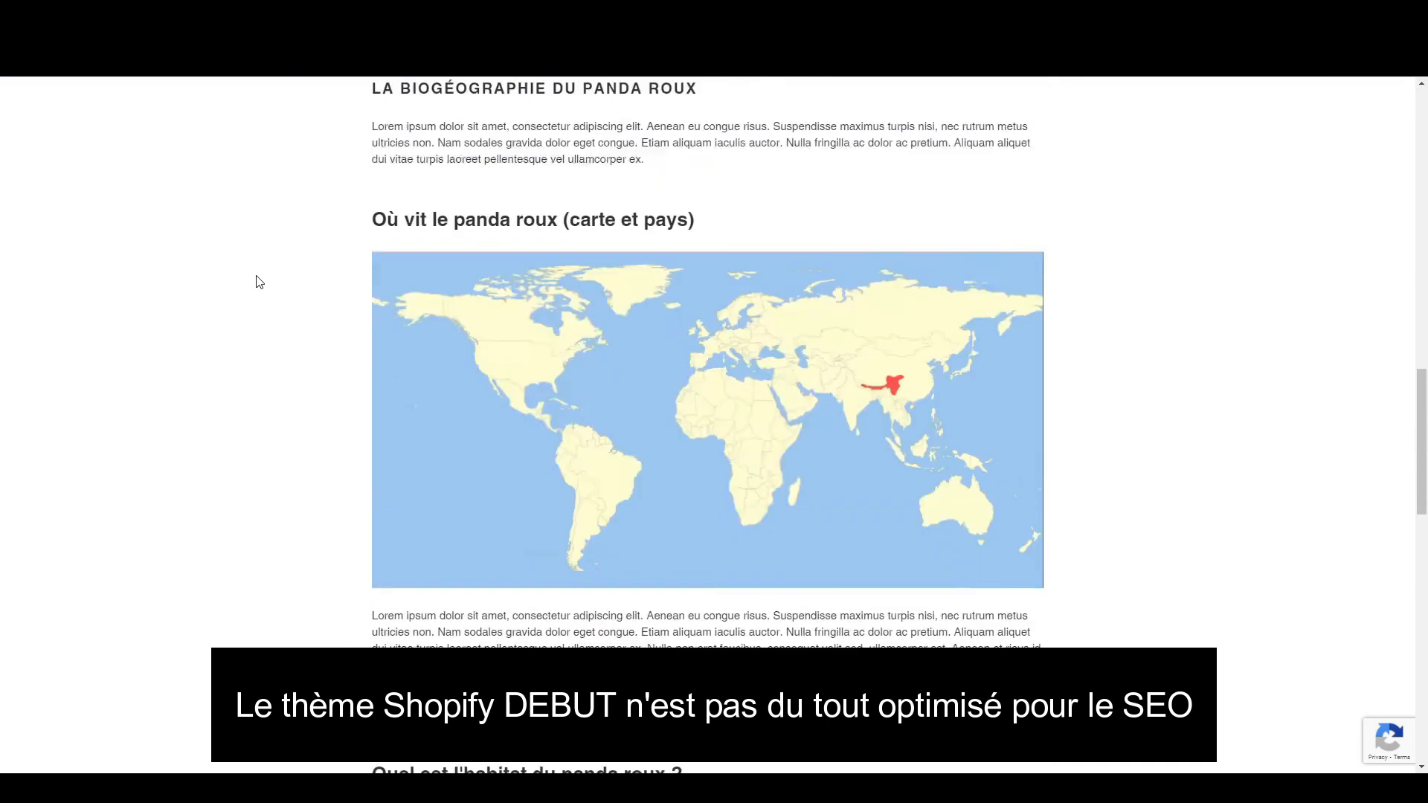
scroll(273, 287, "up", 10)
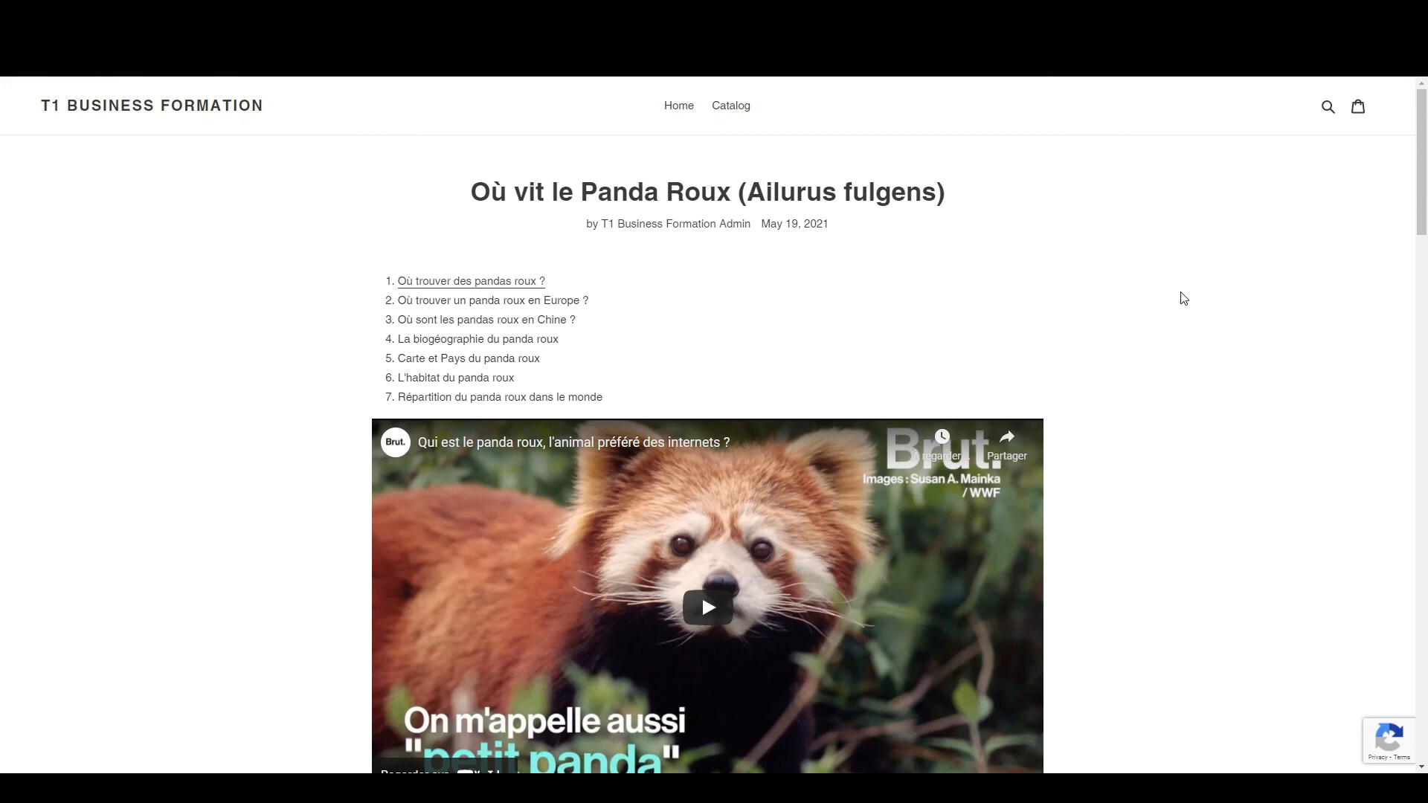
left_click_drag(607, 397, 336, 276)
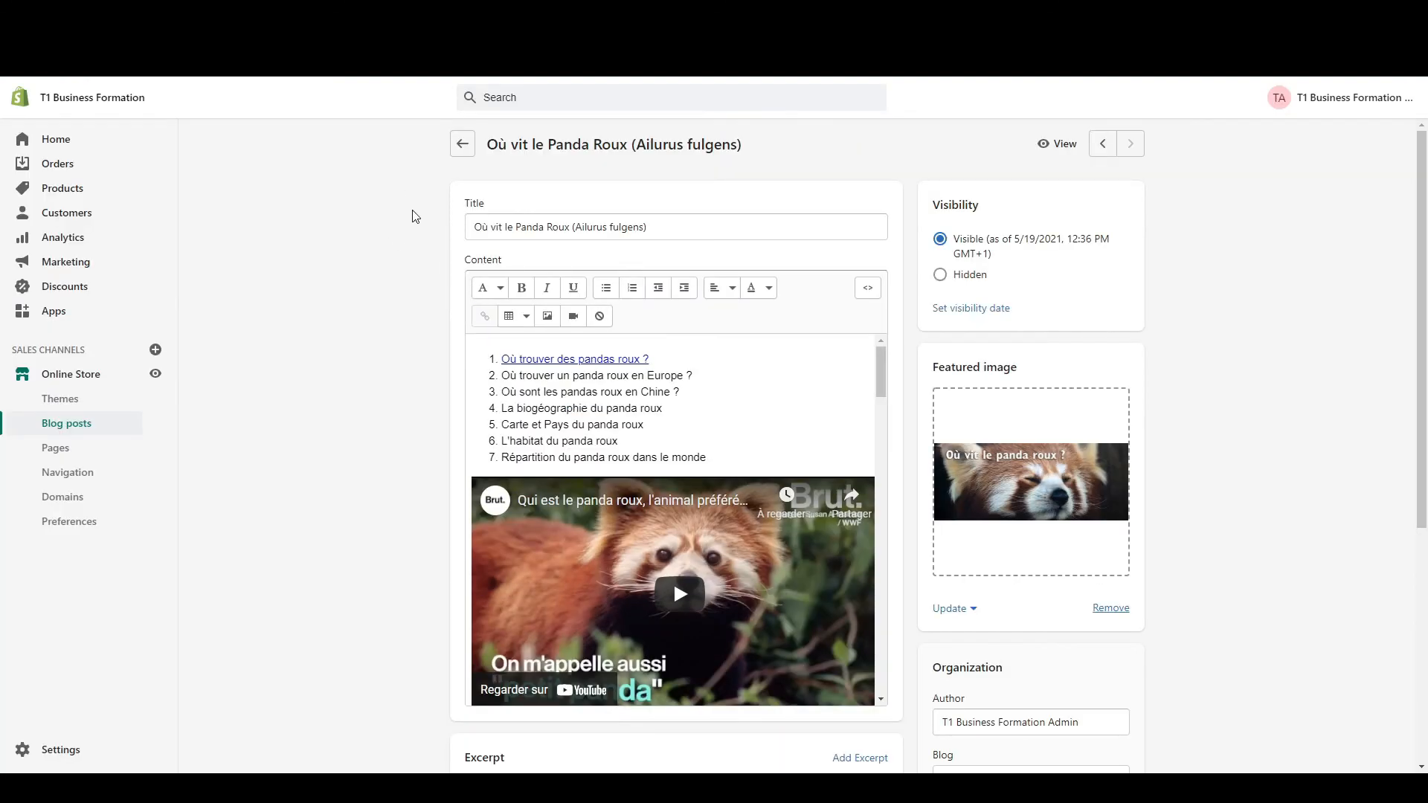
Step: Return to the post's editor and review its content, featured image, blog, tags and search engine listing
scroll(411, 212, "down", 5)
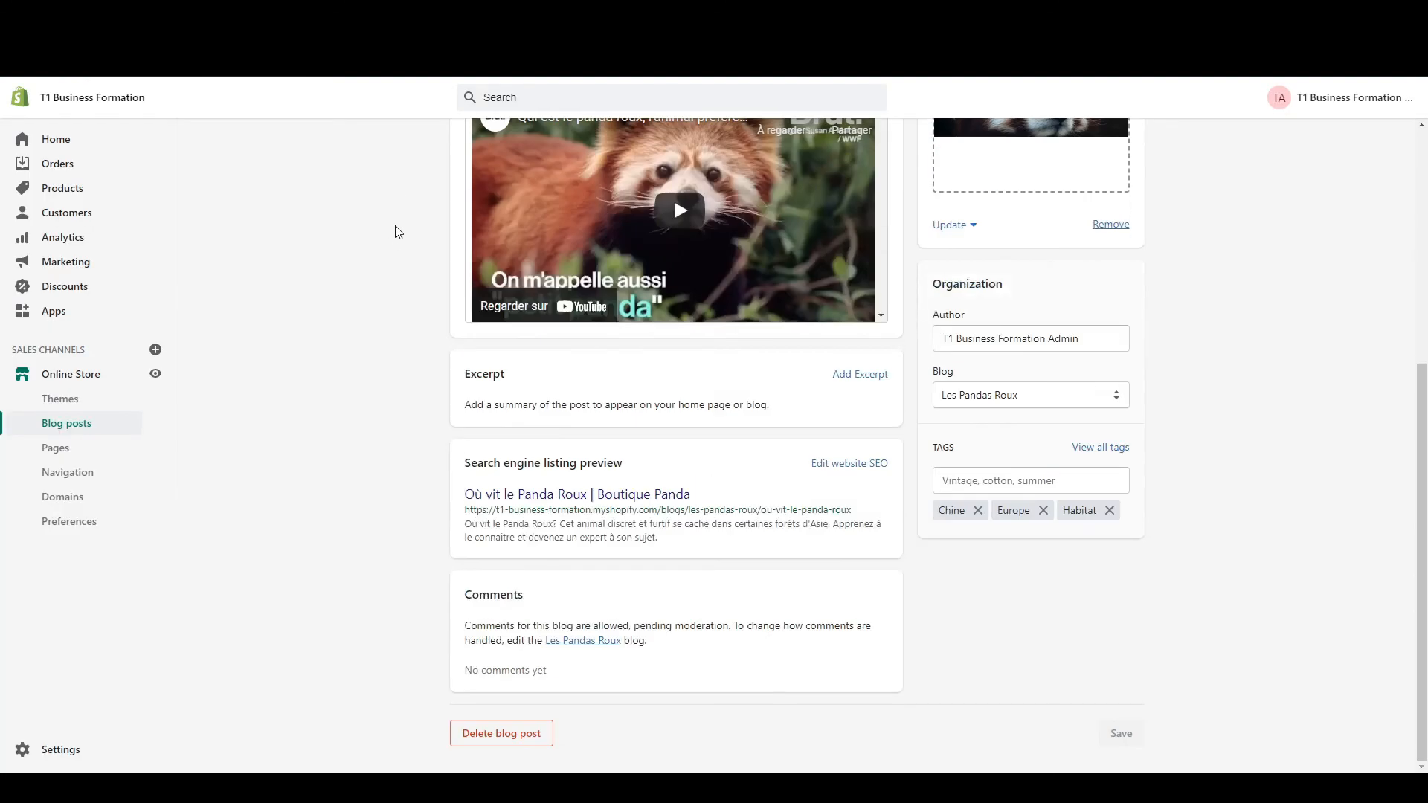
scroll(386, 395, "up", 5)
scroll(386, 395, "down", 5)
scroll(386, 393, "up", 5)
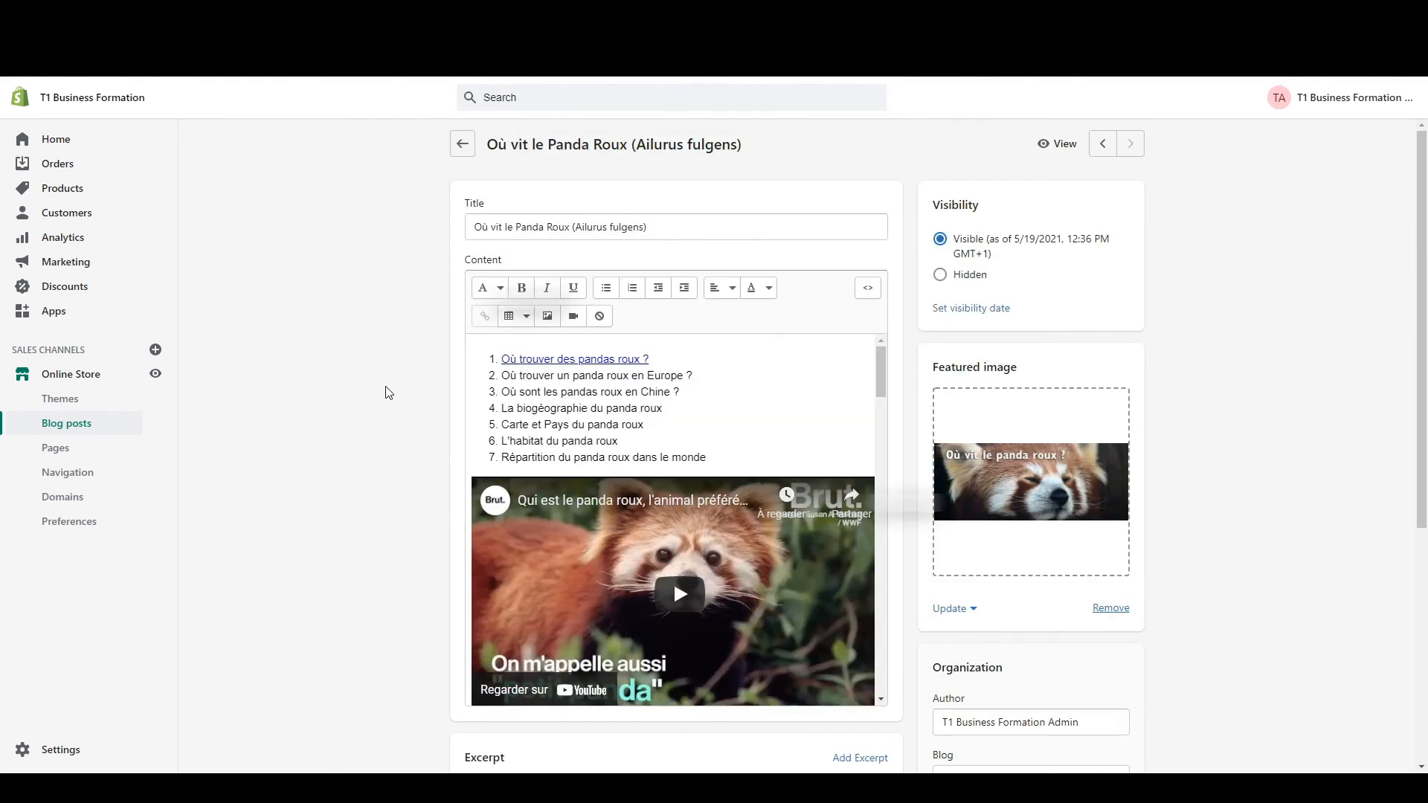